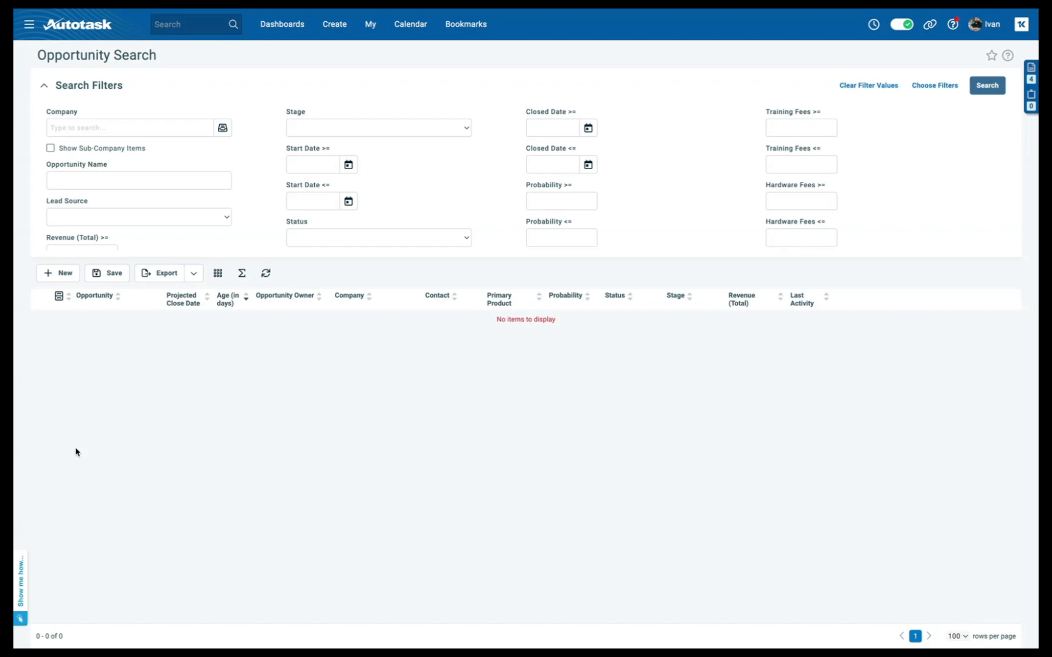
Open the CRM opportunity search and set the company filter to Acme Corporation
click(30, 28)
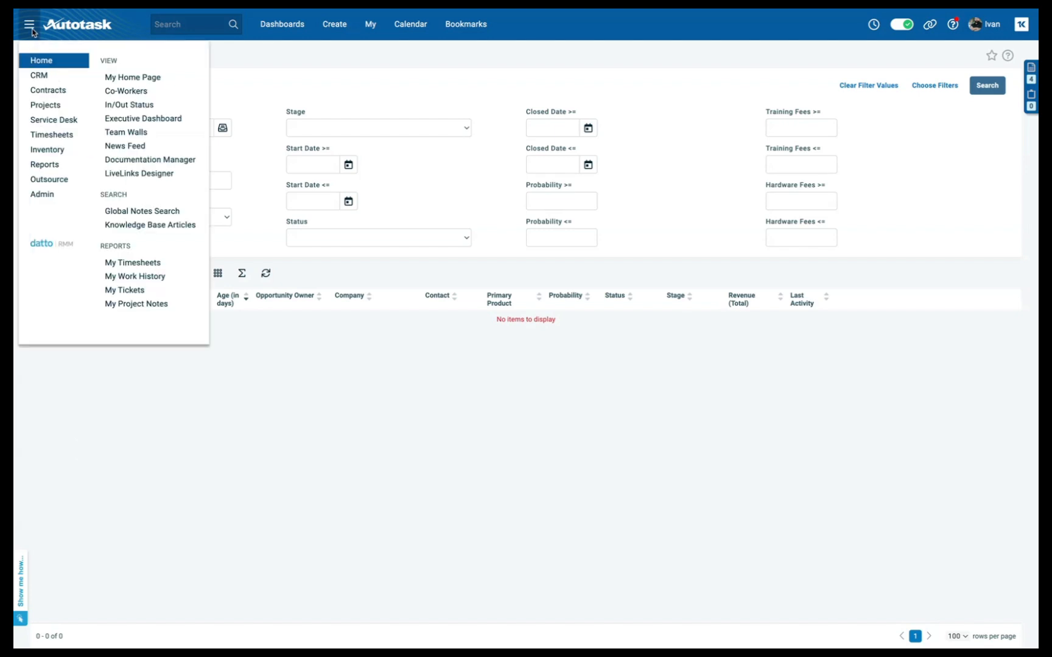
mouse_move(39, 79)
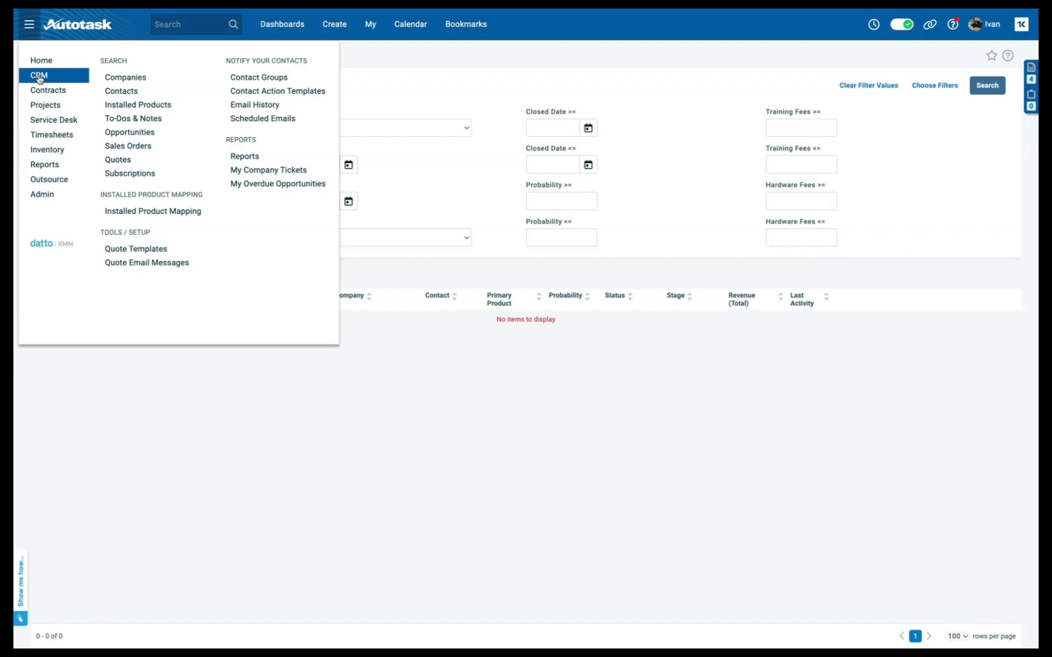
click(123, 132)
click(122, 132)
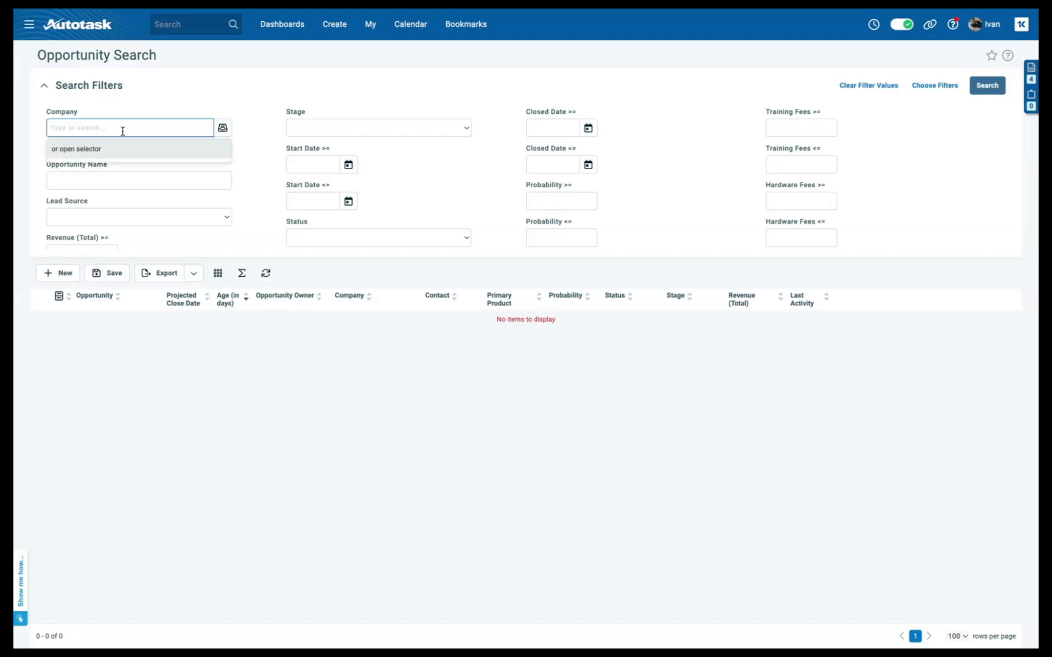
text(test)
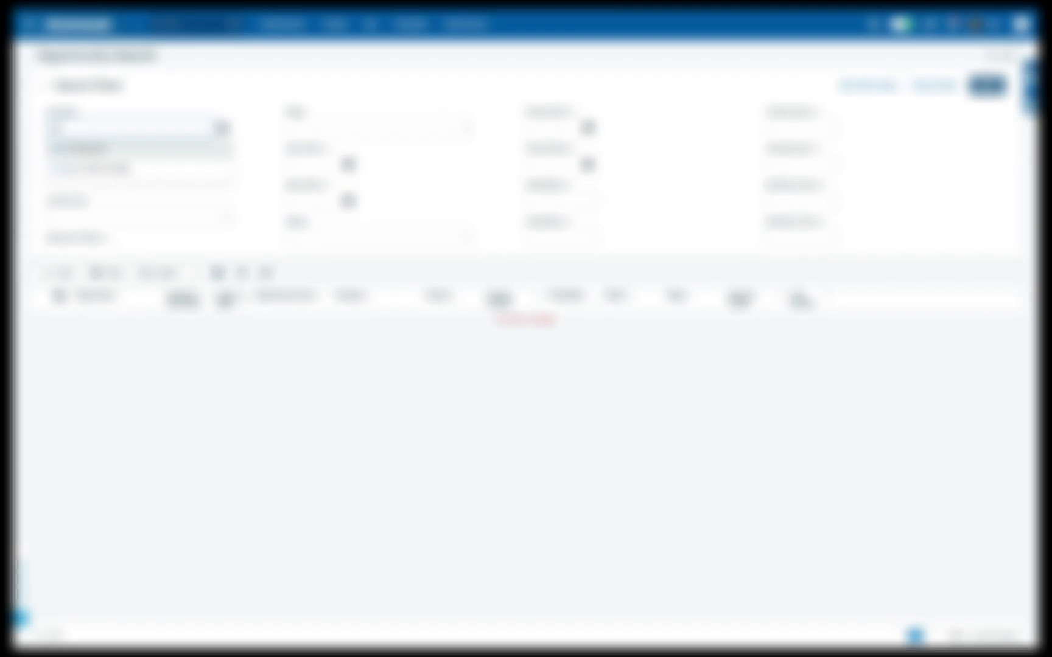
text(m)
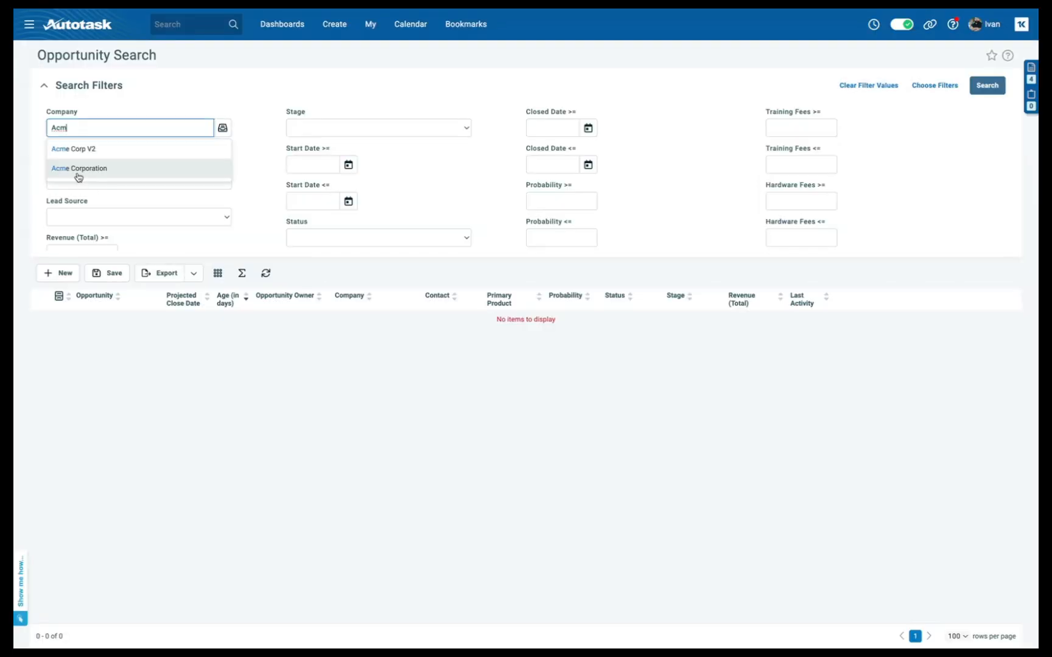
click(77, 172)
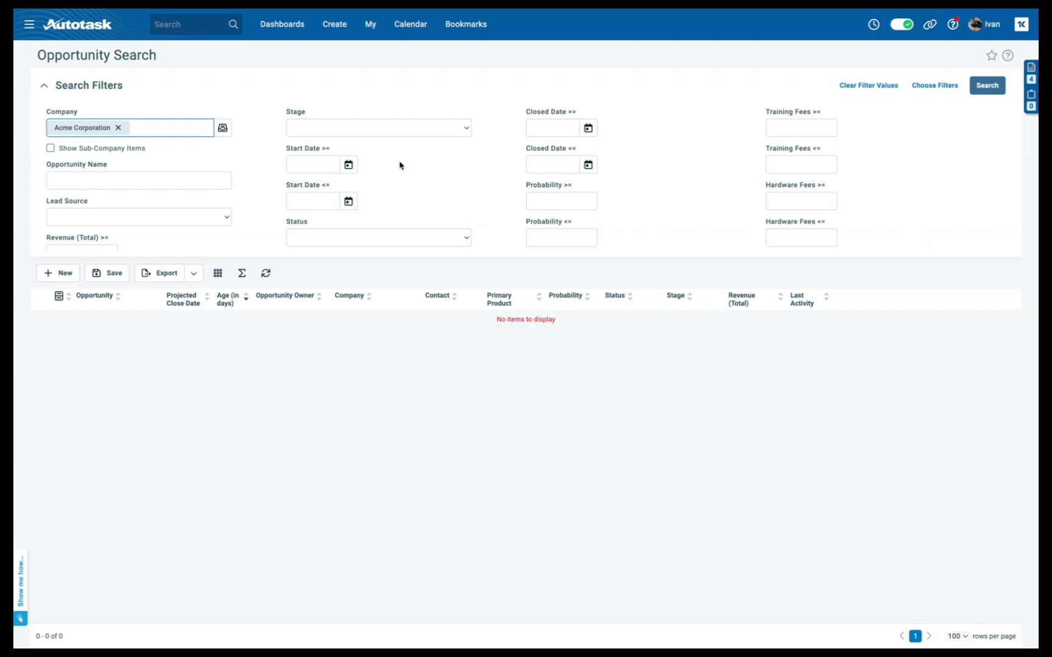
Start a new opportunity and set its company to Acme Corporation
click(64, 273)
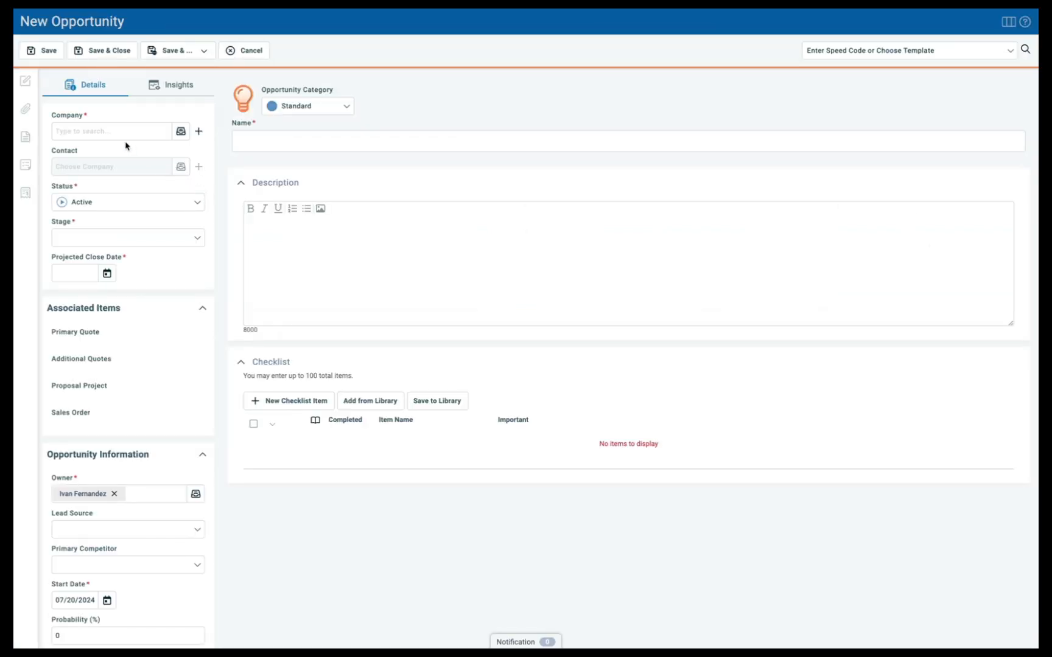
click(104, 130)
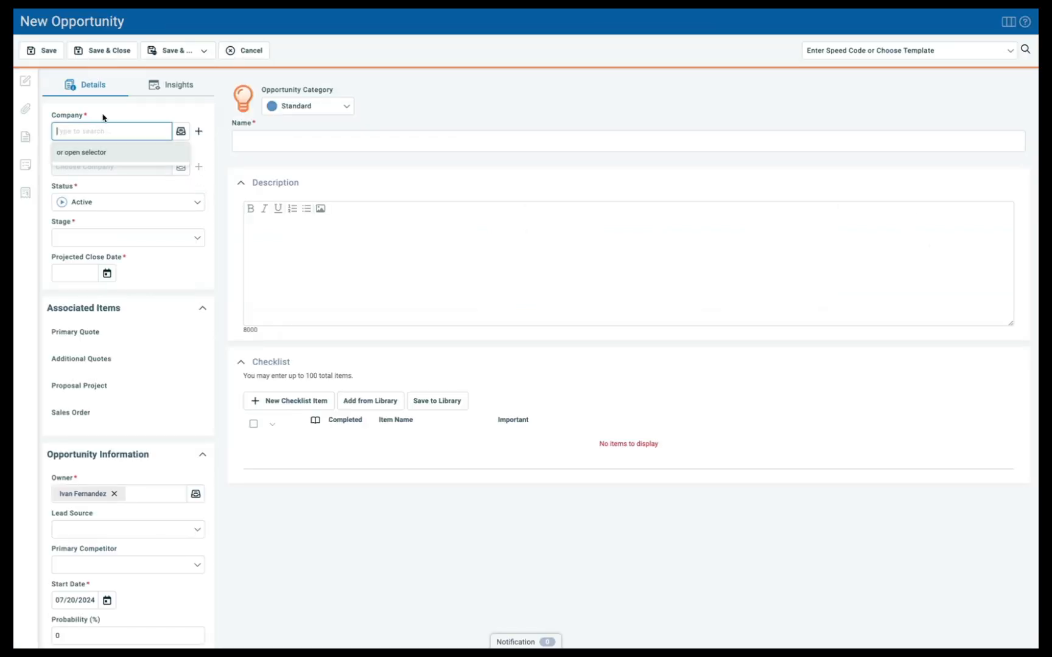
text(Ac)
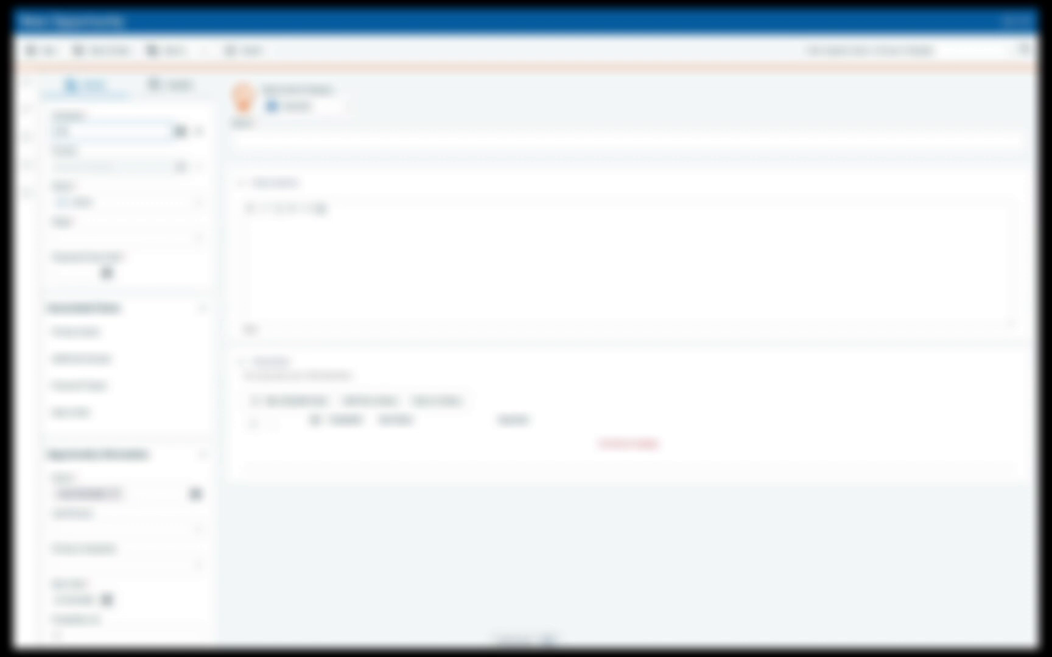
text(me)
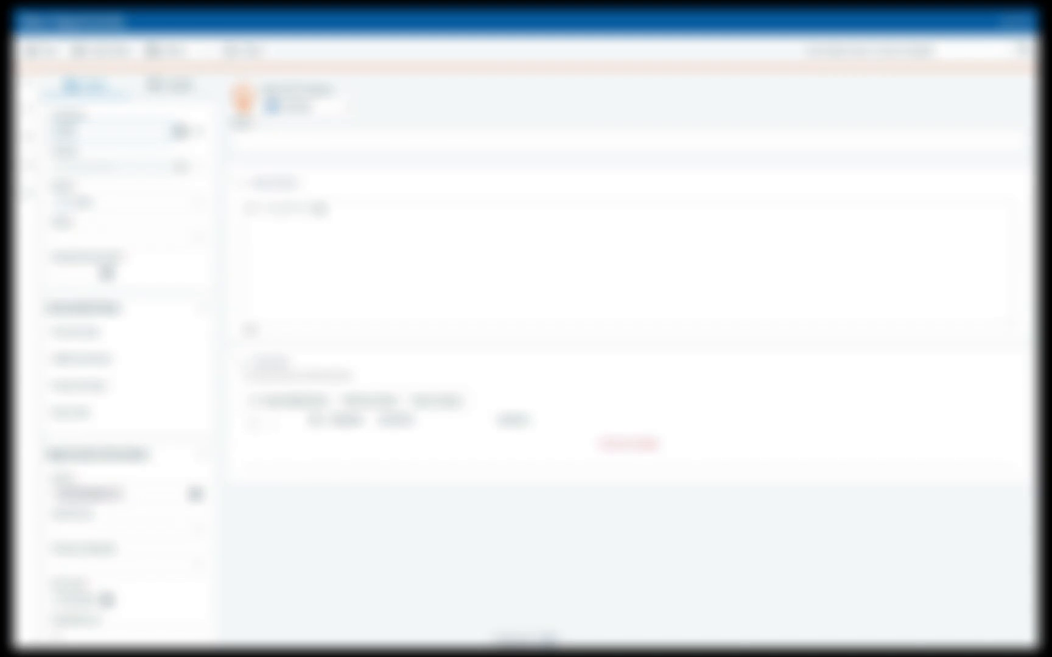
click(93, 175)
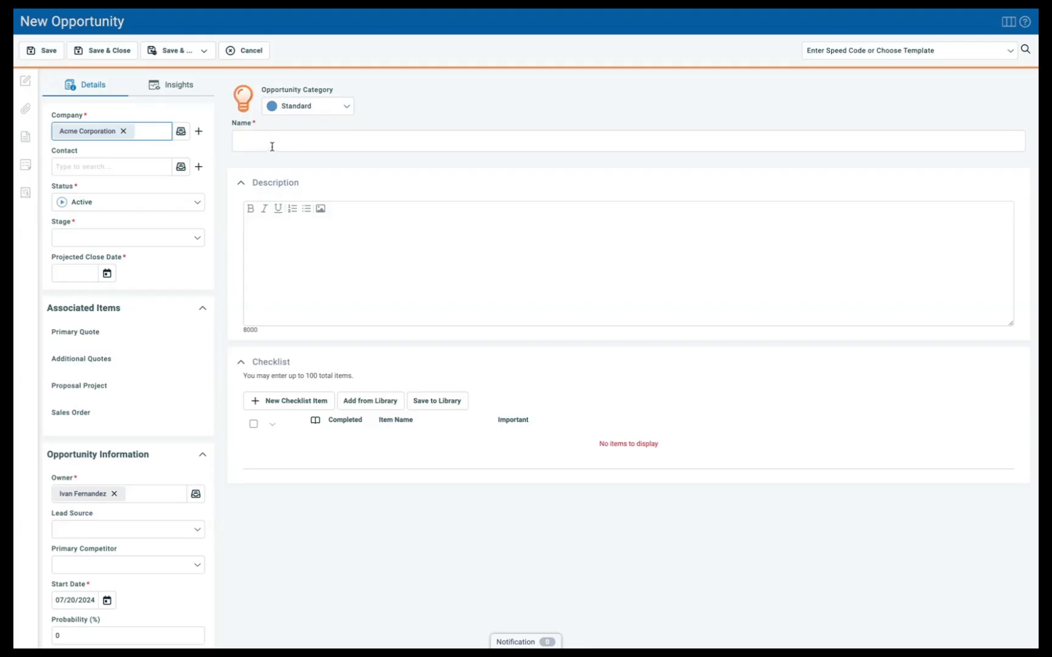
Name the opportunity "New Server Project"
click(272, 140)
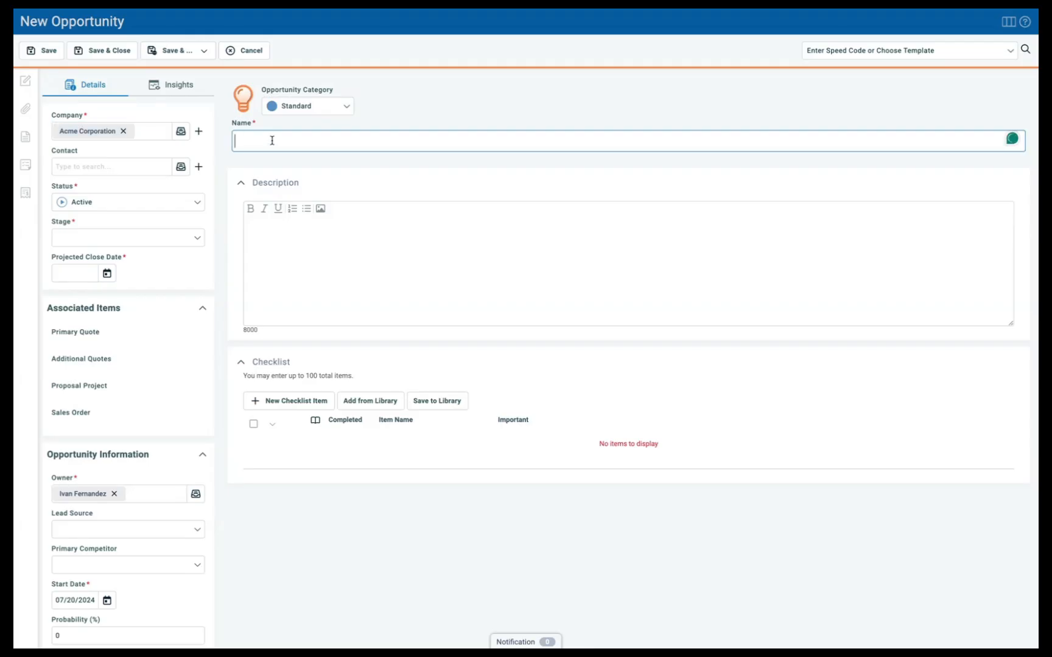
text(T)
key(BackSpace)
text(TE)
key(BackSpace)
key(BackSpace)
text(New Server Project)
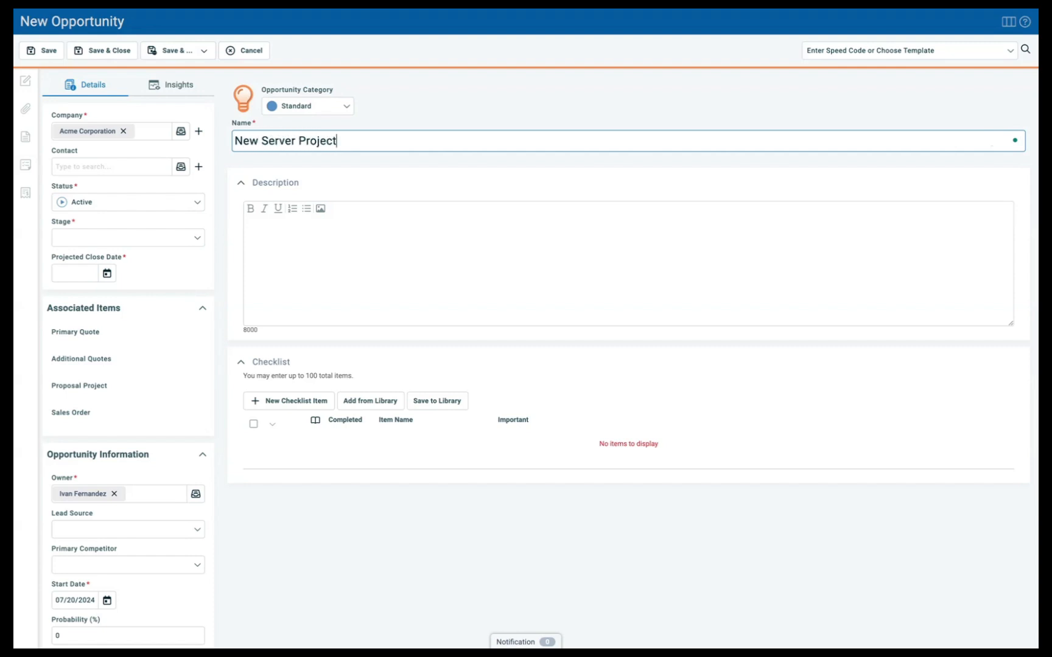
Set the opportunity's stage to Prospect and its projected close date to 07/22/2024
click(85, 242)
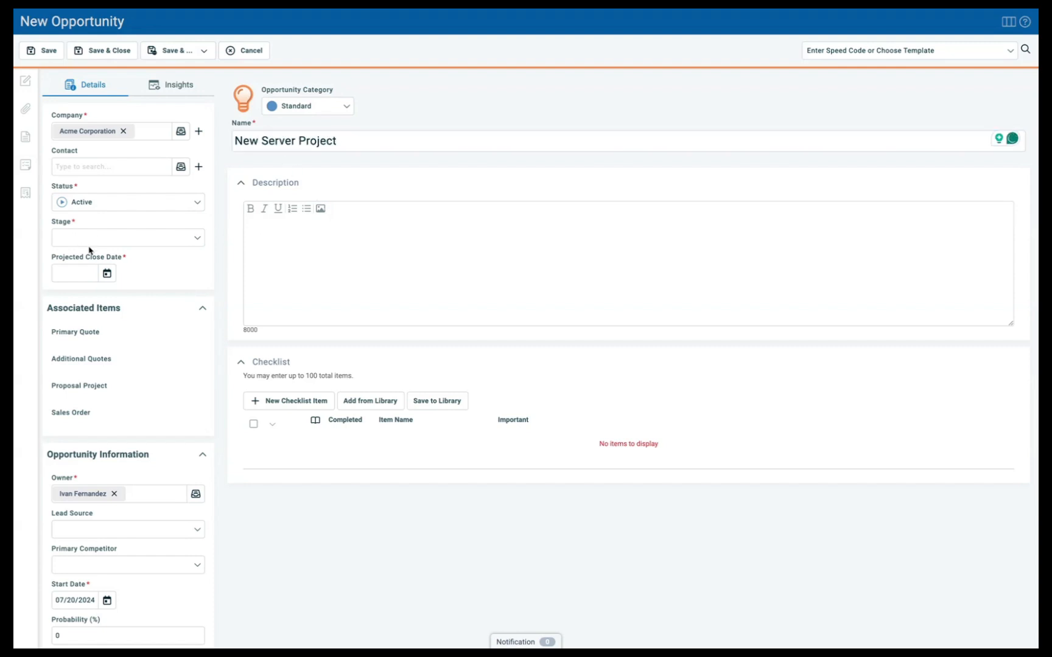
click(86, 279)
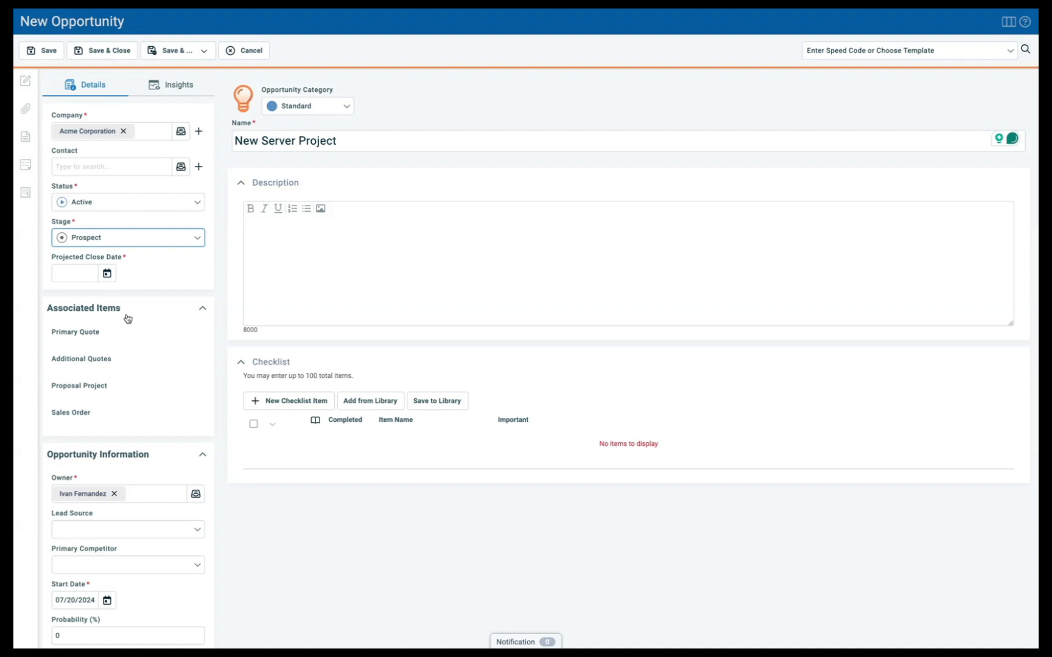
click(107, 273)
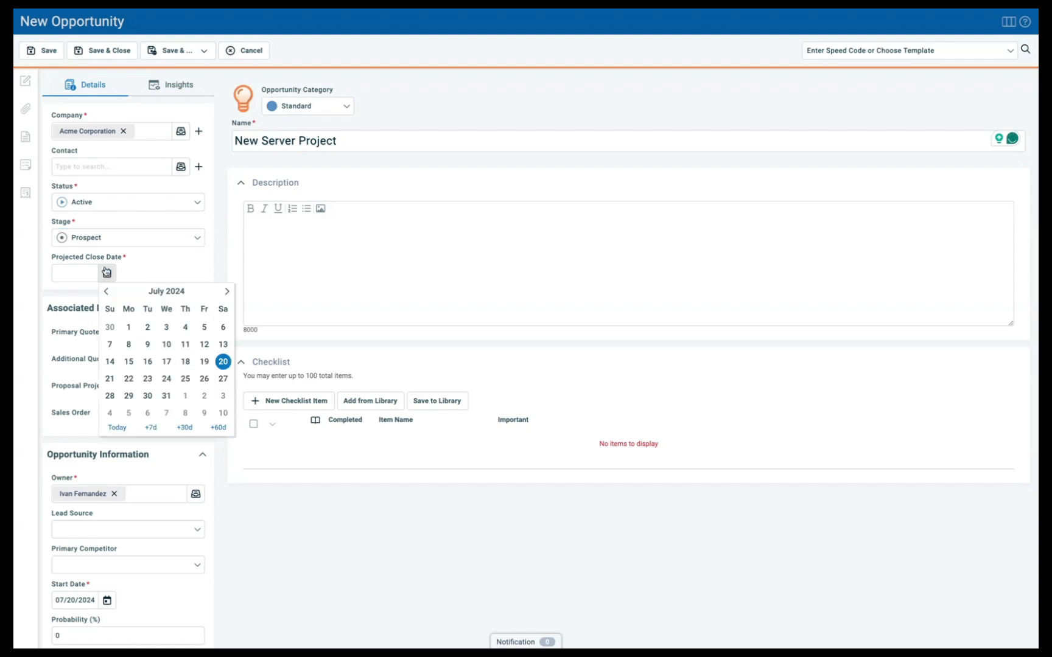
click(129, 380)
scroll(125, 505, down, 5)
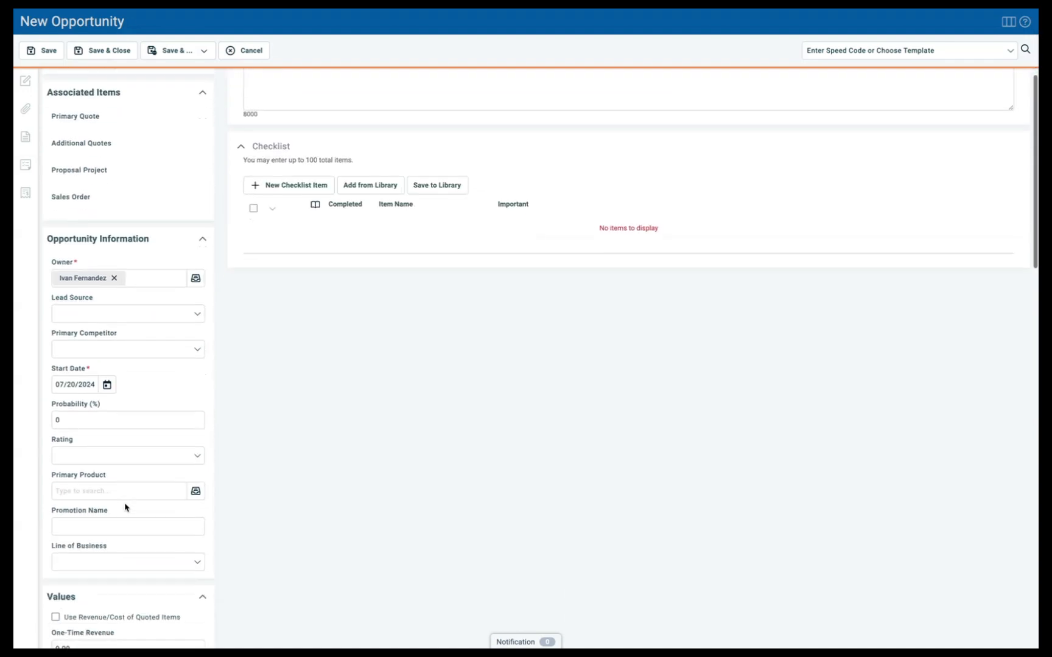
scroll(125, 506, down, 6)
scroll(124, 504, up, 11)
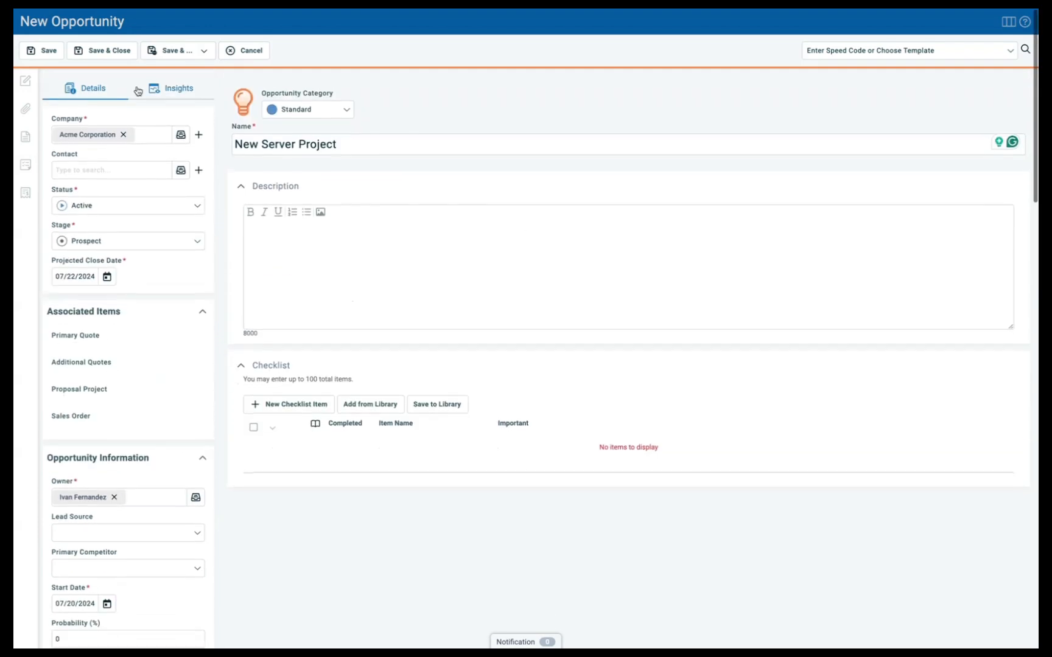
Save the opportunity with a new quote and try to save and open that quote with its prefilled details
click(195, 53)
click(198, 76)
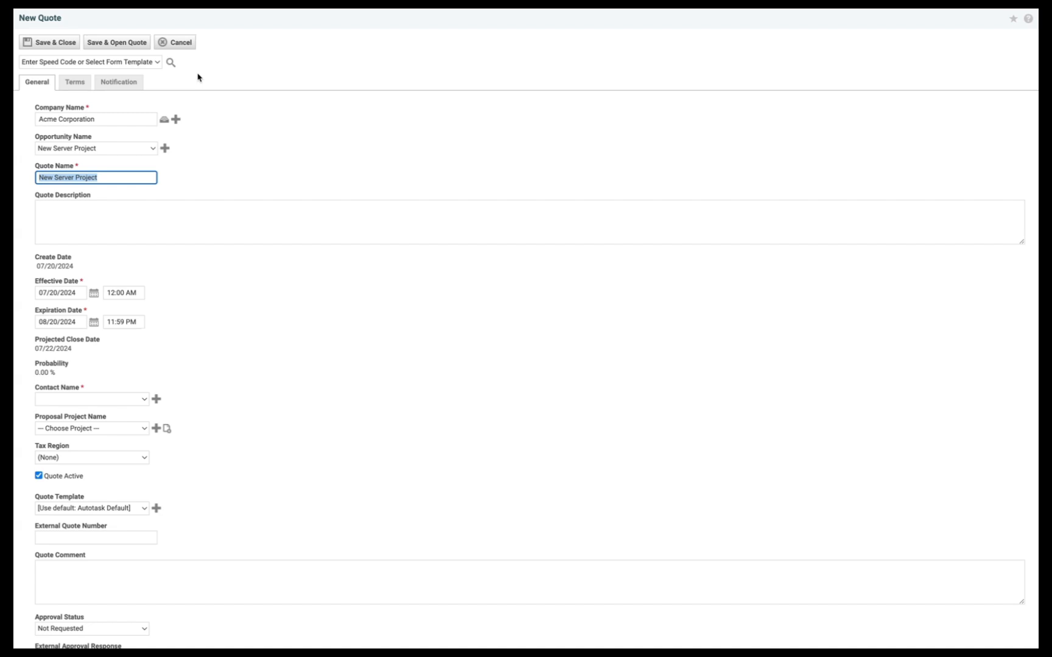
click(111, 45)
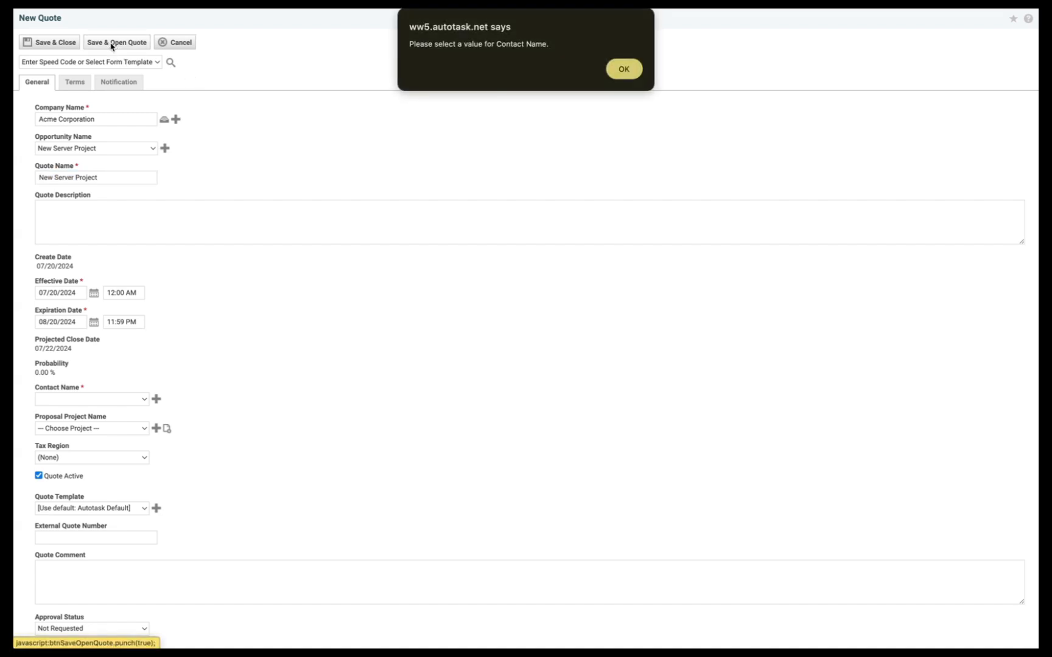
click(623, 70)
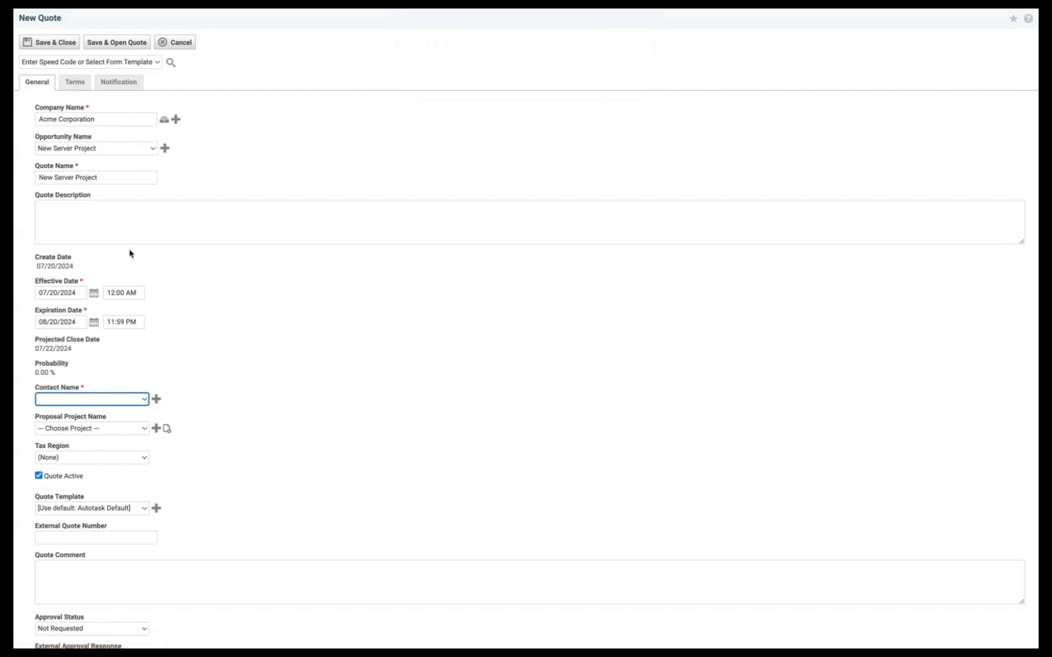
Select the first listed contact for the quote, and save and open the quote
click(99, 400)
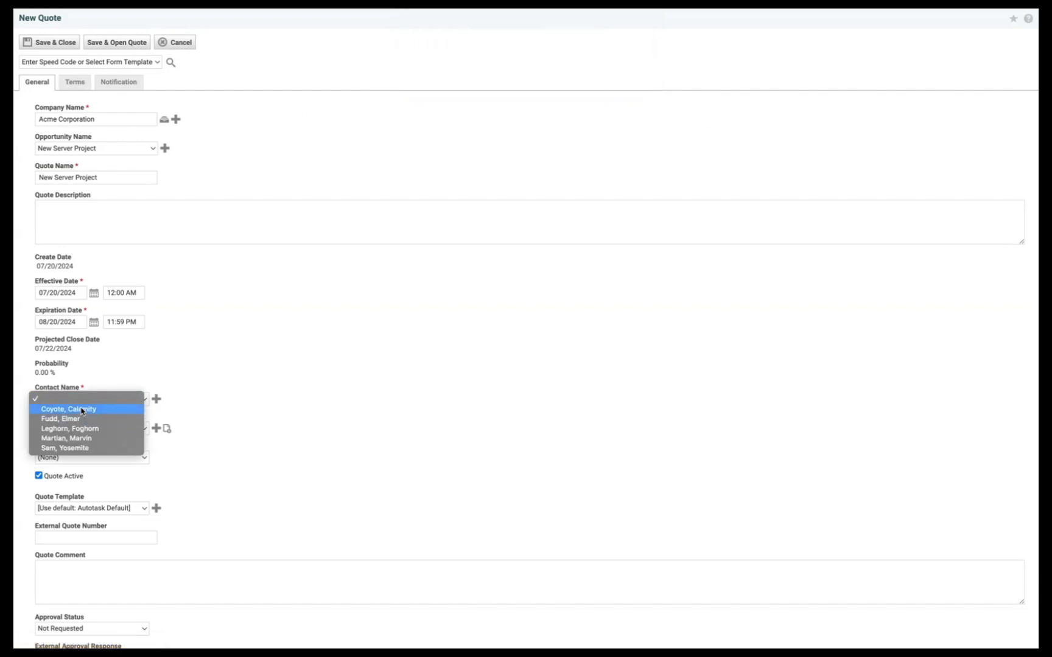
click(90, 409)
click(107, 47)
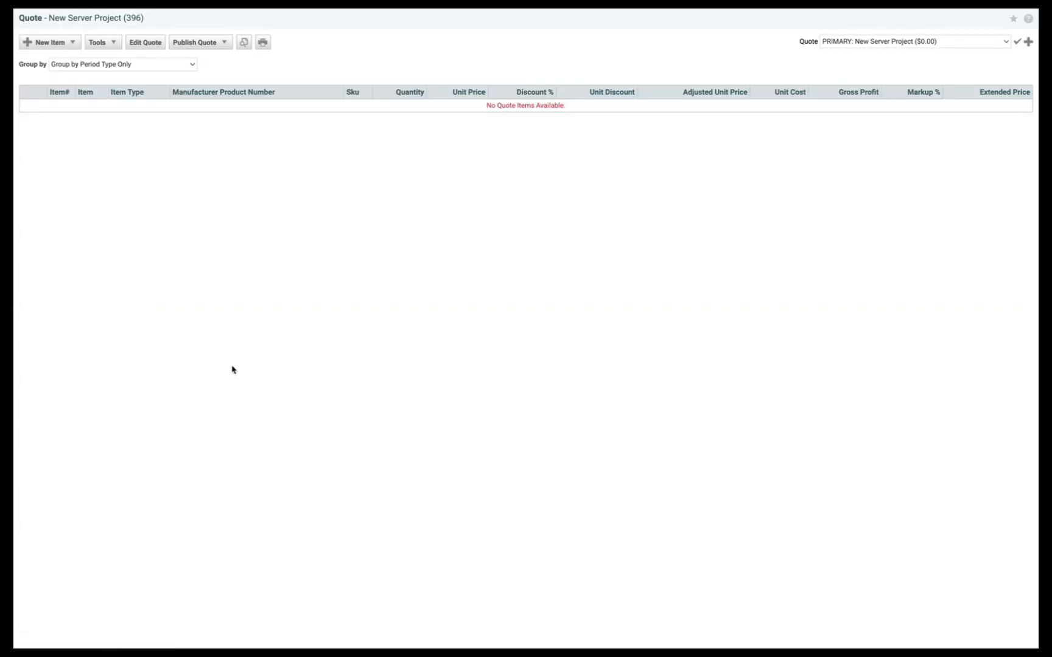
Start a new product item on the quote and choose Dell Vostro 7620 as the product
click(72, 42)
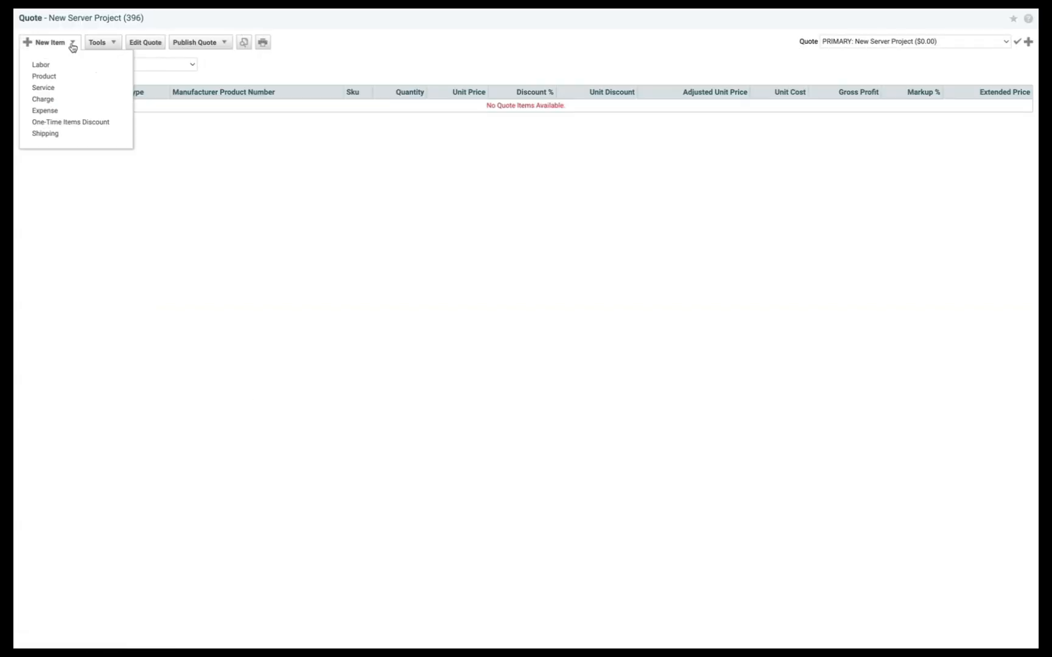
click(50, 78)
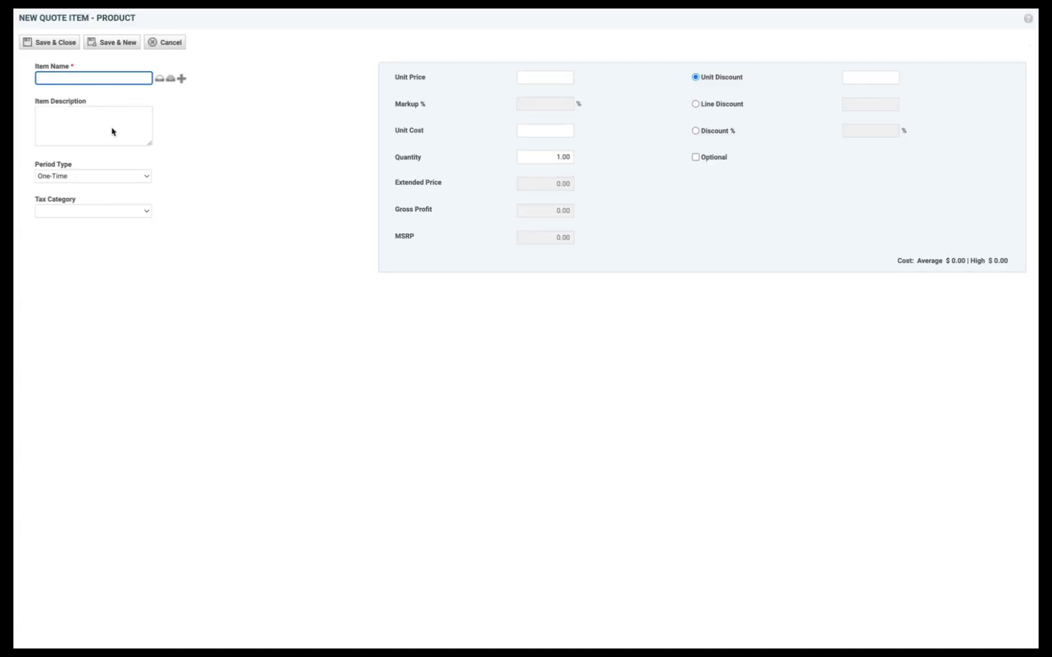
text(Dell)
click(159, 81)
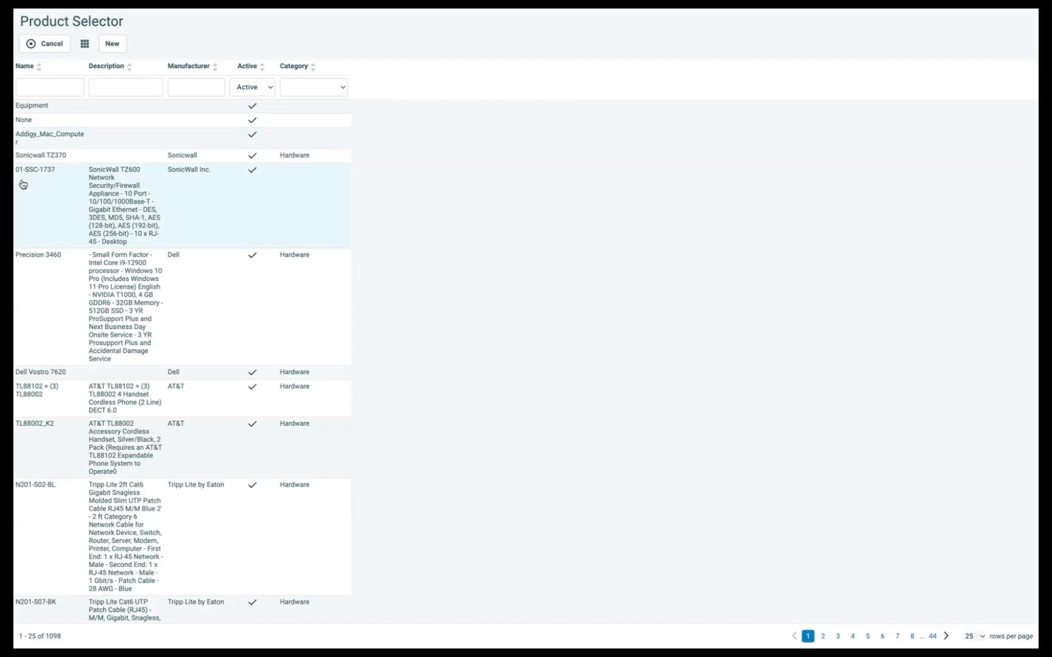
click(35, 371)
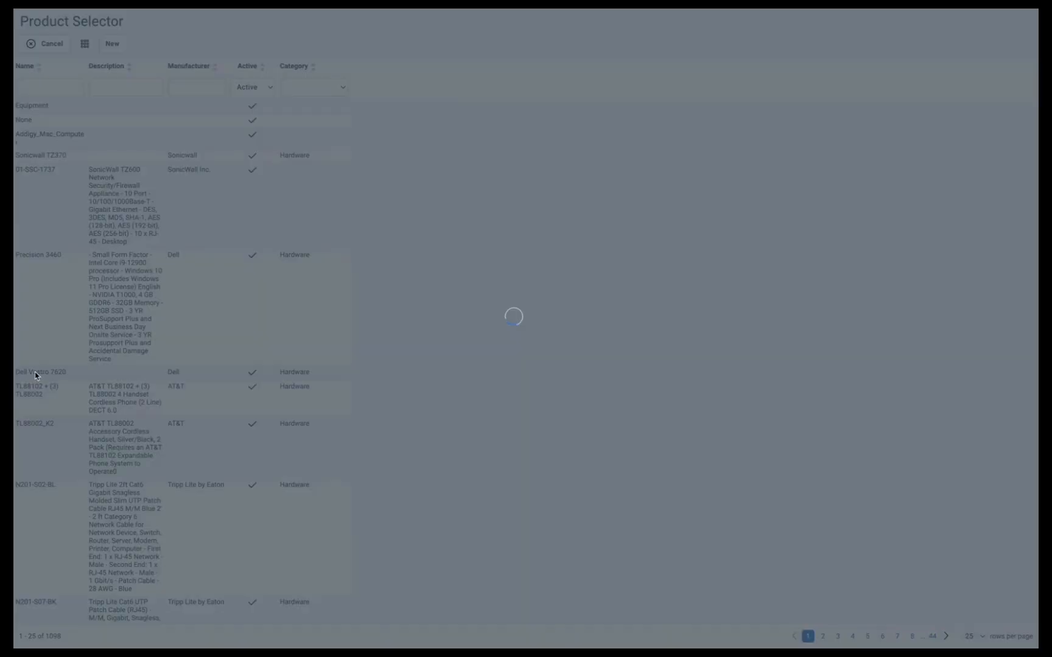
Set the Dell Vostro item's unit price to 50.00
click(558, 77)
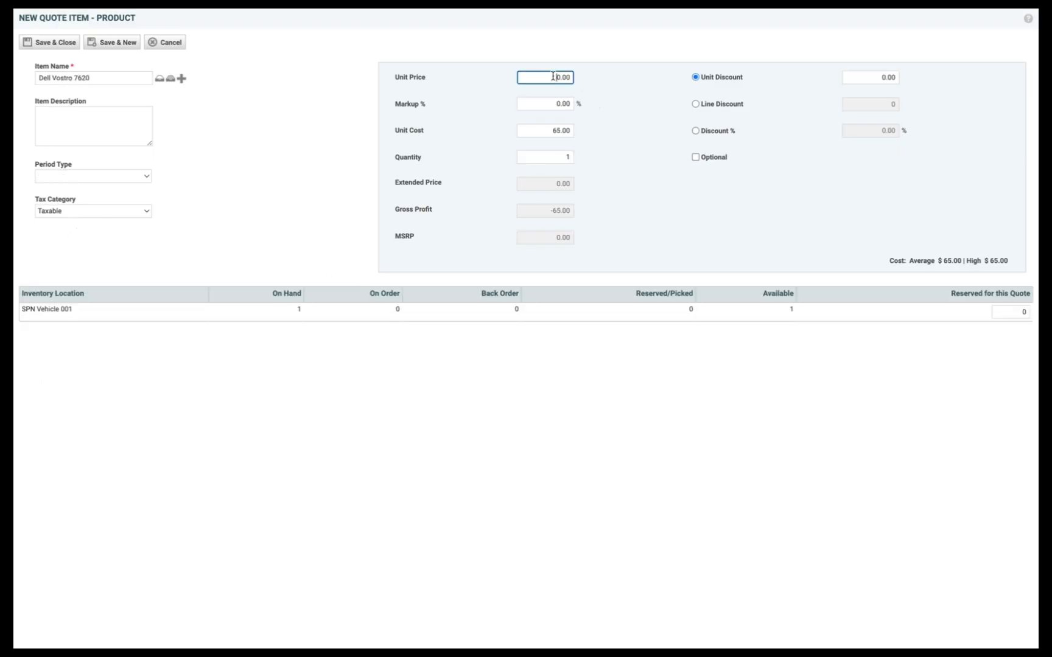
text(50)
click(501, 128)
click(544, 104)
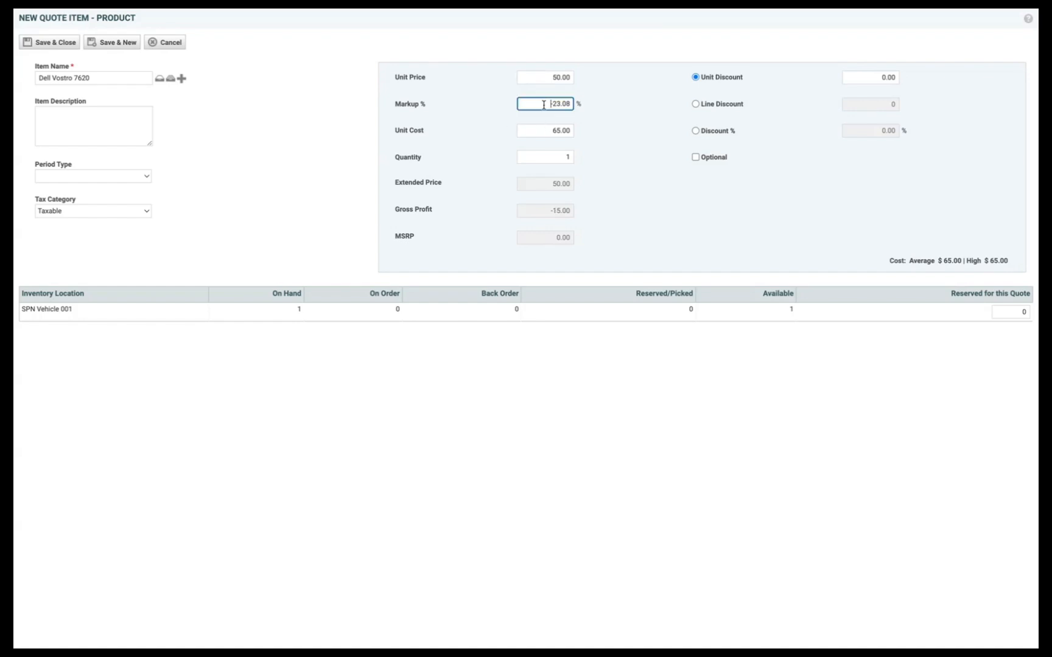
Set the Dell Vostro item's unit cost to 50.00 and its unit price to 100.00
drag(542, 134, 587, 135)
key(BackSpace)
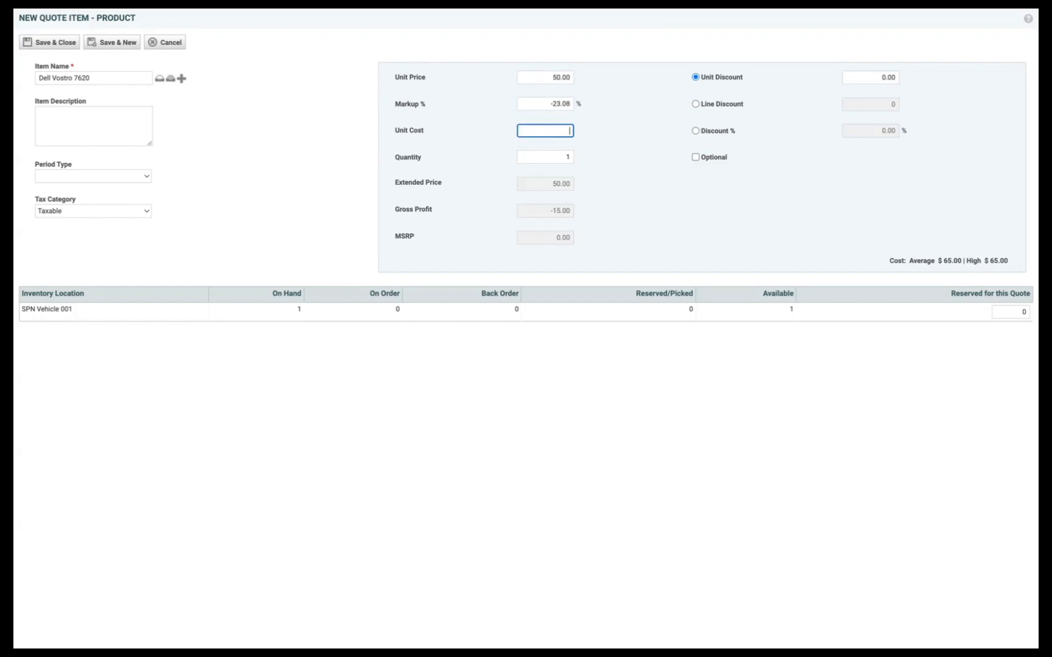
click(677, 184)
click(557, 74)
key(BackSpace)
text(100)
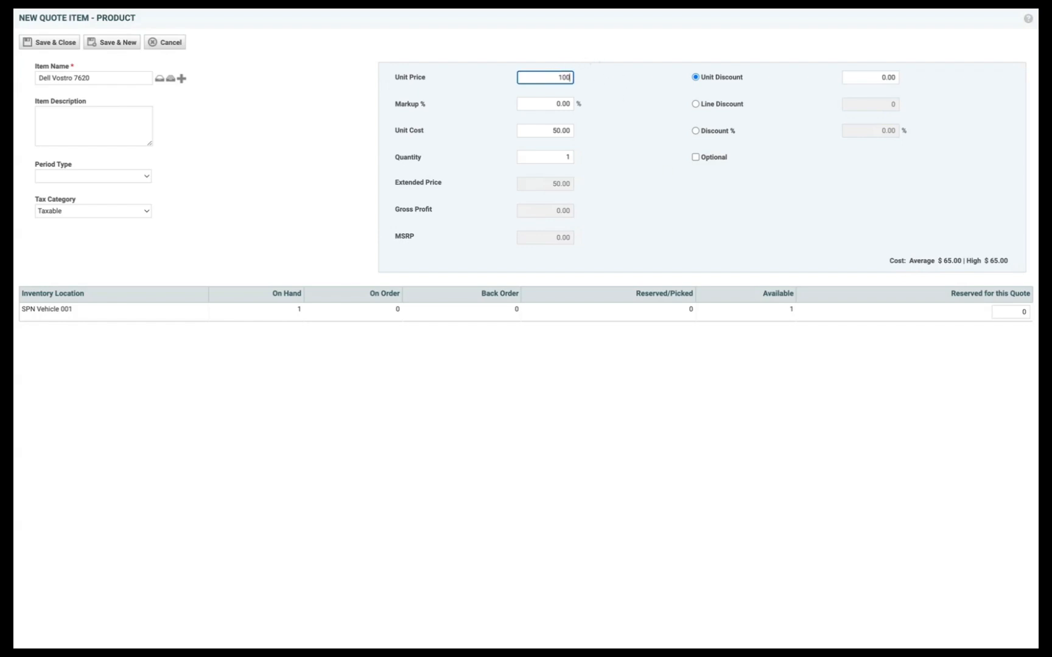
click(672, 198)
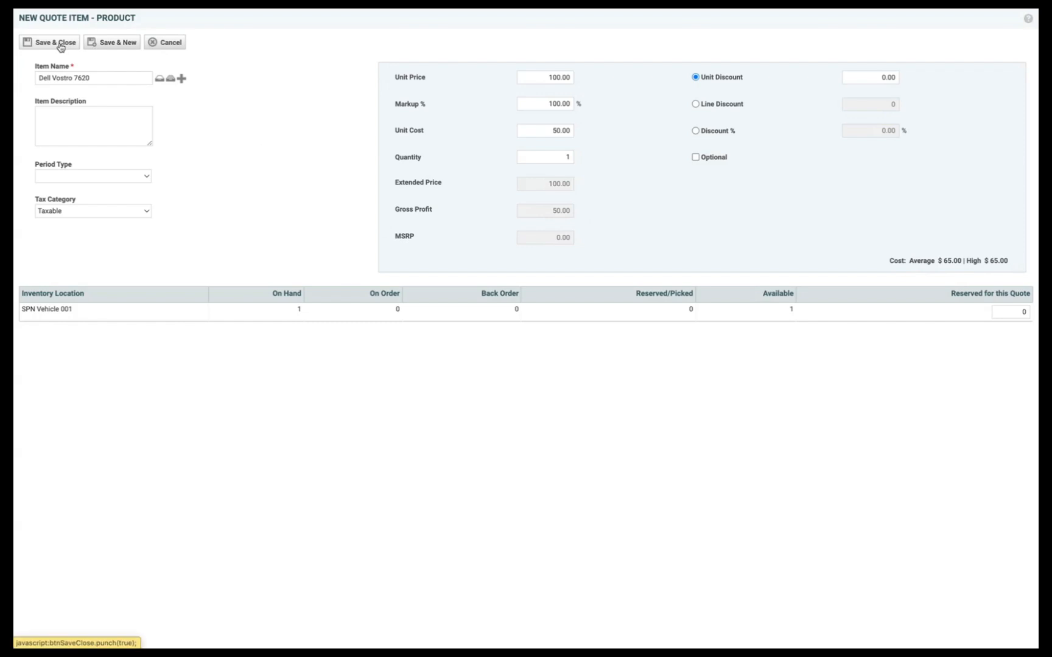
Enter "Dell Vostro Pc" as the item description, and save and close the quote item
drag(61, 47, 63, 118)
triple_click(59, 119)
key(BackSpace)
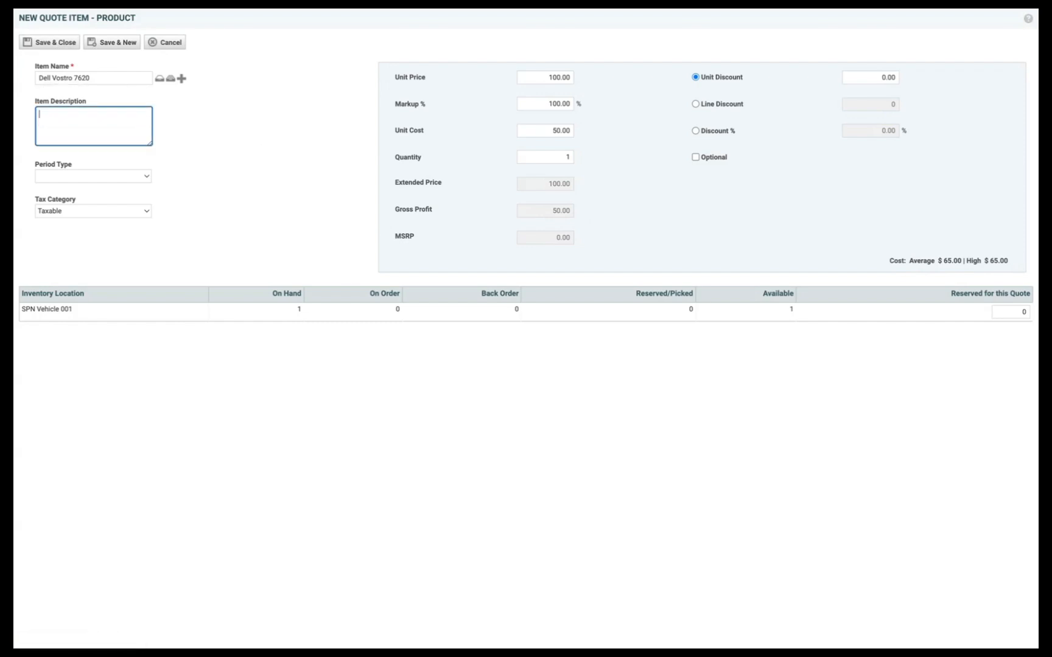
text(Dell Vostro Pc)
click(49, 44)
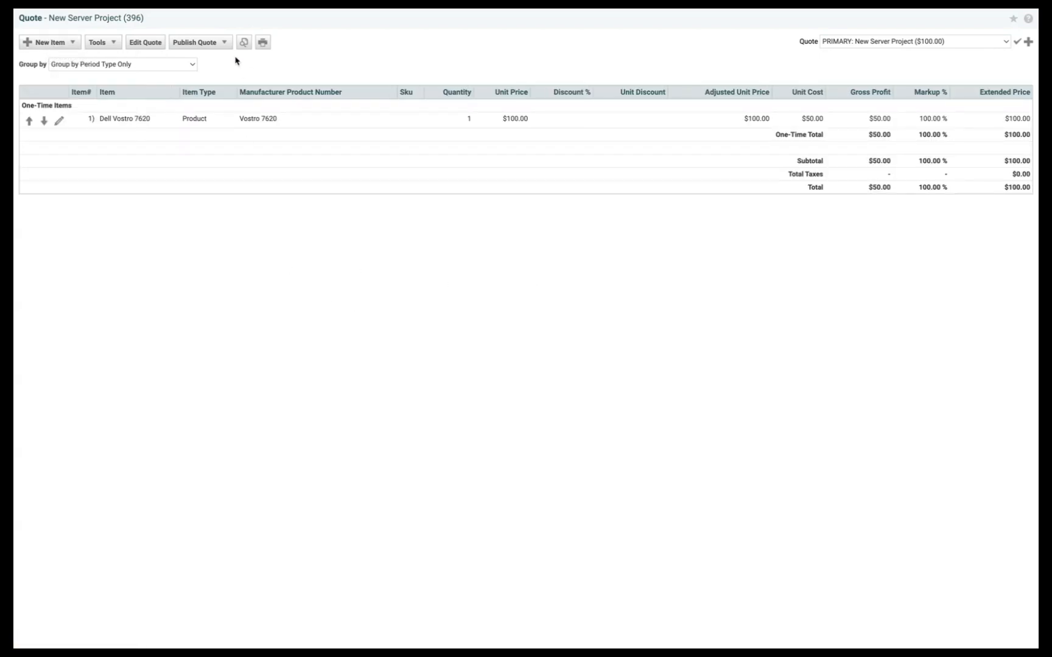
Publish the New Server Project quote with the default email subject and notification settings, and dismiss the publishing message
mouse_move(223, 42)
click(198, 67)
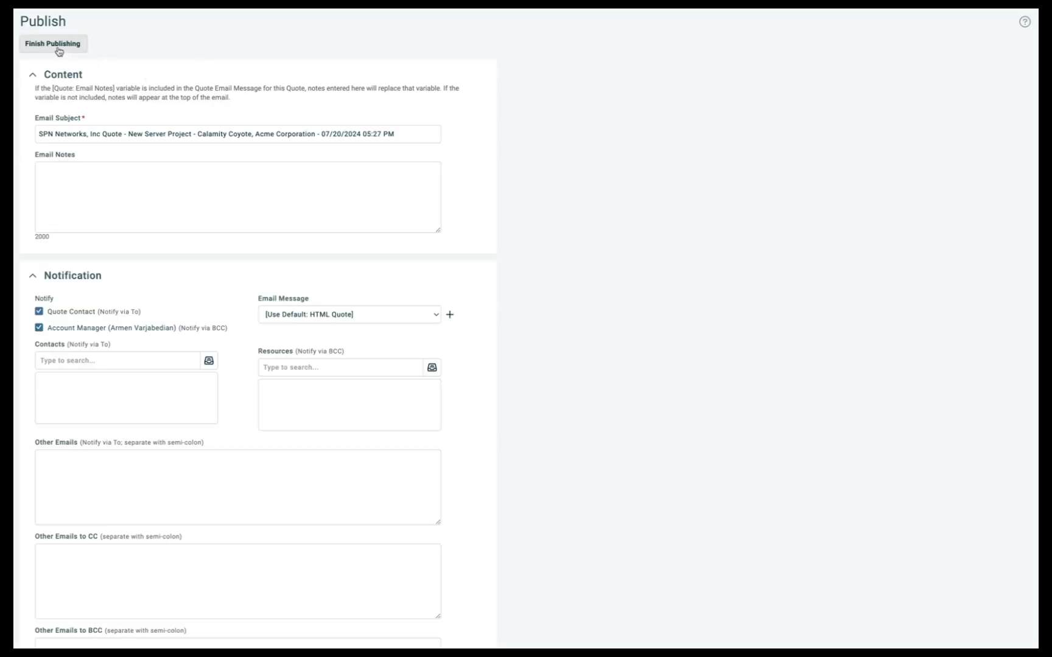
click(50, 44)
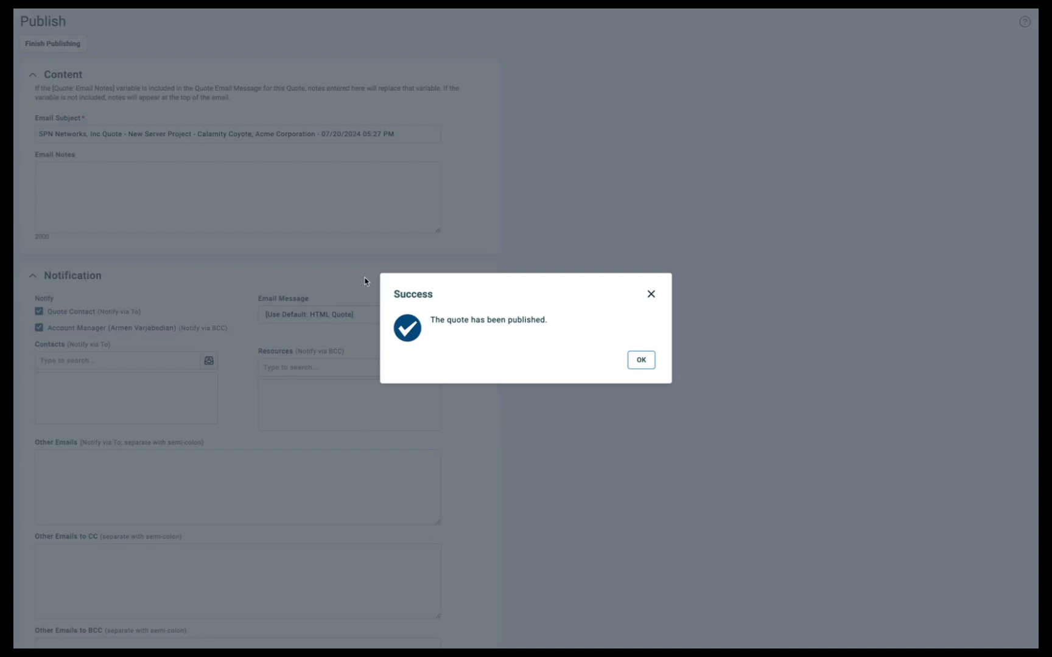
click(640, 360)
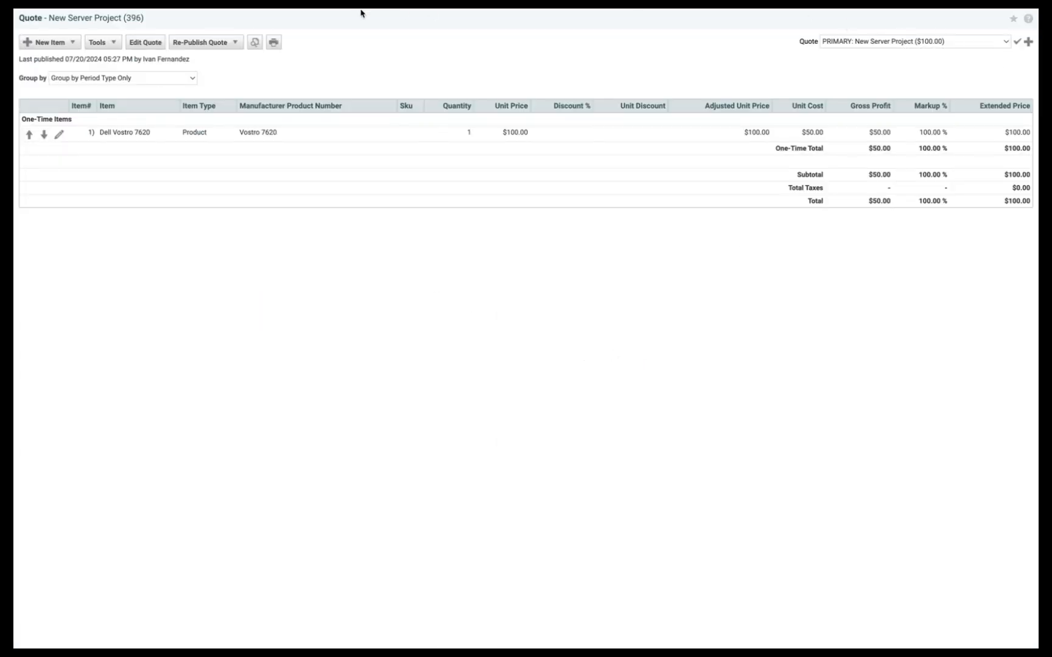
Close the published quote's page and return to the New Server Project opportunity in full screen
mouse_move(15, 12)
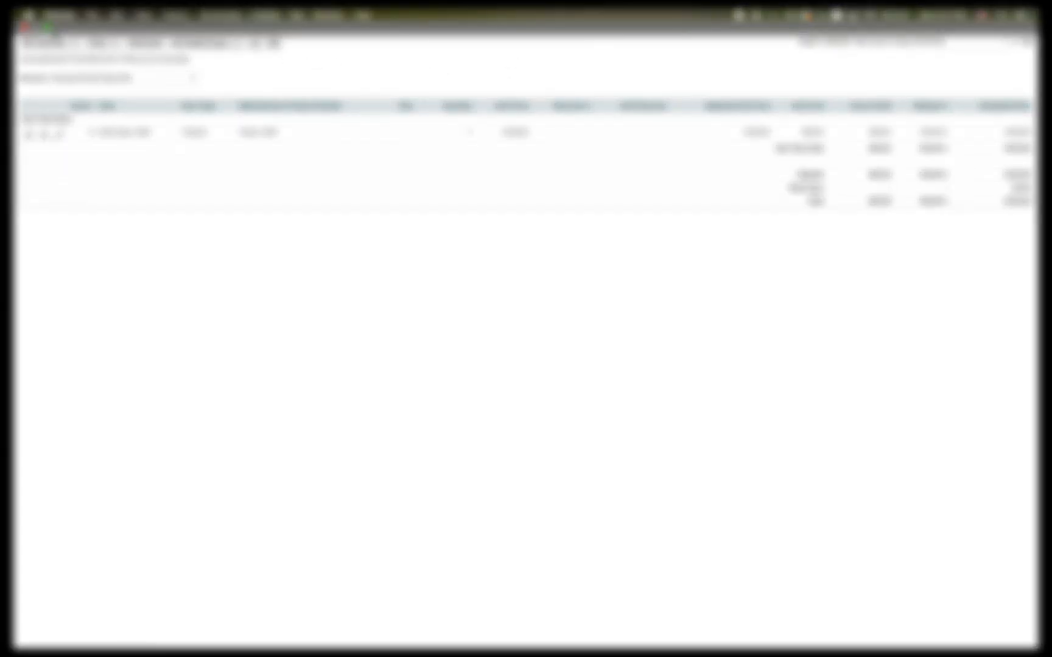
click(49, 27)
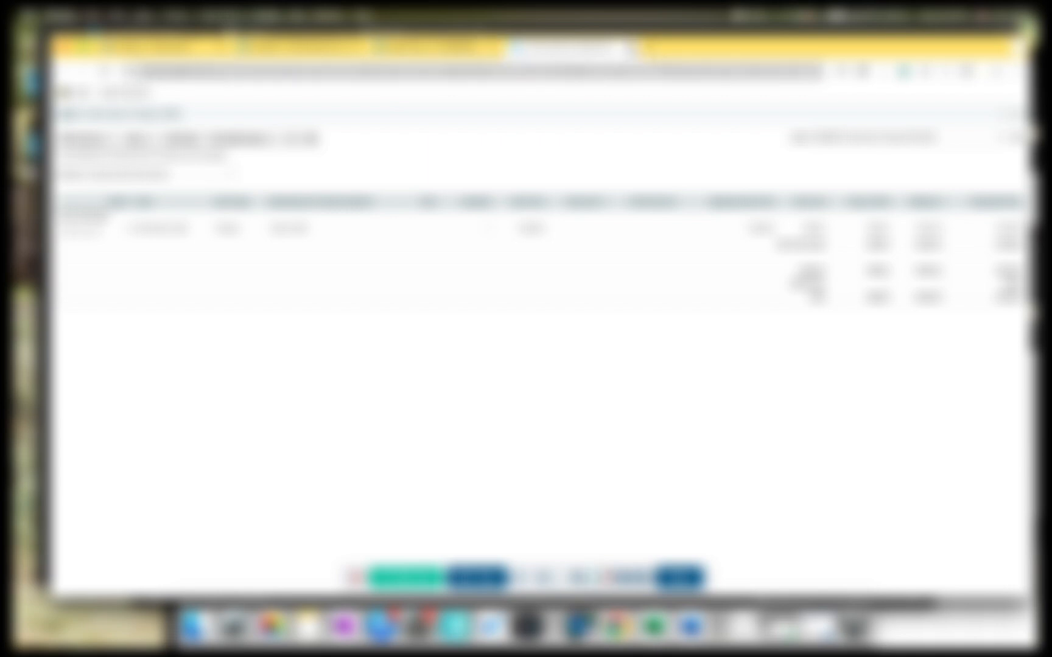
click(630, 49)
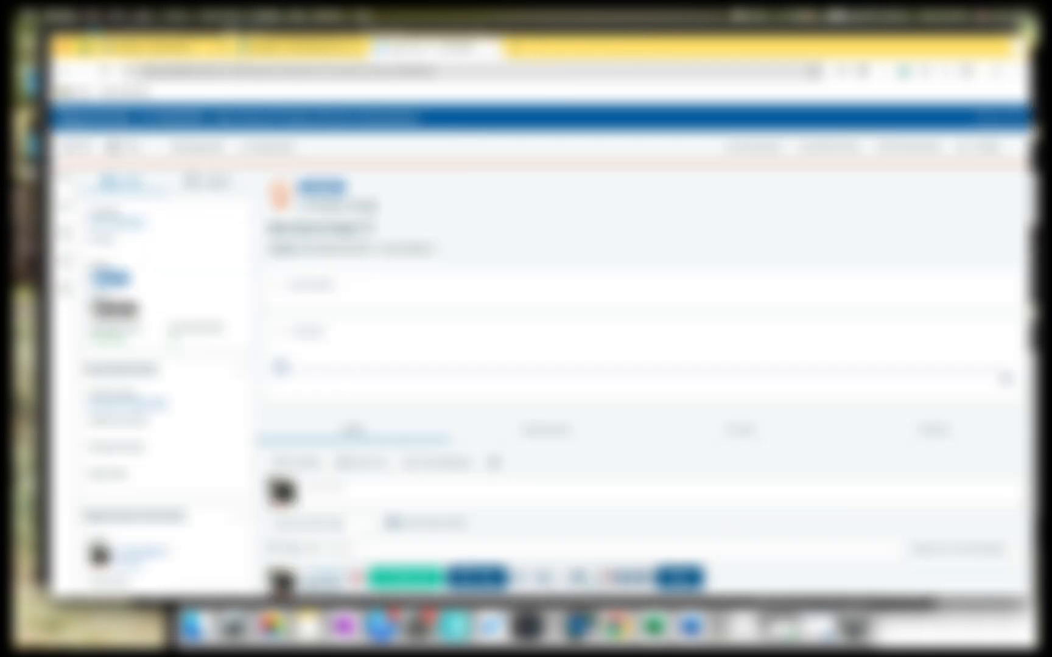
key(ctrl+super+f)
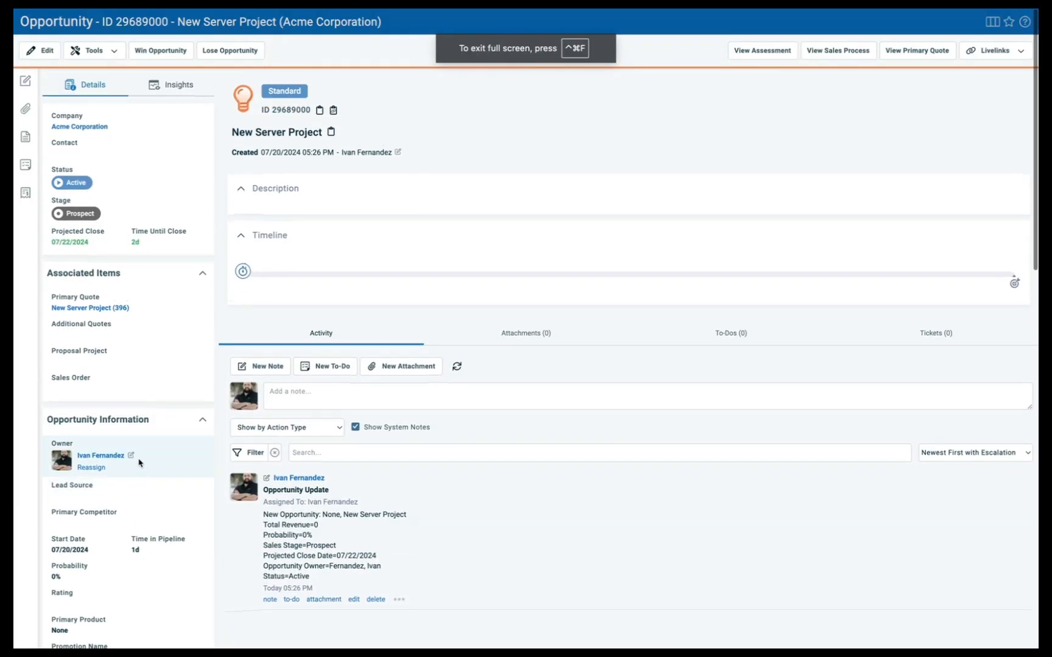
Open the opportunity's primary quote to check it, and close it again to return to the opportunity
click(80, 308)
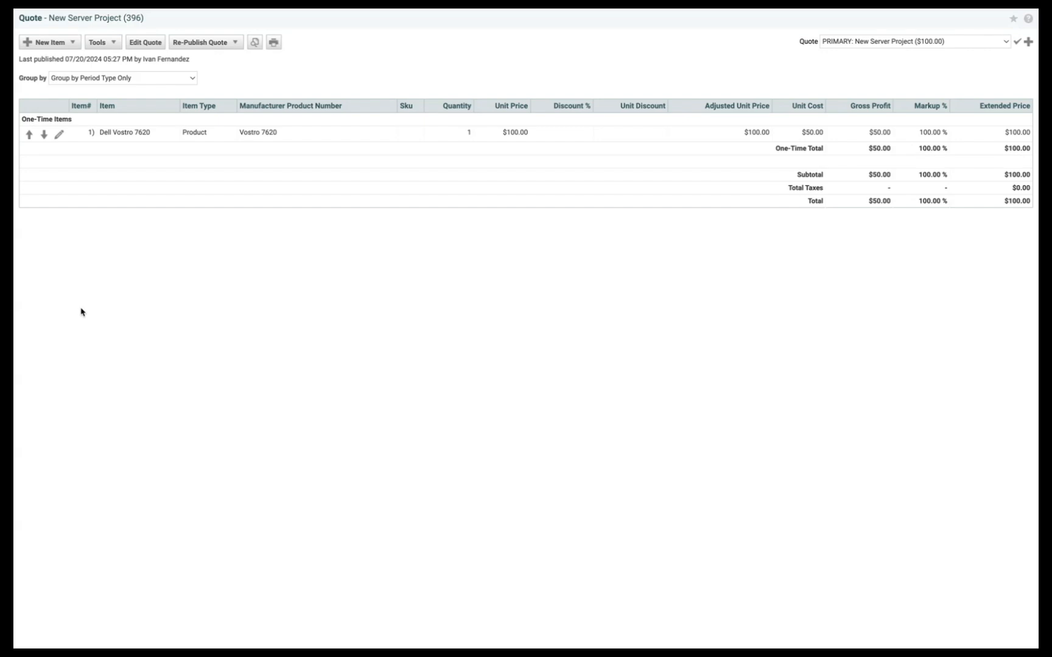
click(47, 27)
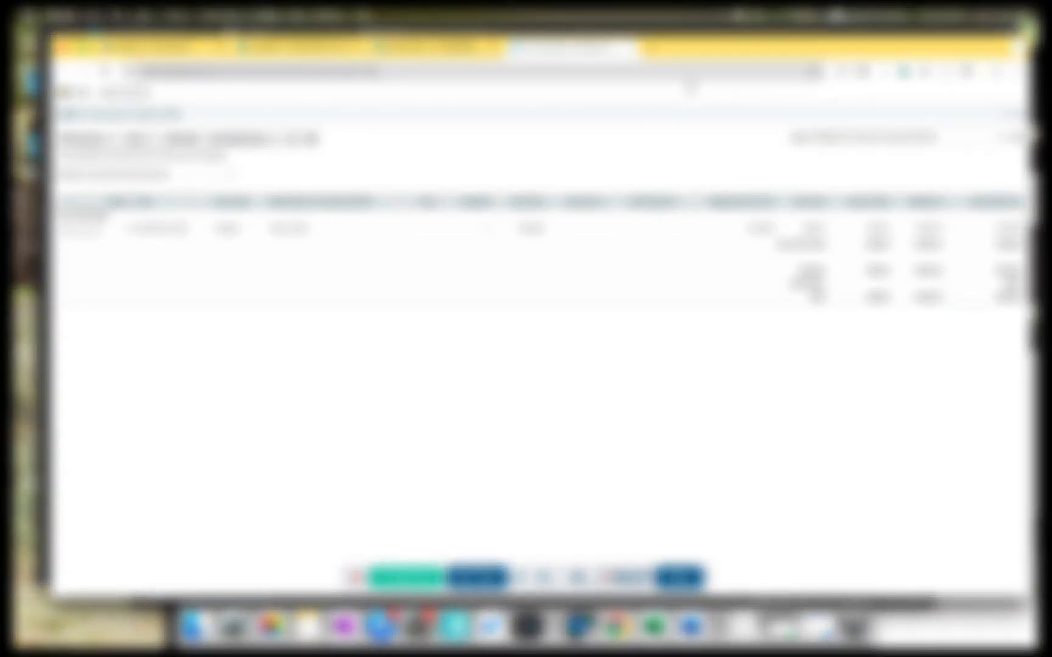
click(631, 50)
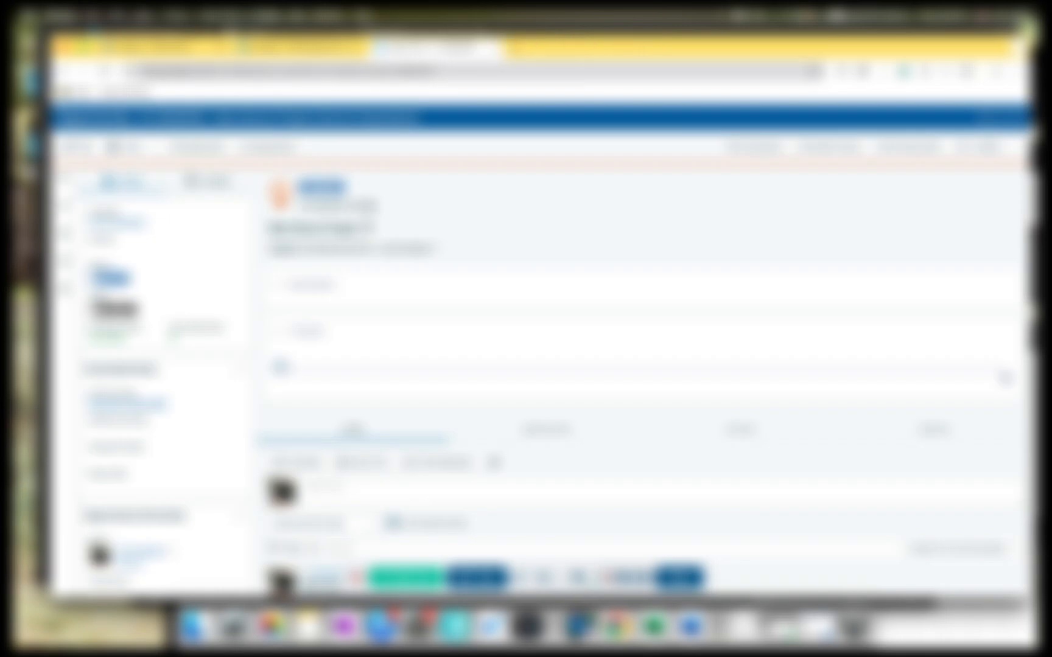
click(84, 49)
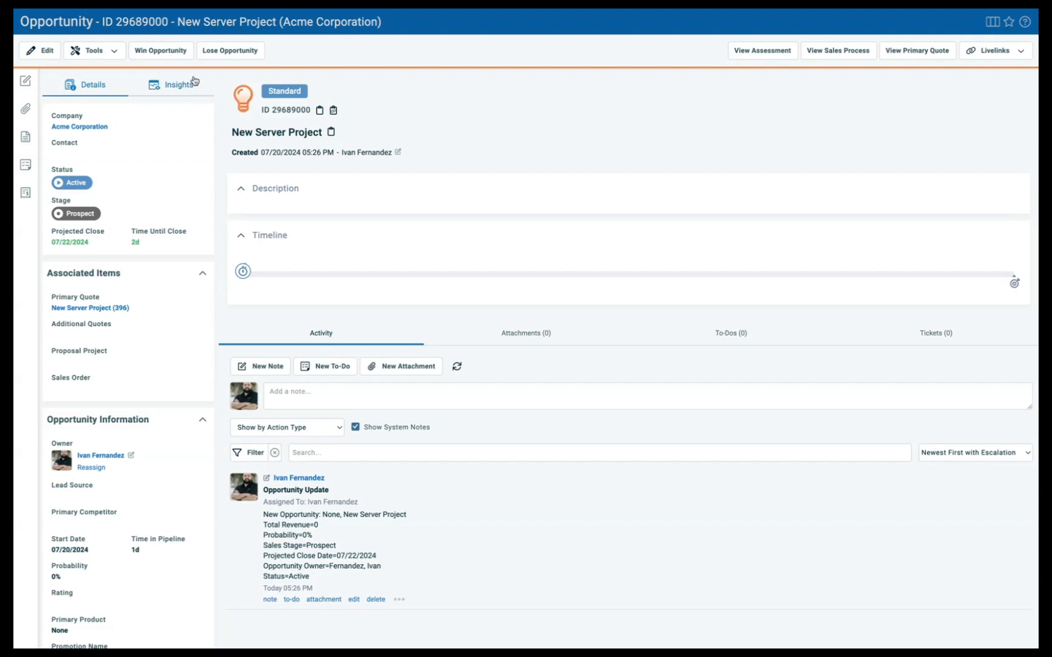
Start winning the New Server Project opportunity and set its total revenue to 100
click(162, 51)
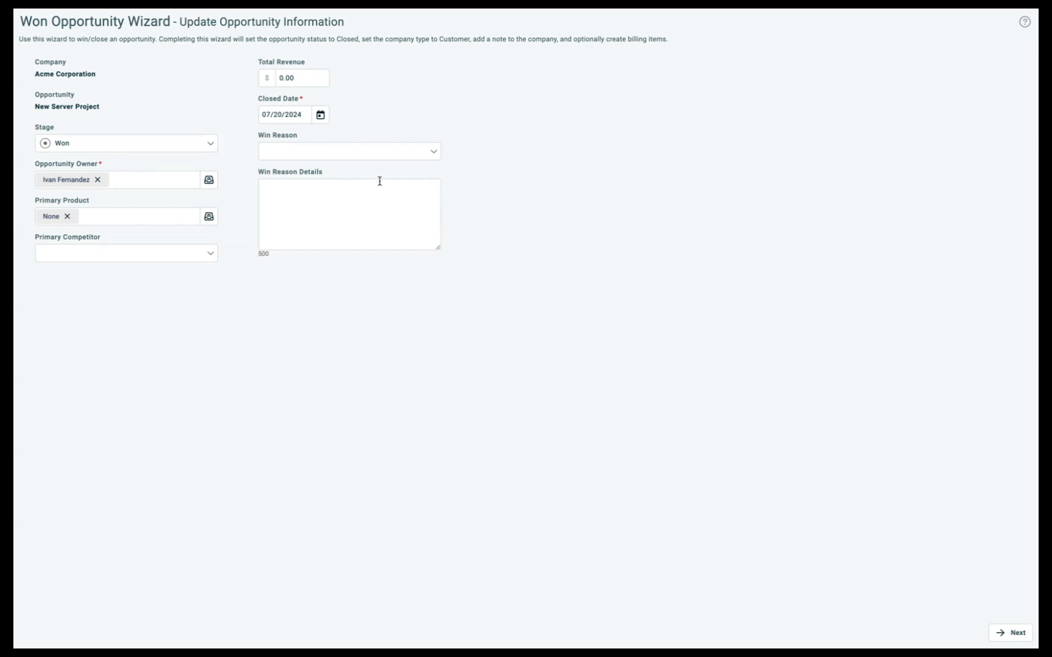
click(302, 79)
text(100)
click(298, 402)
click(1018, 634)
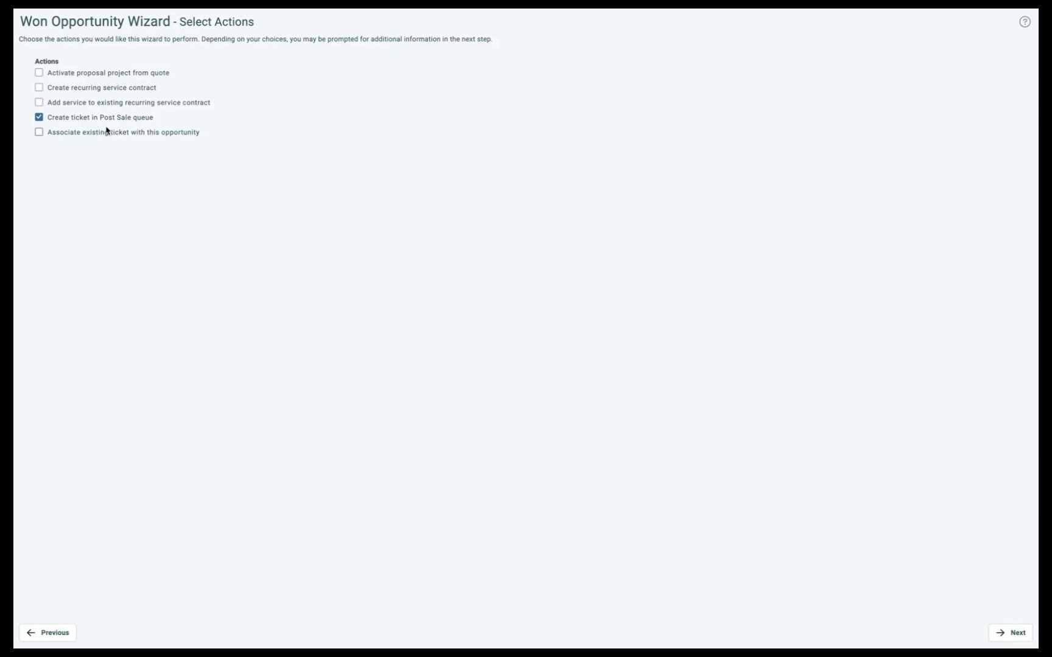
Keep the Post Sale queue ticket action, and give that ticket the description "Client Name:" and the work type Billable
click(1015, 638)
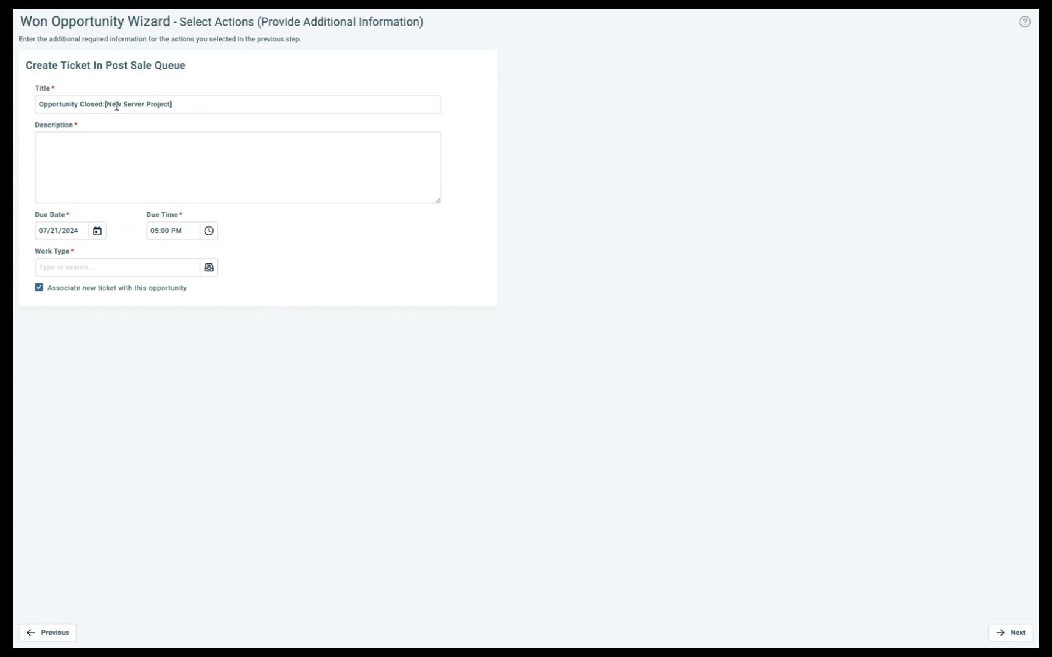
click(134, 146)
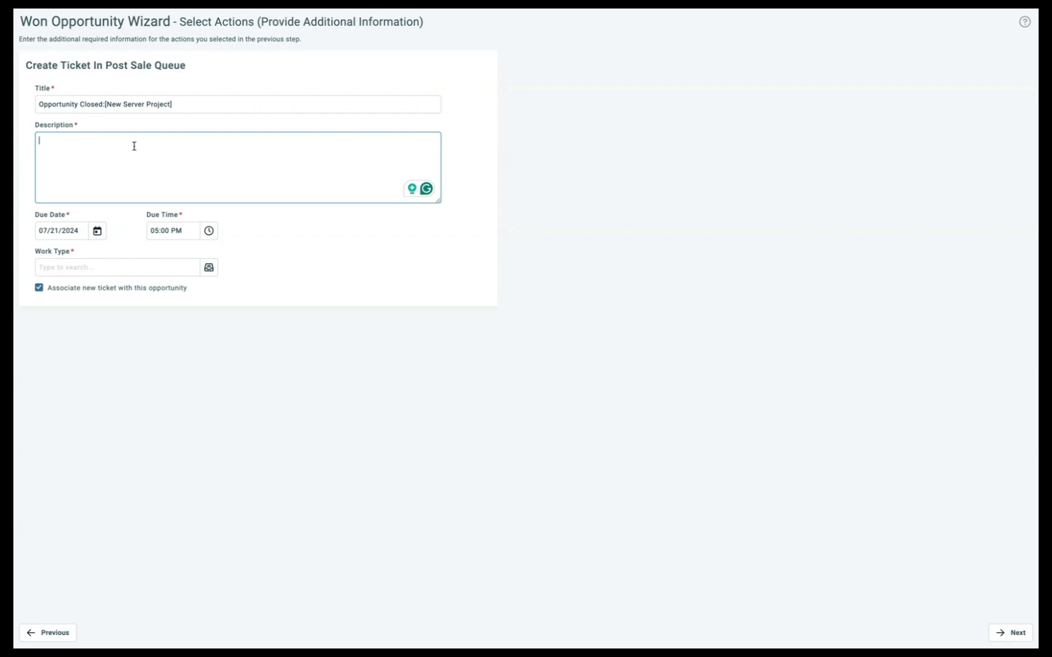
text(Client Name:)
click(121, 266)
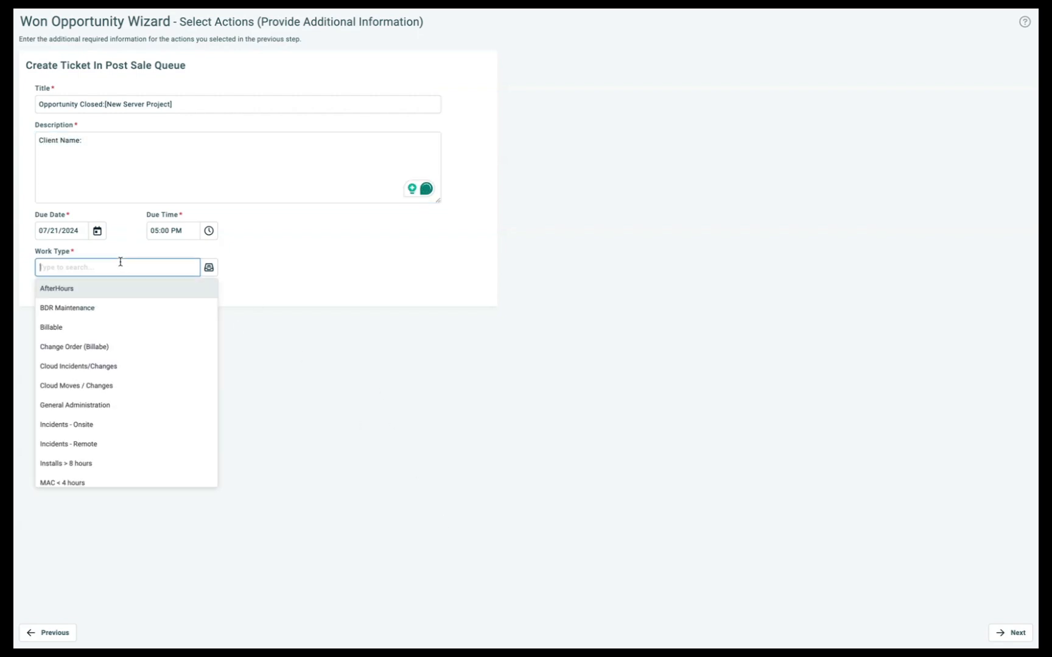
click(76, 329)
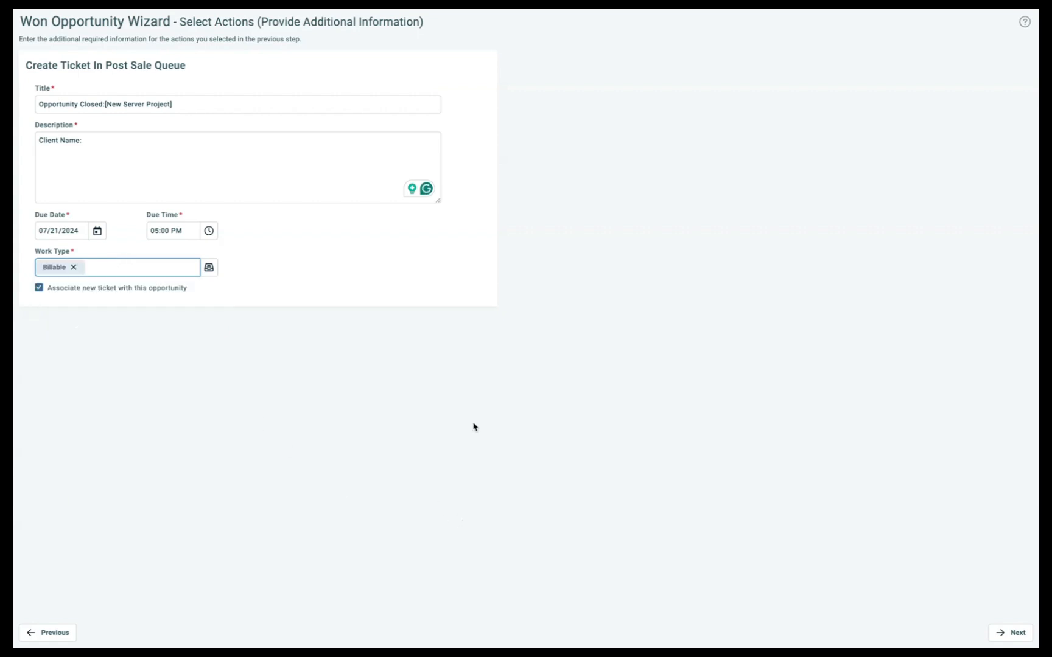
click(1019, 636)
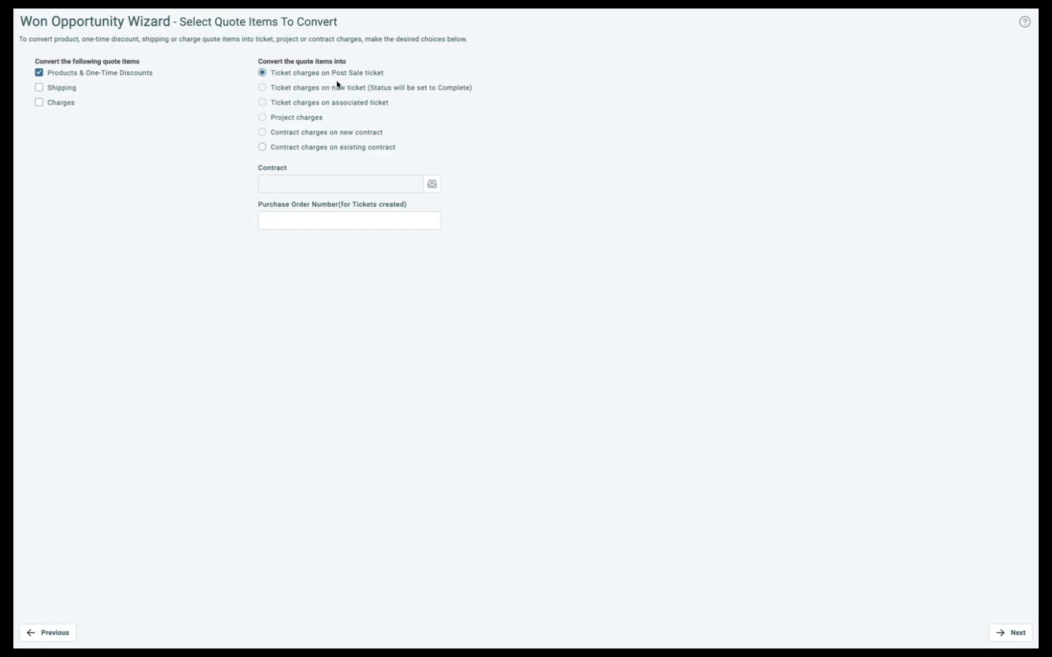
Convert the quote's products into charges on the Post Sale ticket with the Hardware material code, and complete the wizard without notification recipients
click(1025, 637)
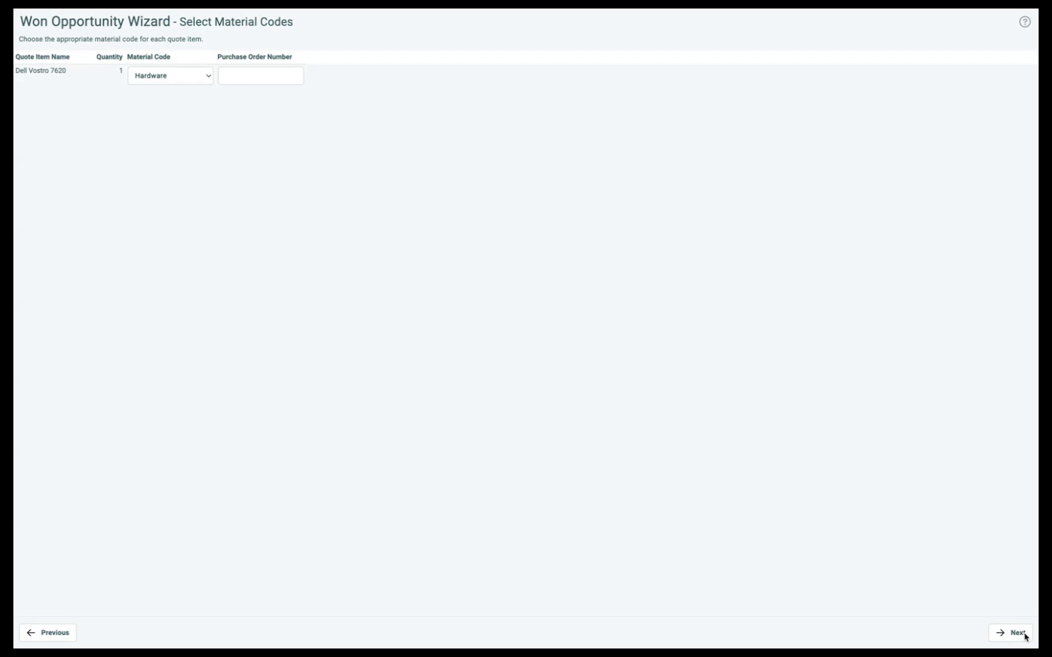
click(1025, 636)
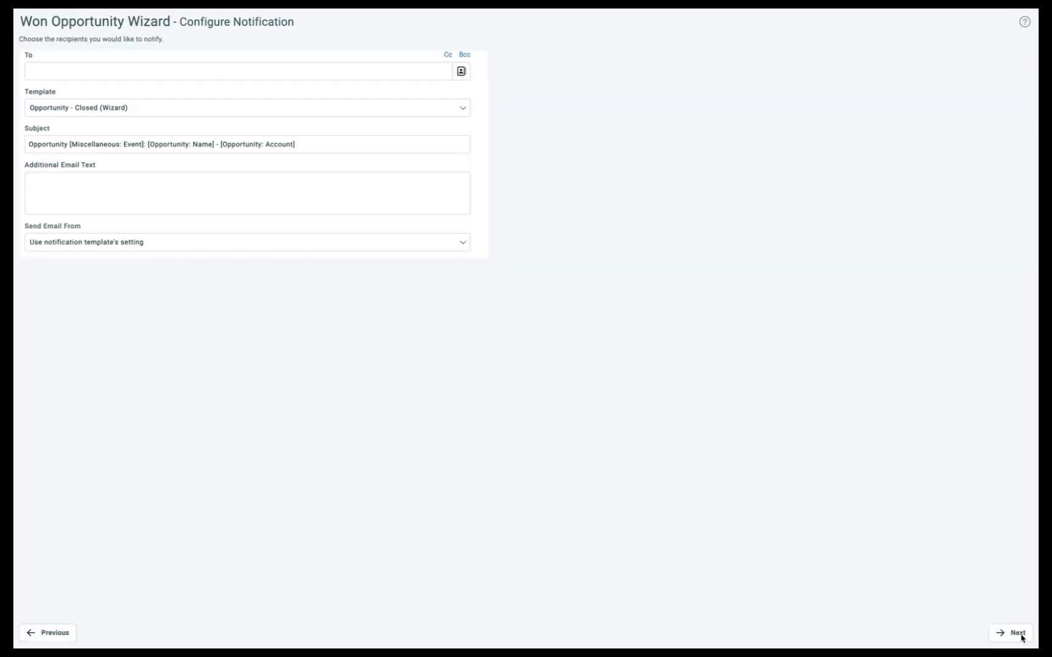
click(1023, 636)
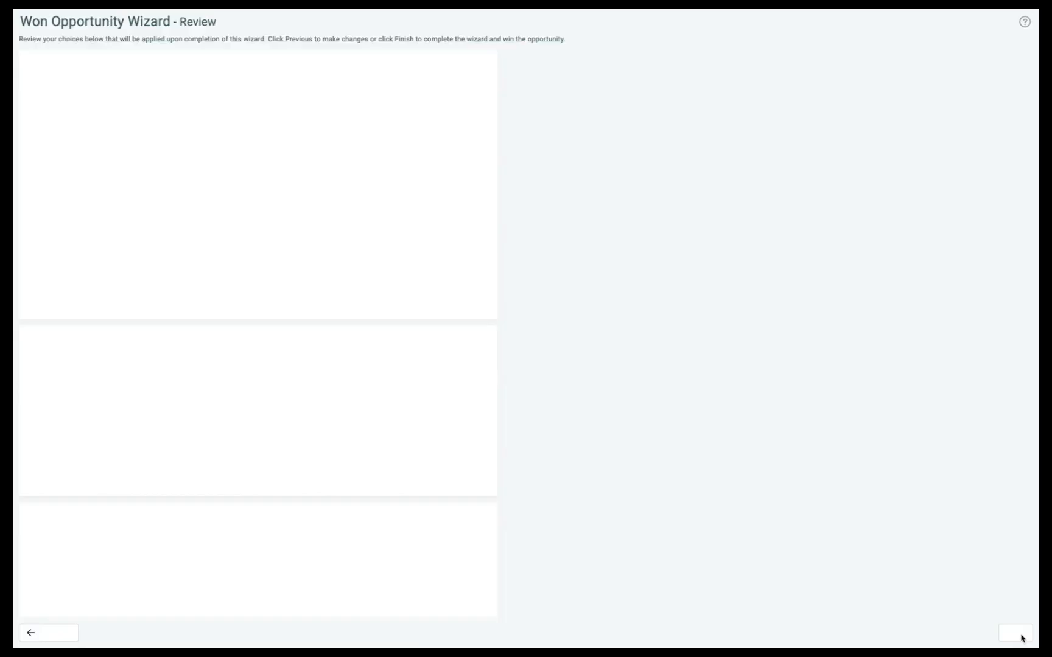
click(1022, 636)
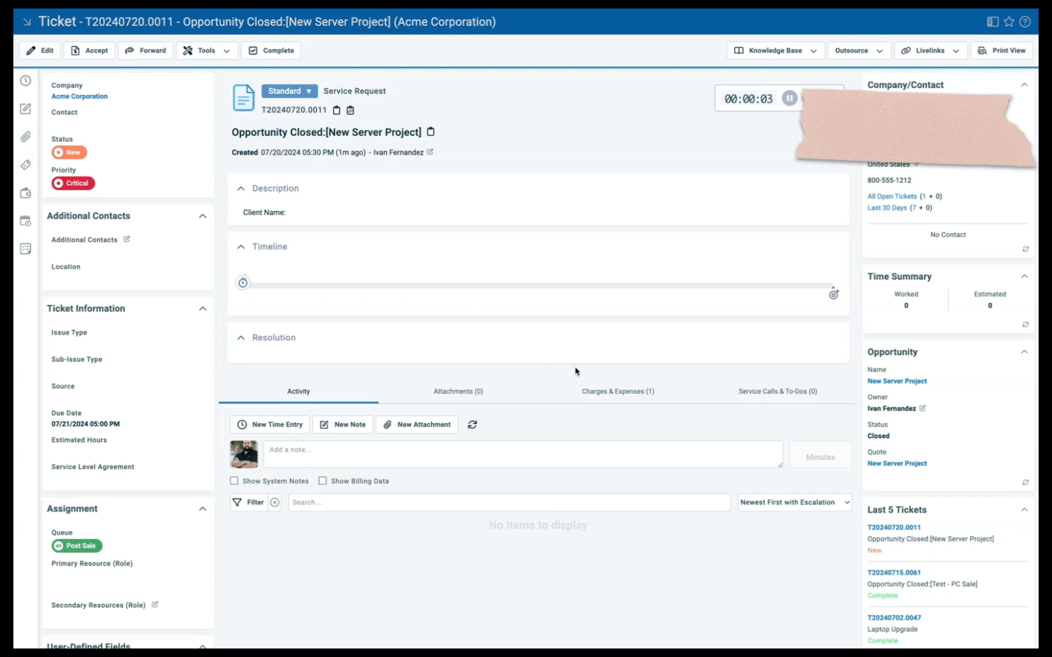
Examine the Dell Vostro 7620 charge among the new Post Sale ticket's charges and expenses
click(604, 393)
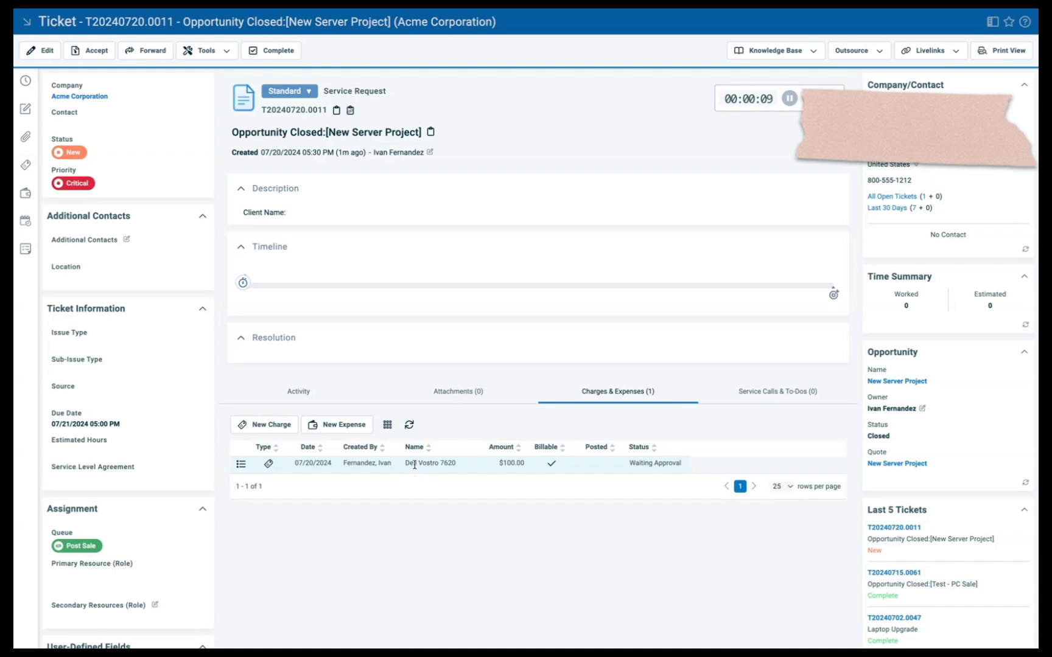
drag(409, 462, 448, 462)
click(207, 51)
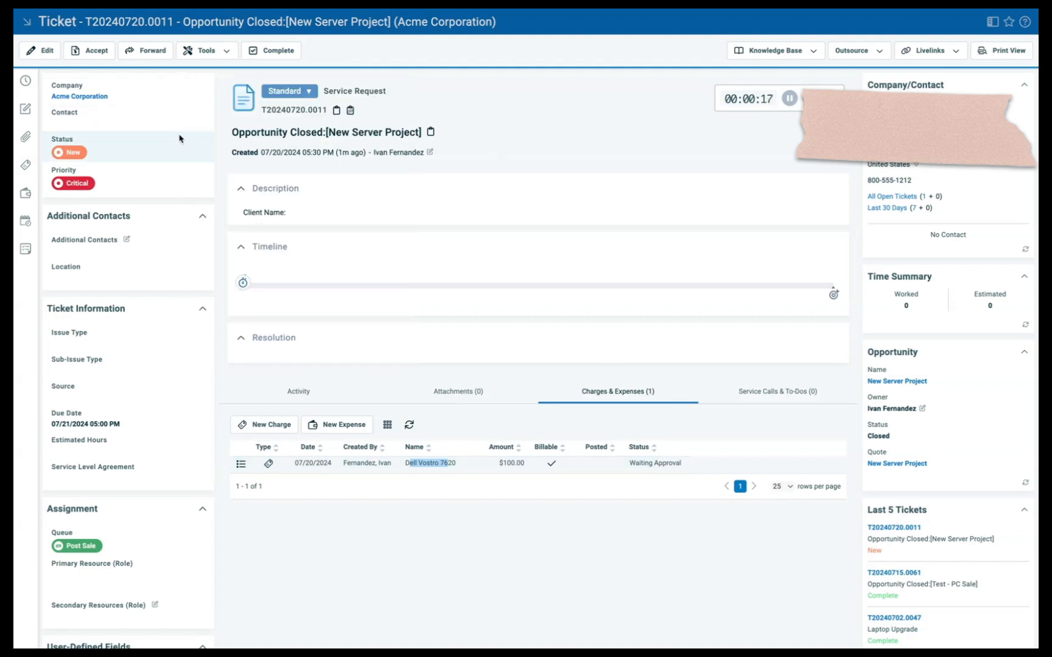
Switch to the main Autotask page, open the inventory Purchase Approvals list, and select Acme Corporation's Dell Vostro 7620 item
mouse_move(92, 9)
click(48, 27)
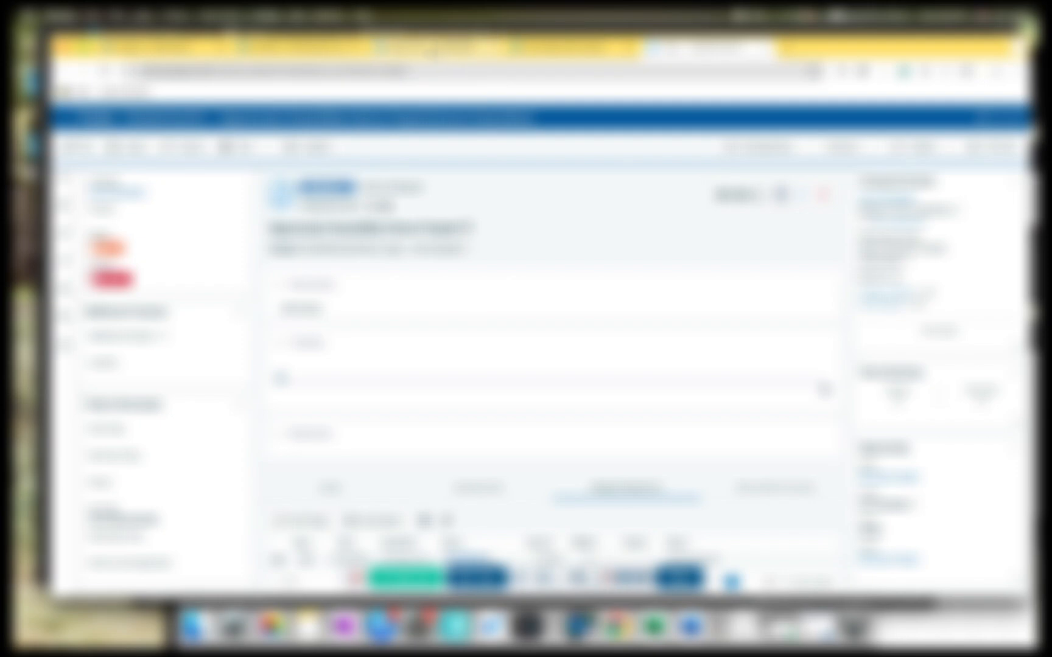
click(329, 51)
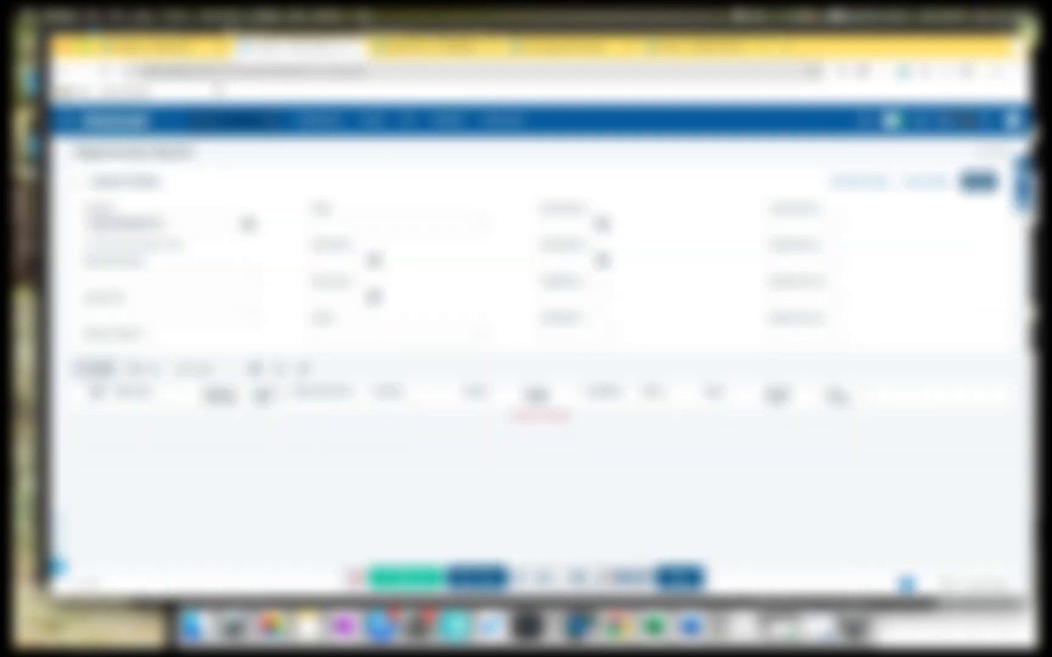
drag(97, 45, 70, 31)
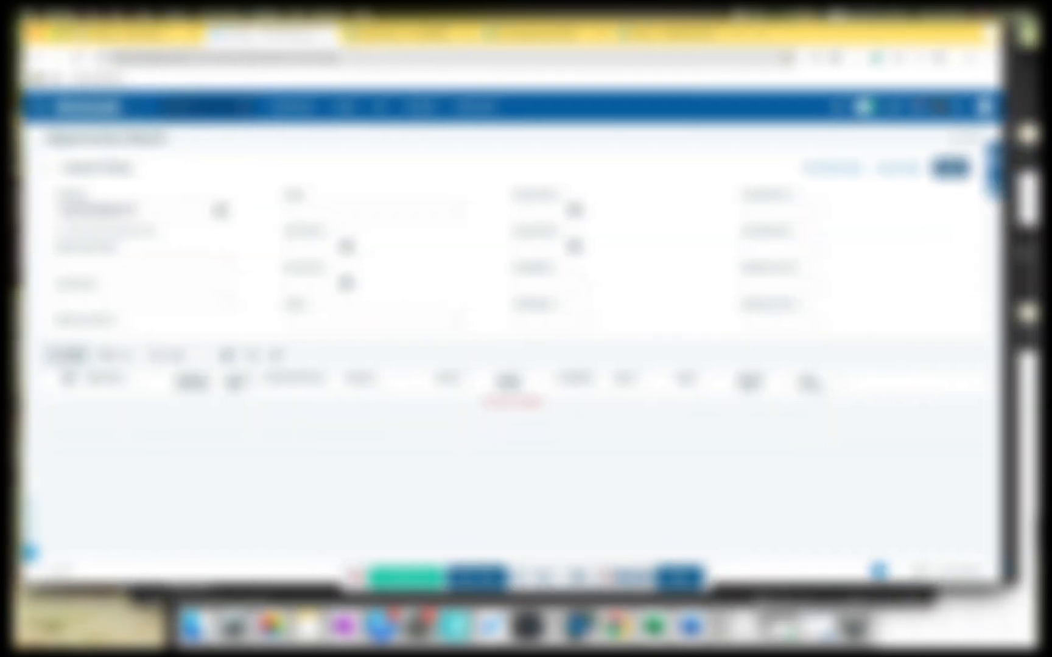
key(ctrl+super+f)
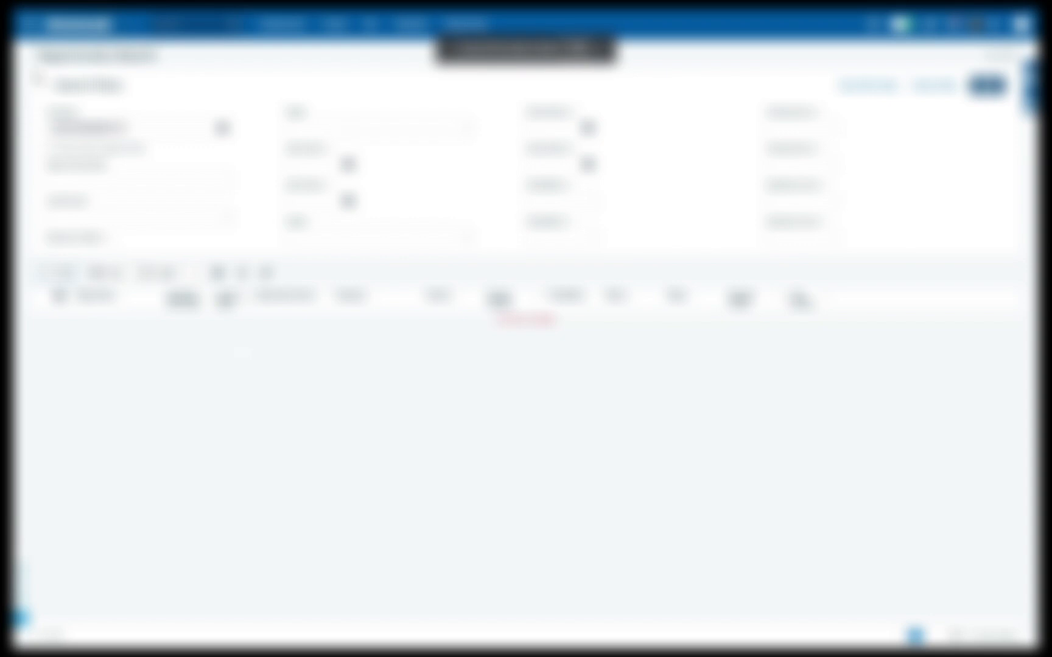
click(29, 27)
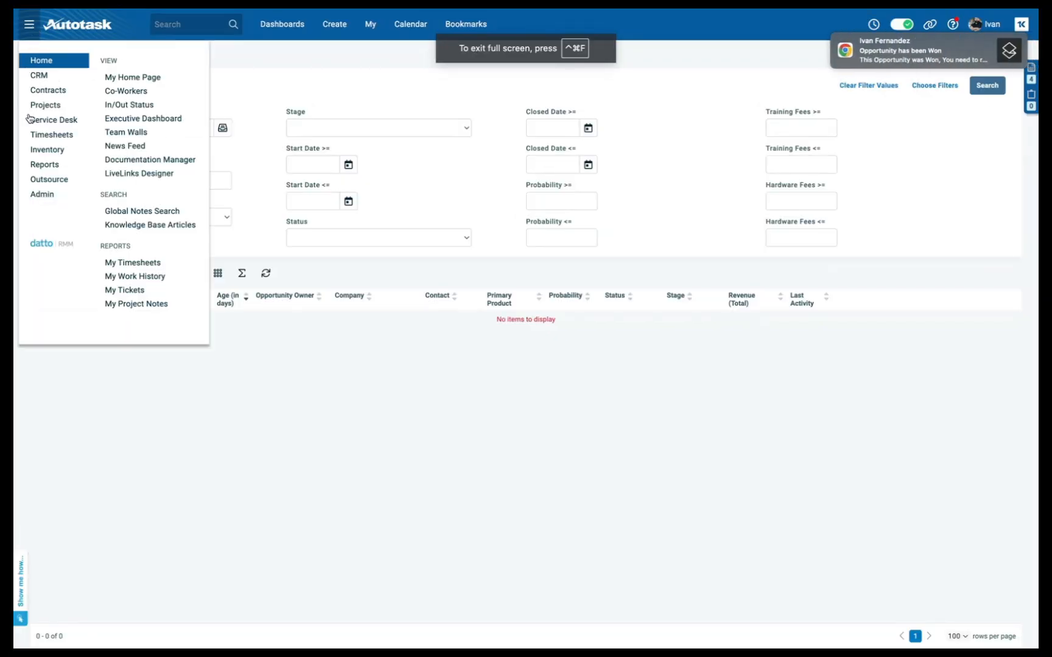
click(40, 75)
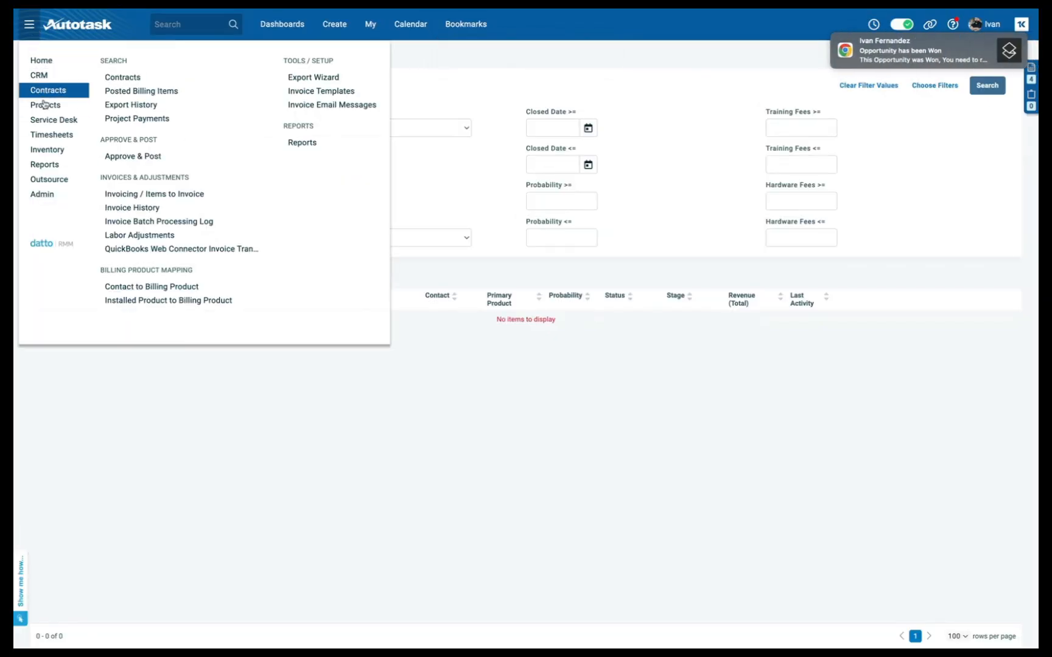
mouse_move(44, 151)
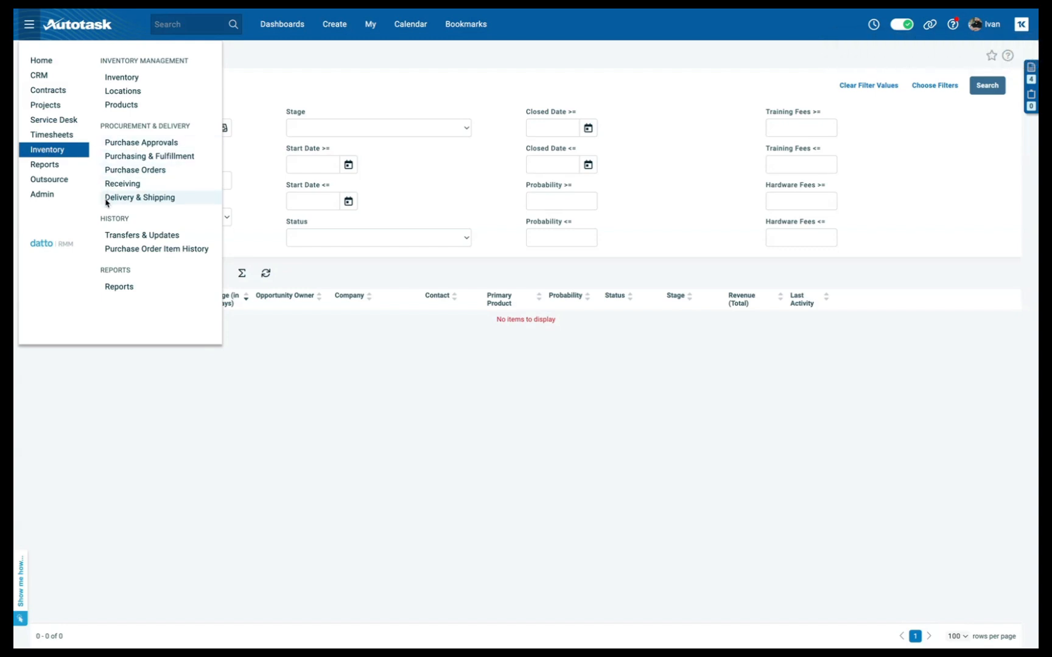
click(123, 145)
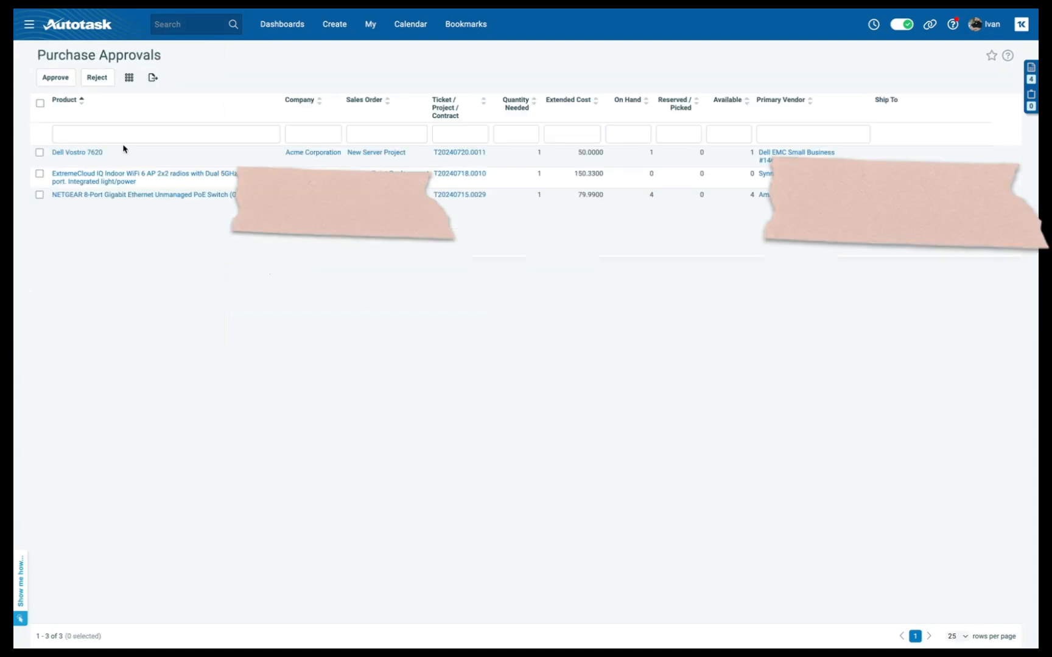
click(39, 153)
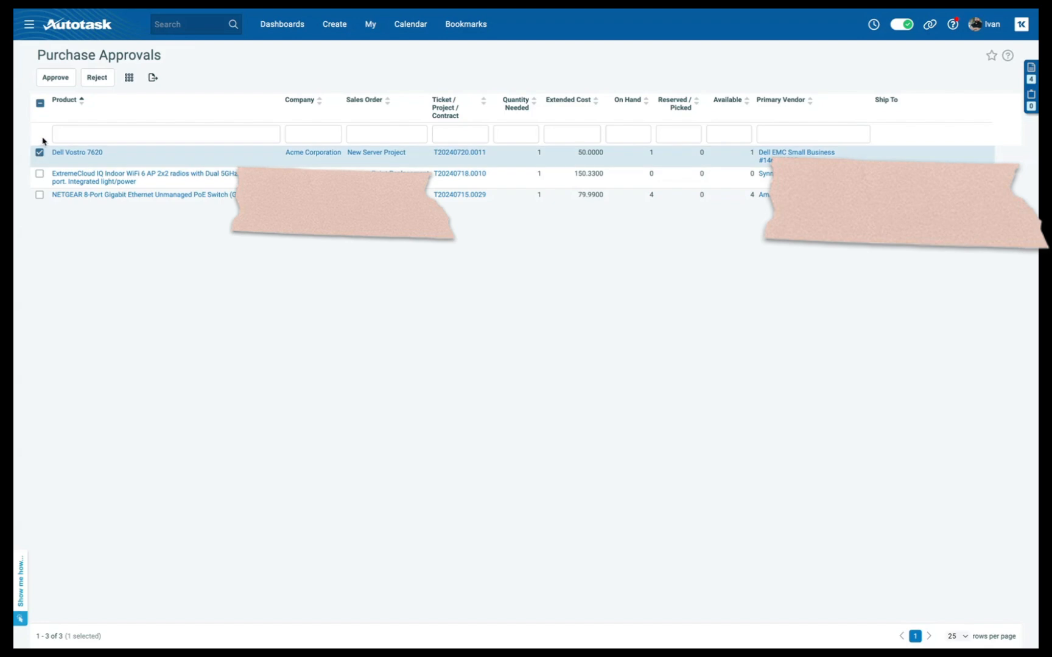
Run Invoice Now on the New Server Project ticket and accept posting all its non-posted billing items
mouse_move(16, 11)
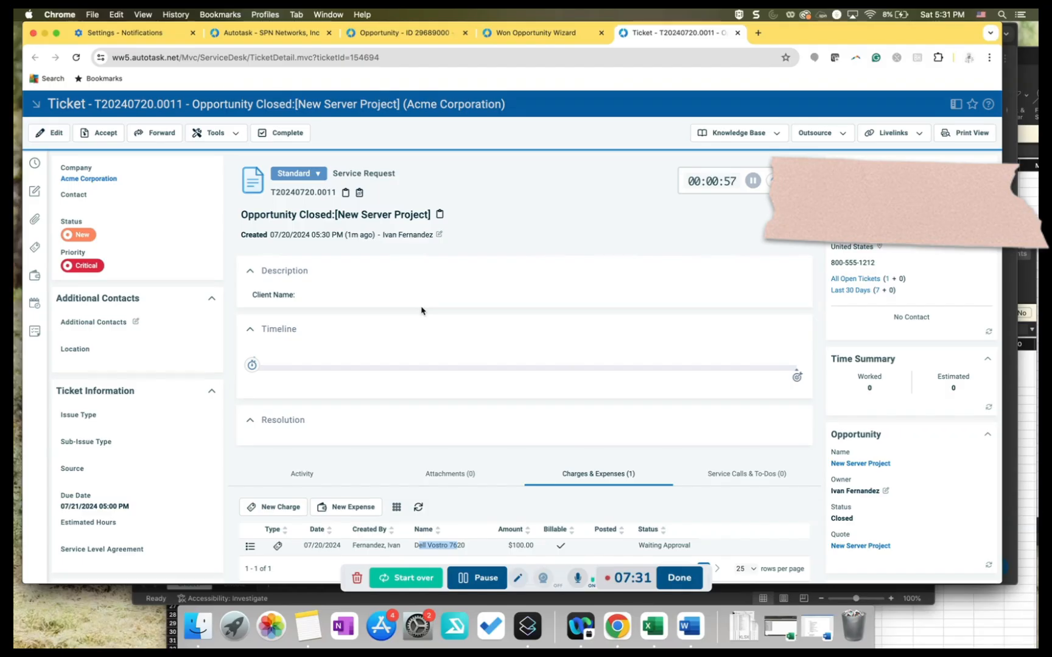
click(216, 133)
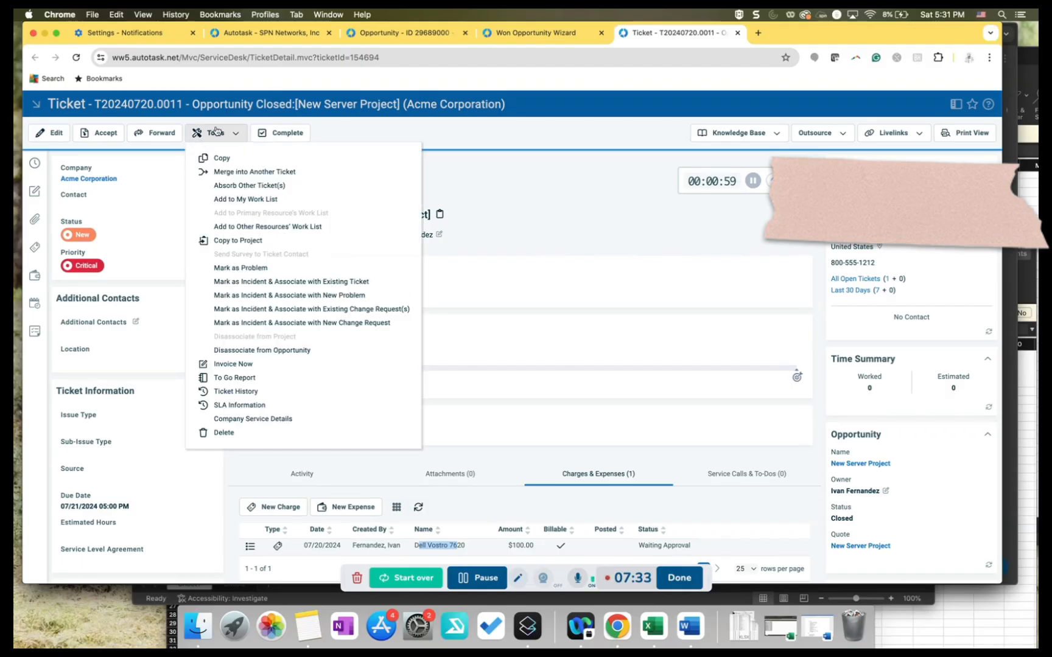
click(230, 364)
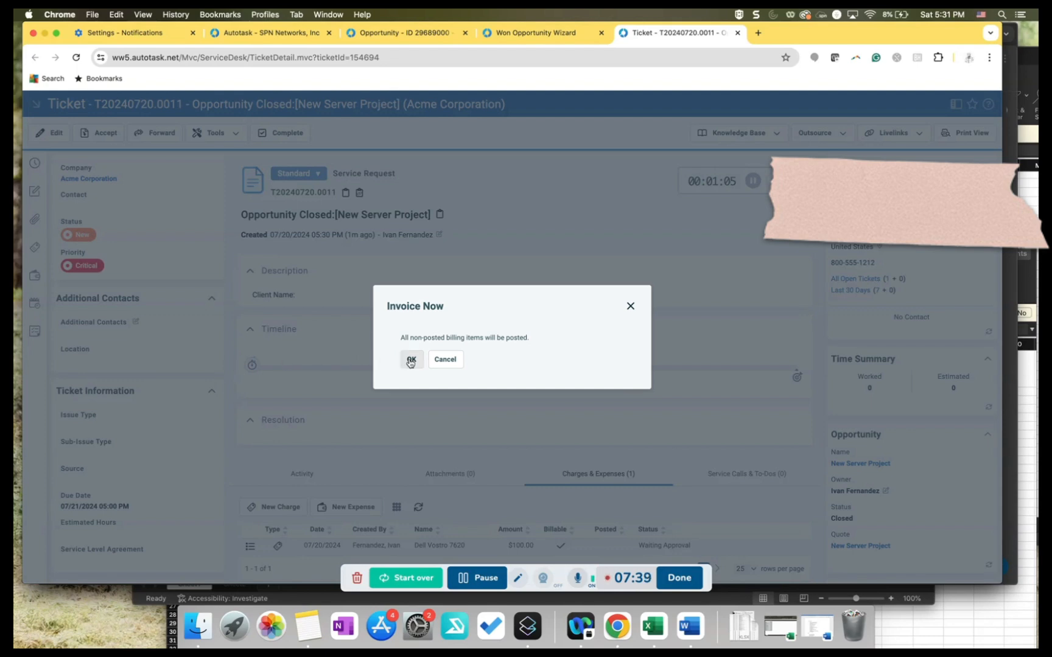
click(411, 359)
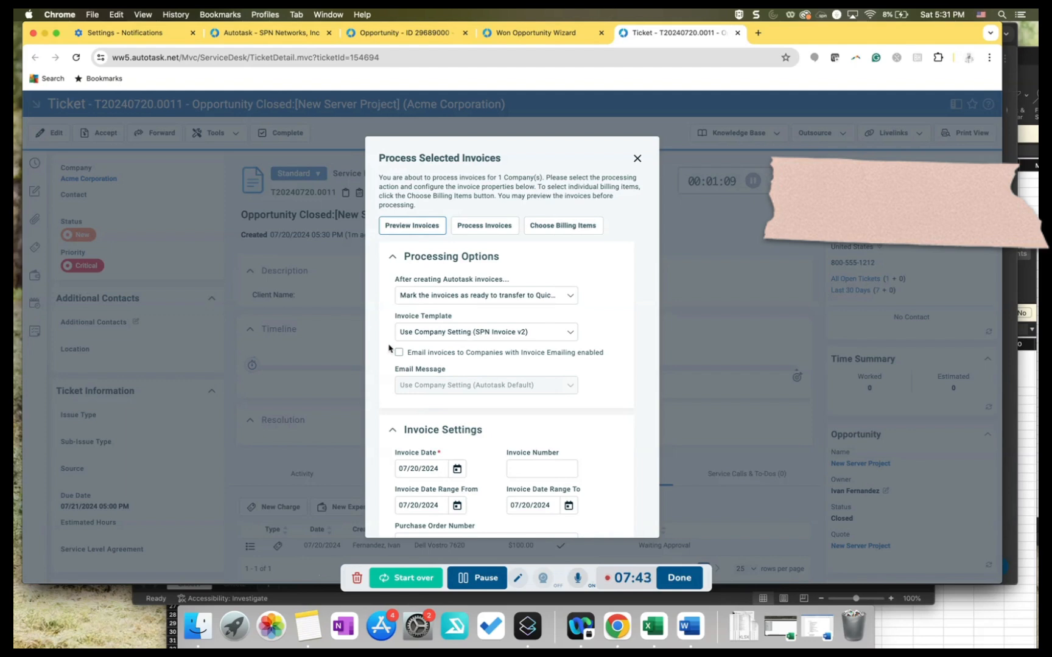
Preview Acme Corporation's invoice, and process it with the existing processing options and invoice settings
drag(487, 229, 405, 236)
click(406, 231)
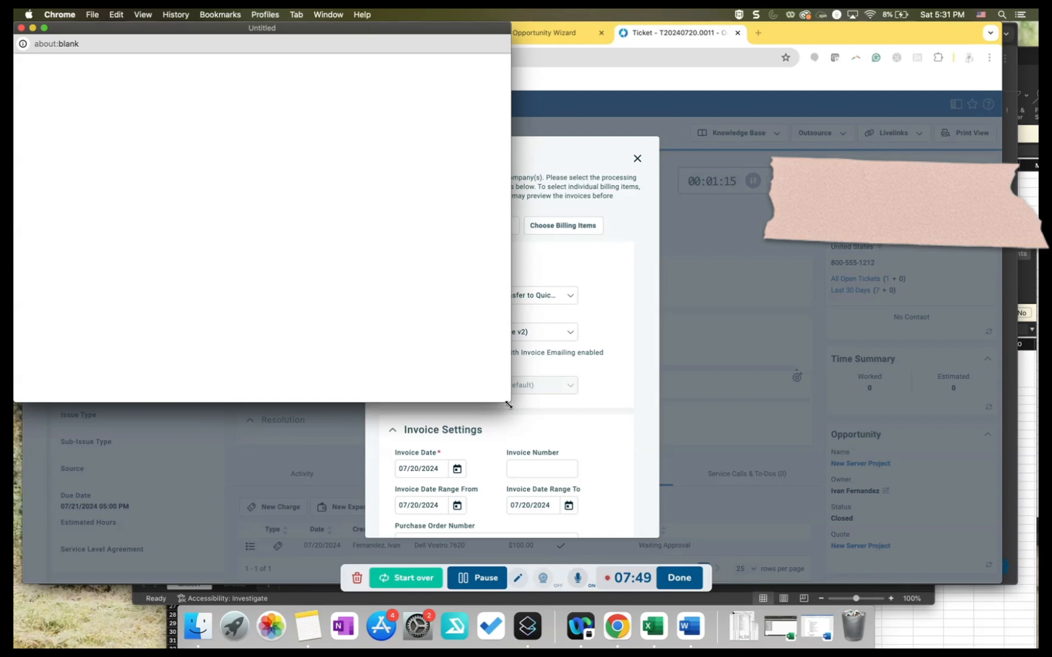
drag(508, 403, 729, 515)
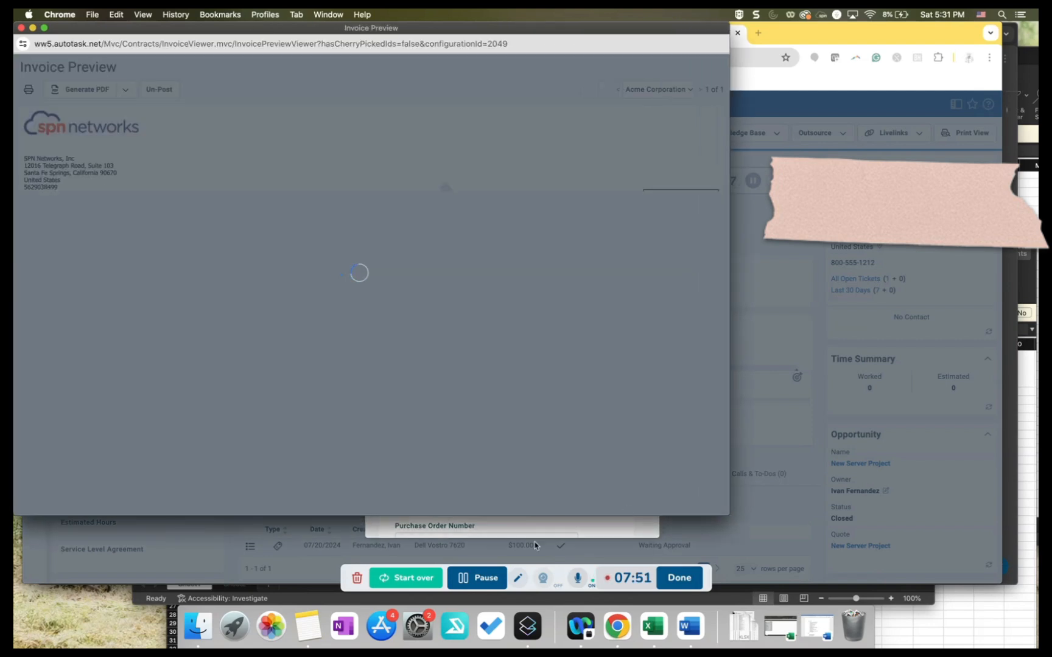
click(472, 586)
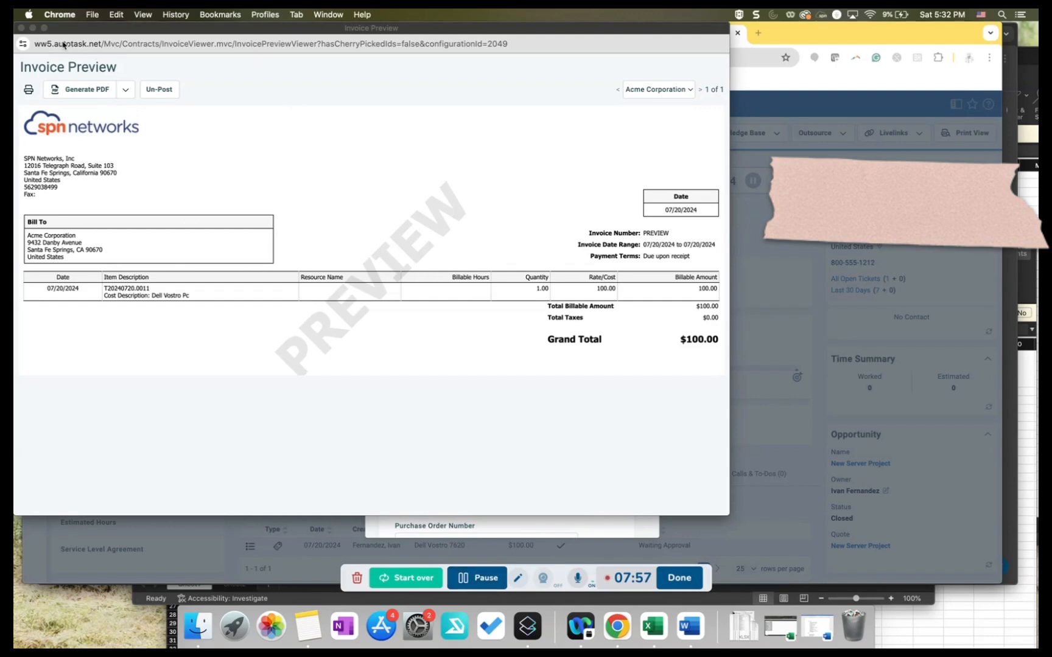
click(21, 28)
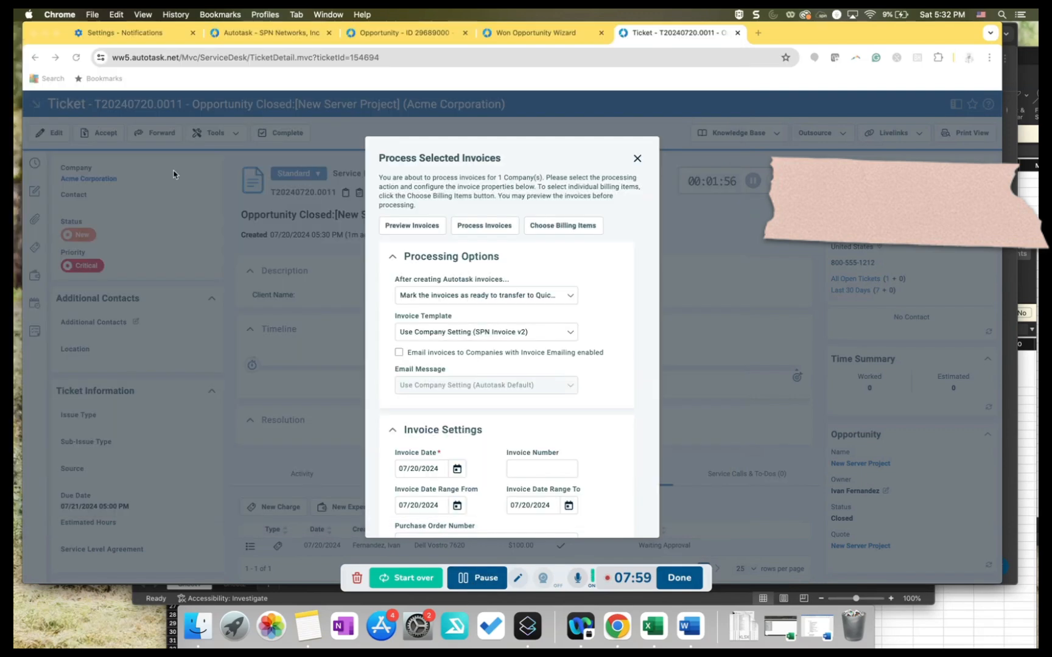
click(477, 226)
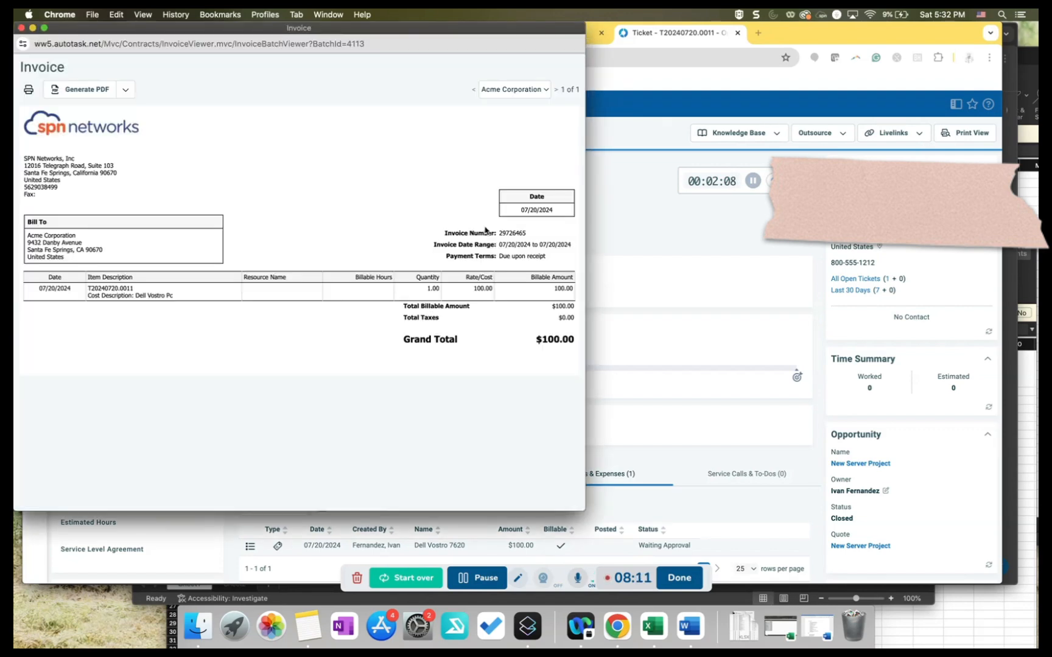
click(21, 28)
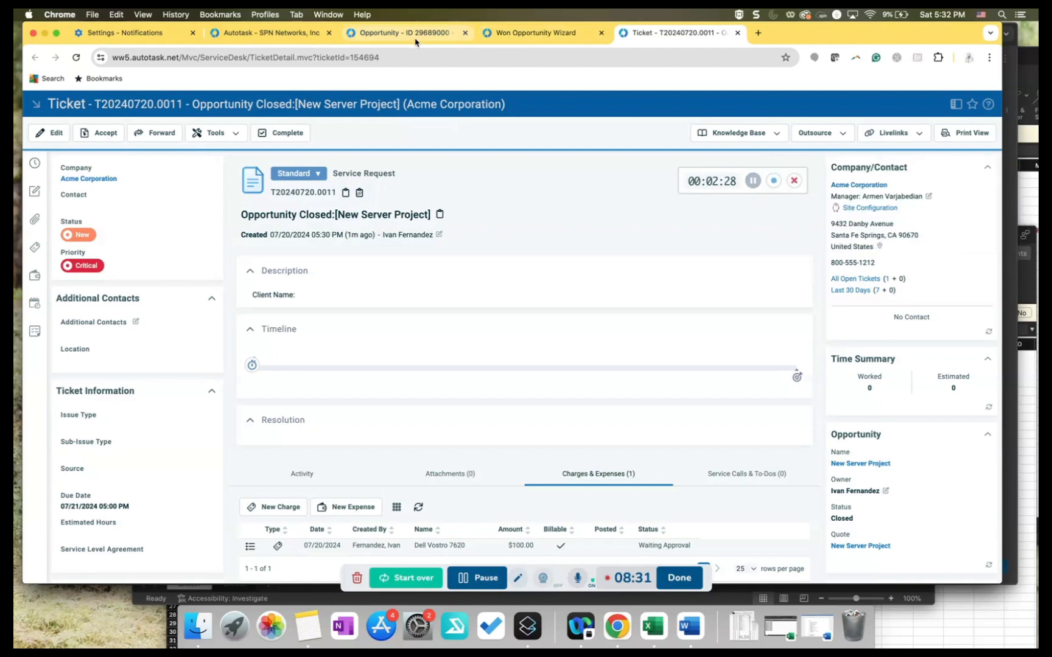
Return to the main Autotask page, reload the inventory Purchase Approvals list, and approve Acme Corporation's Dell Vostro 7620 item
click(393, 33)
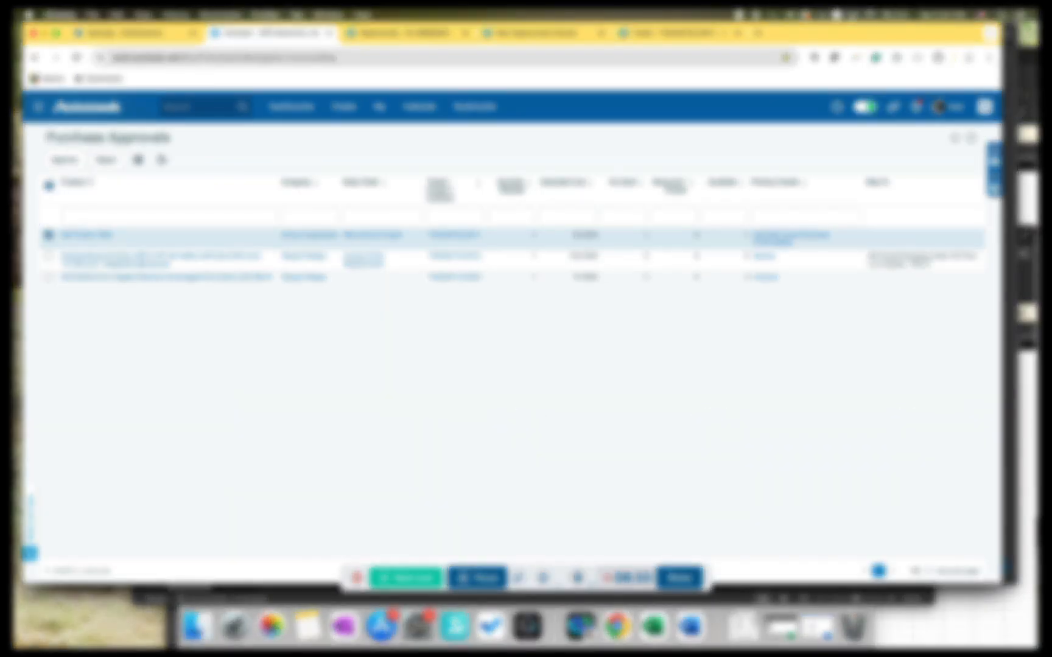
mouse_move(54, 232)
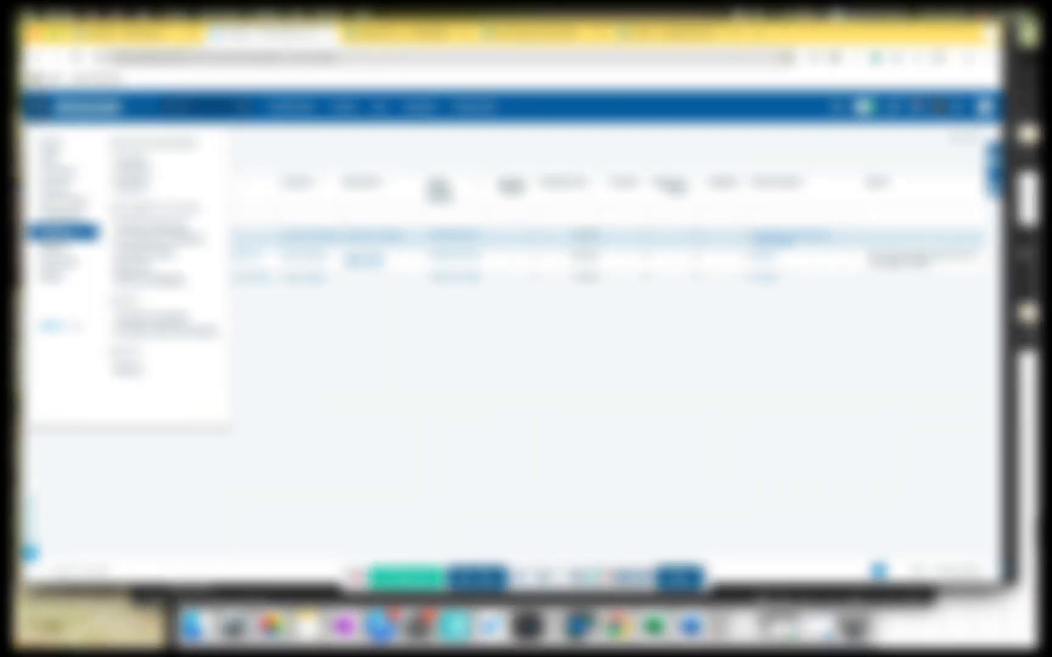
click(138, 230)
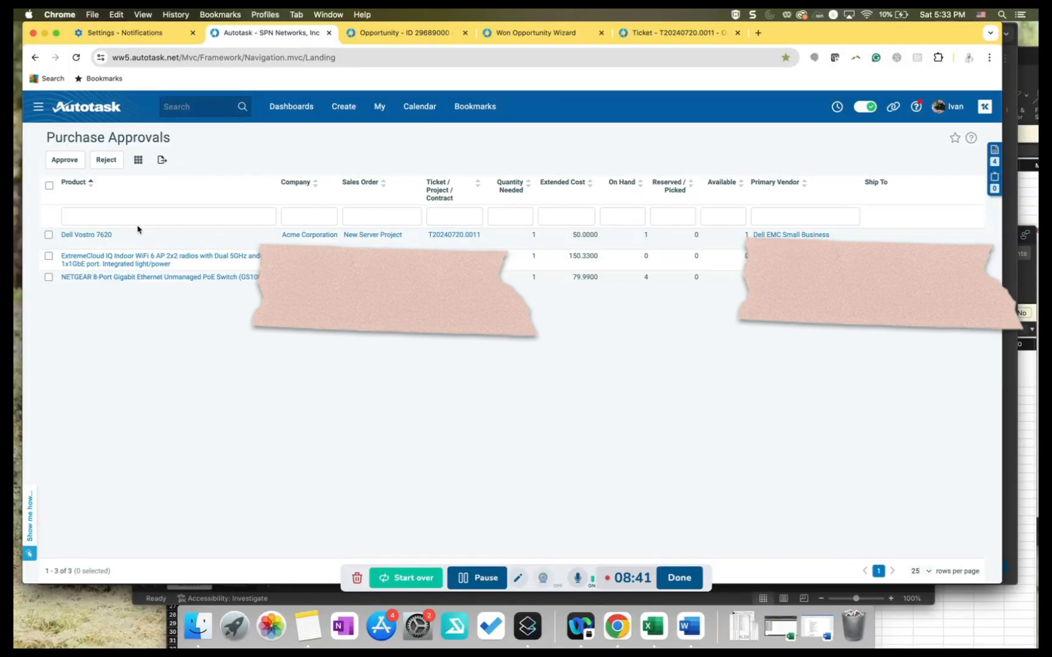
click(49, 235)
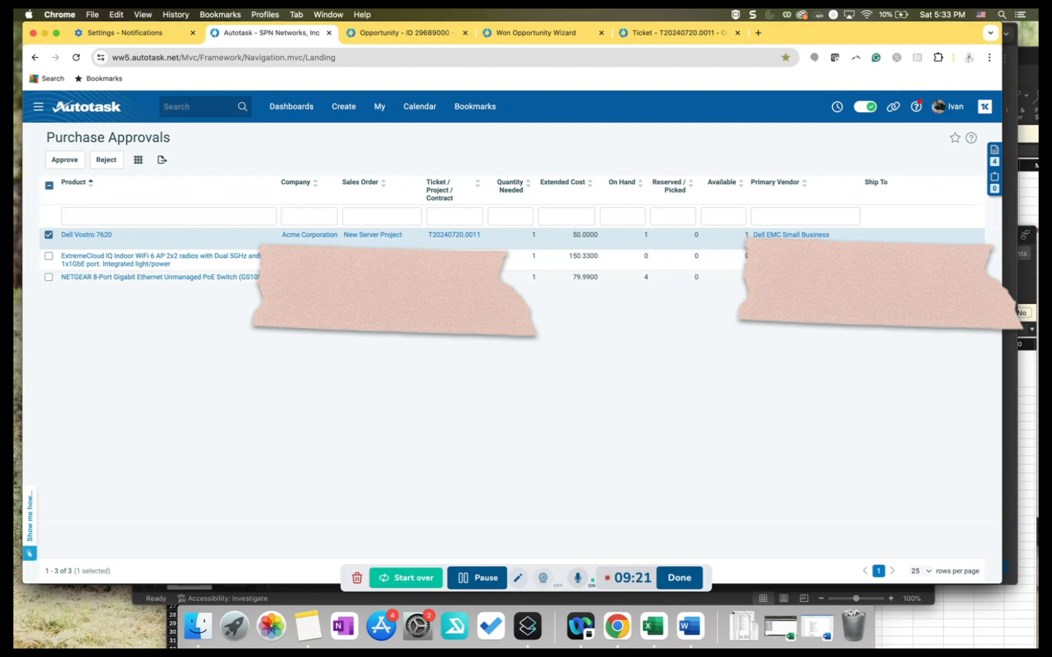
click(37, 106)
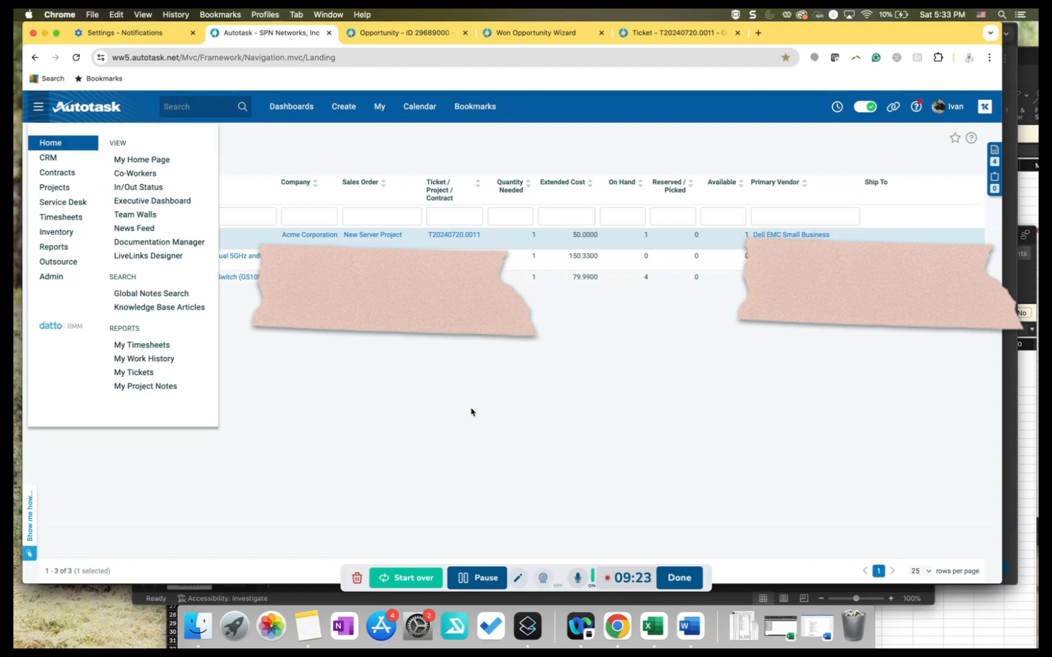
click(65, 161)
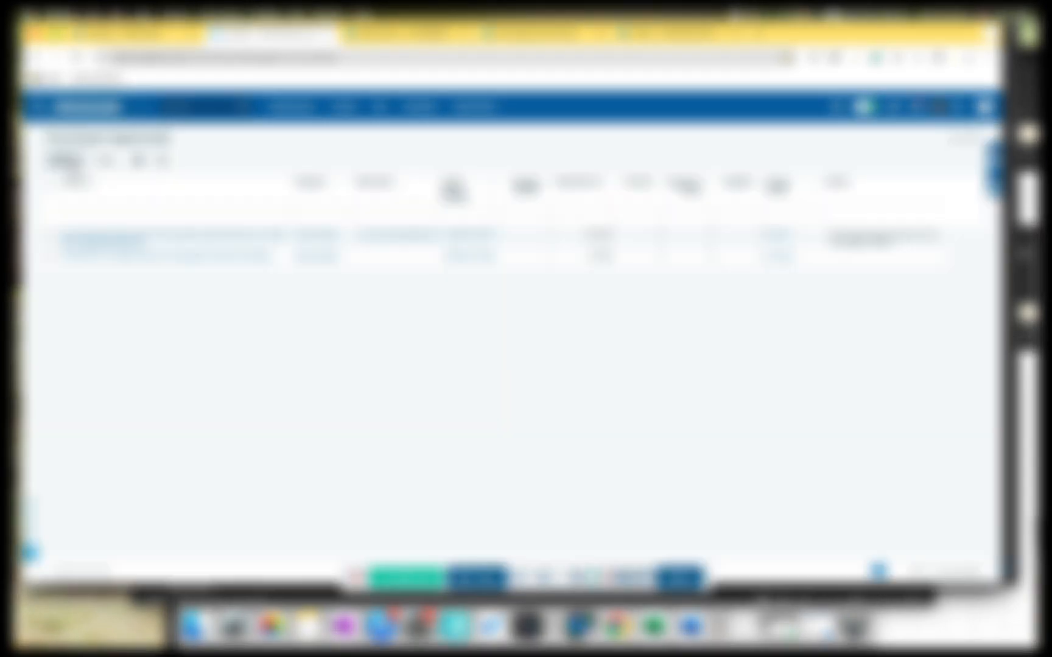
Switch to the New Server Project ticket, reload it, and check the Dell Vostro 7620 charge's status among its charges and expenses
click(38, 107)
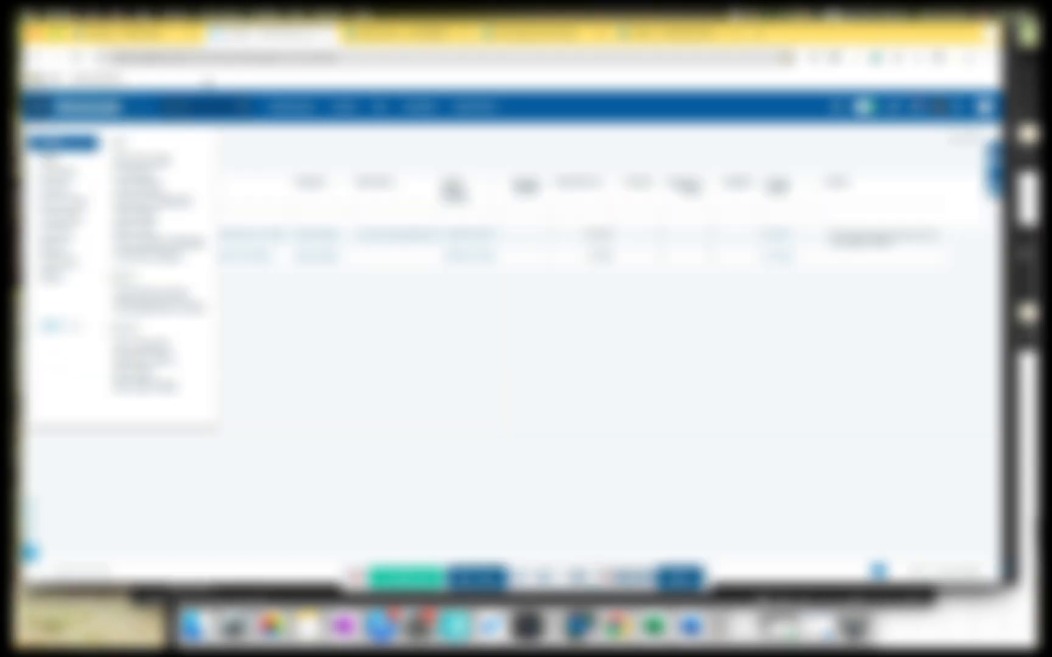
click(672, 39)
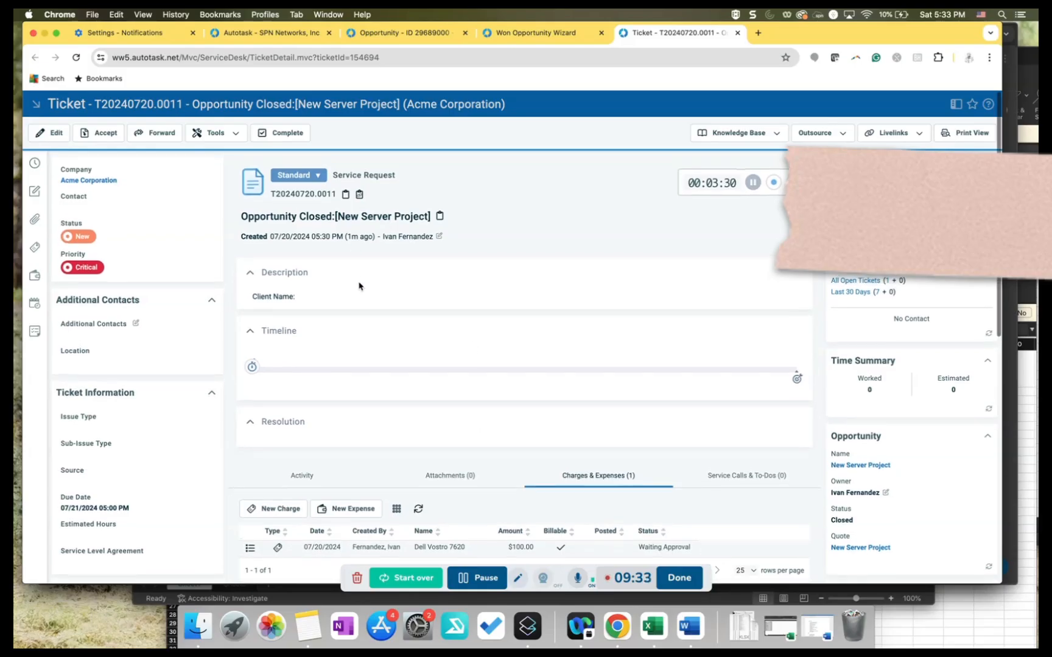
click(399, 52)
key(Return)
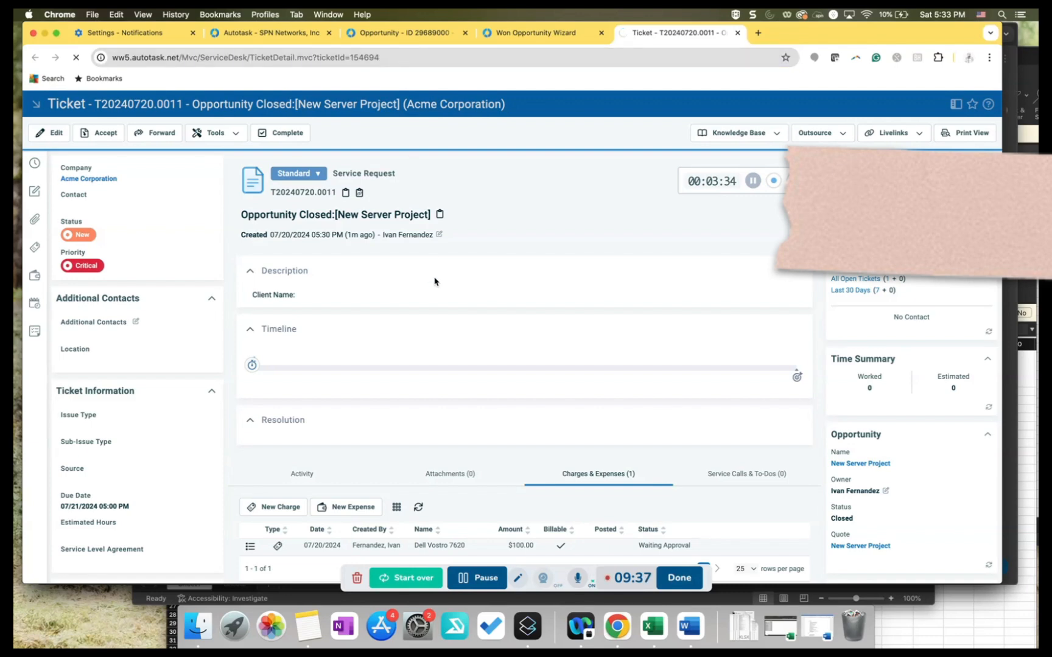
scroll(443, 358, down, 5)
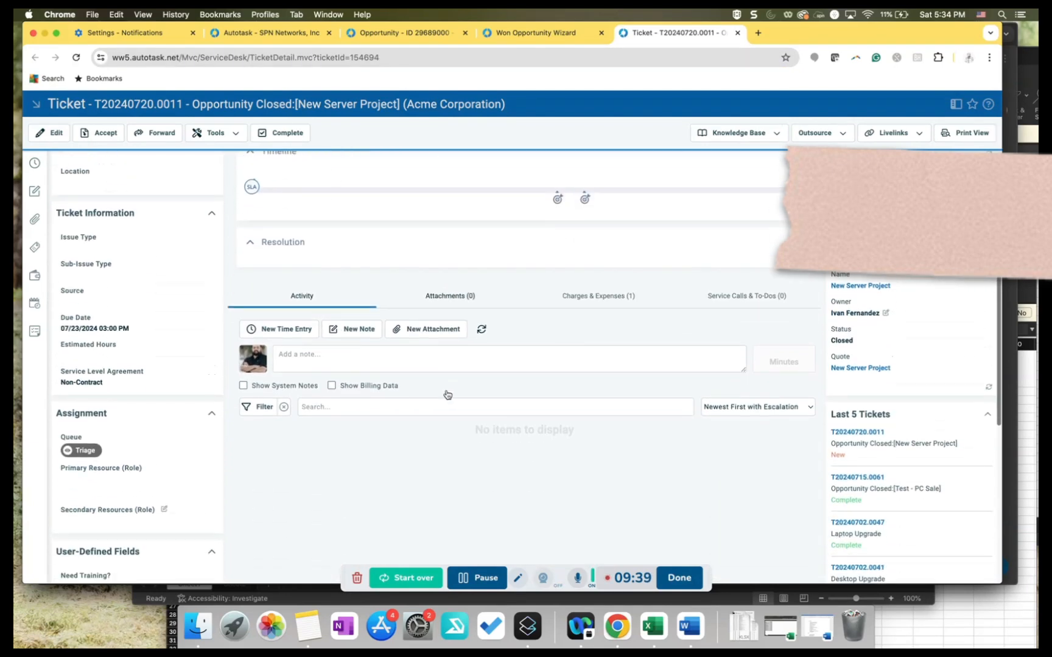
click(595, 290)
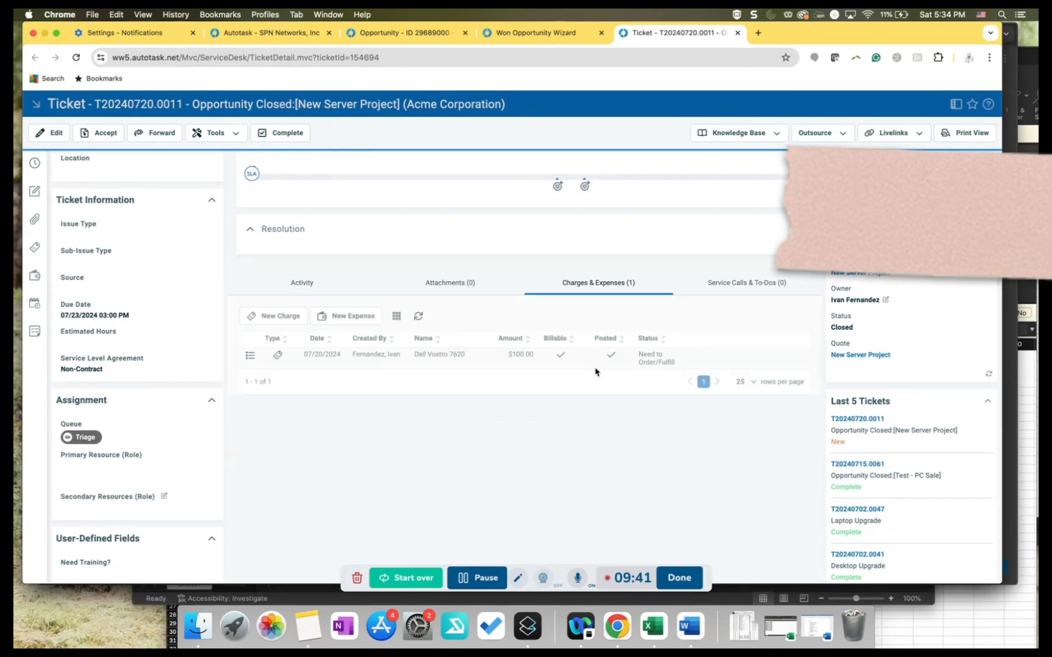
drag(641, 354, 668, 361)
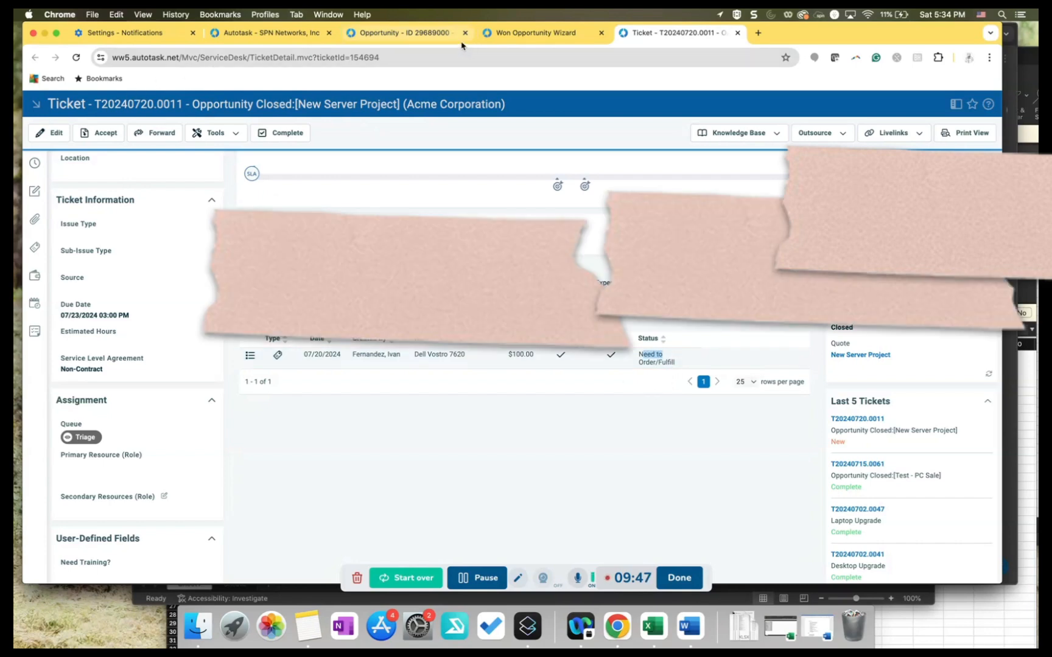
Go back to the main Autotask page, open the inventory Purchasing & Fulfillment list, and filter it by company "acme"
click(408, 38)
click(280, 37)
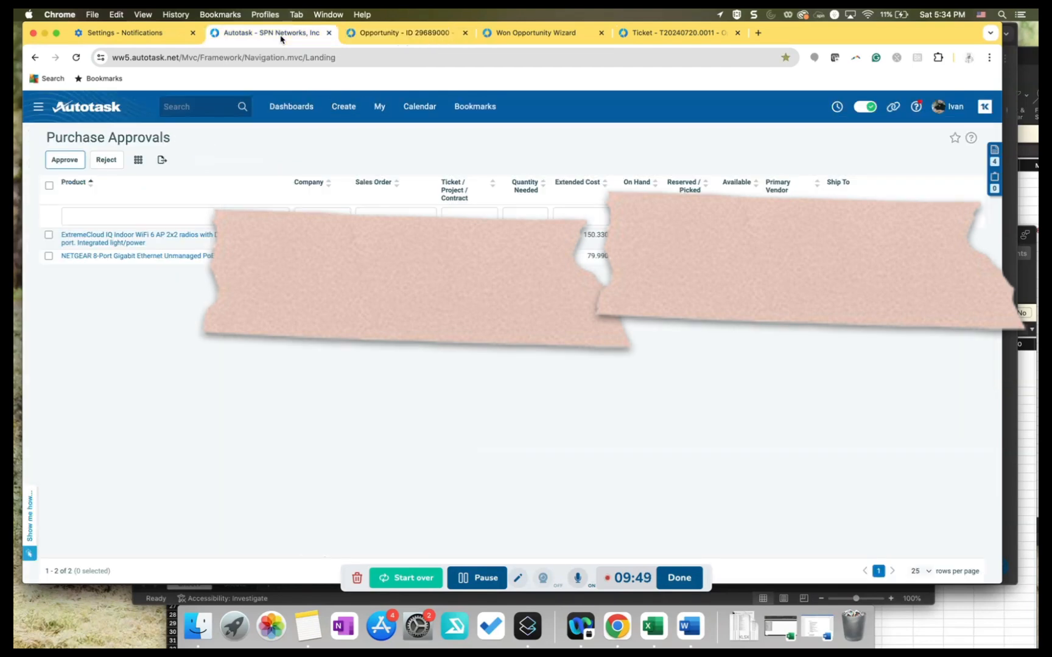
click(38, 107)
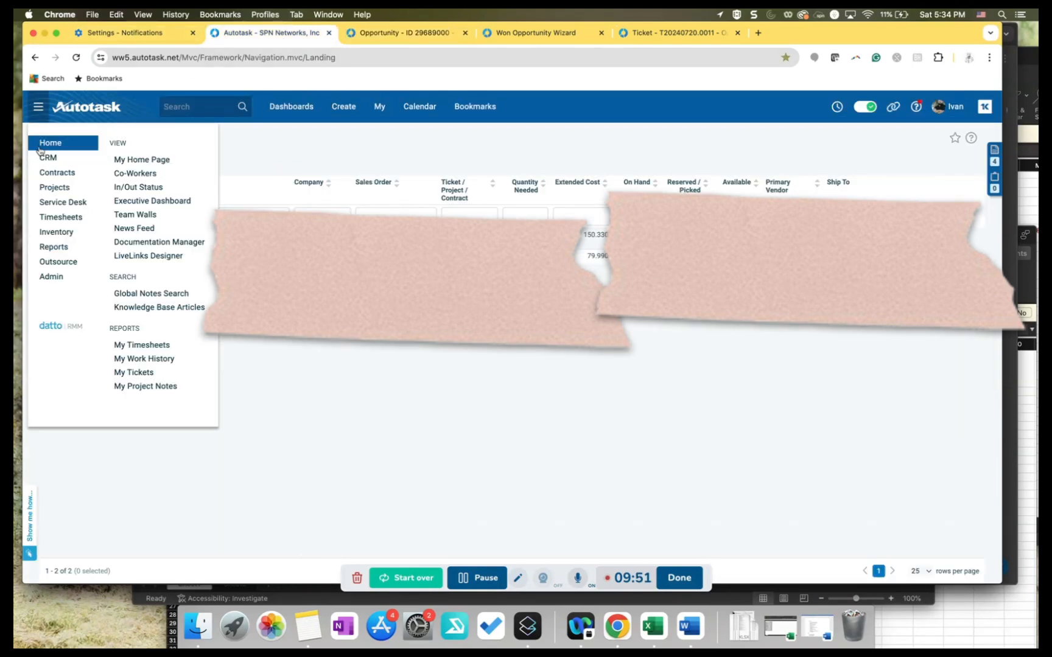
mouse_move(52, 231)
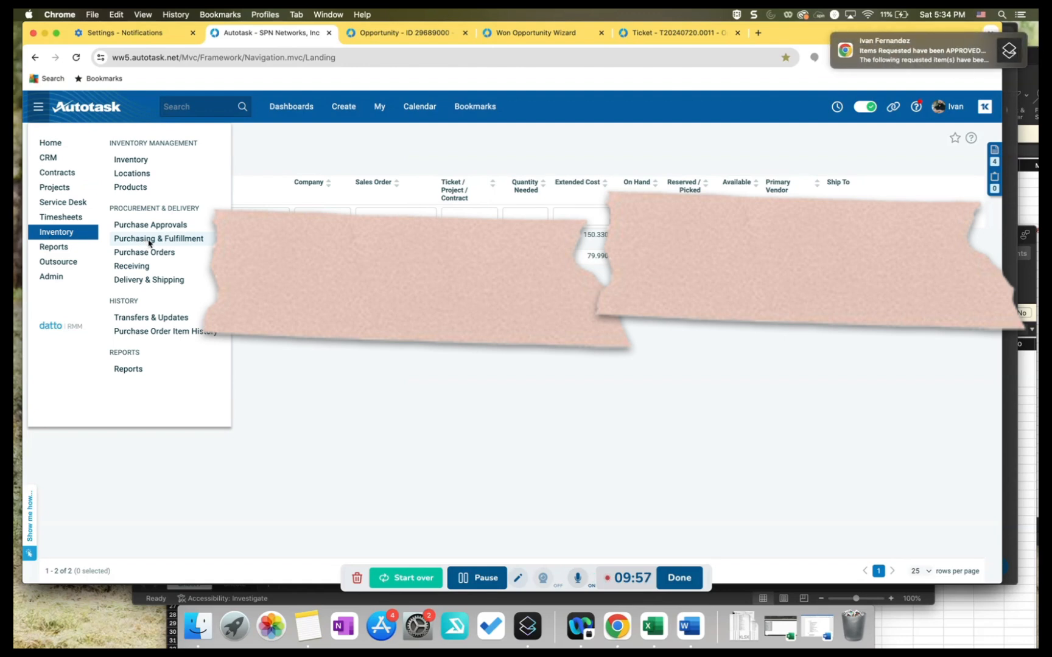
mouse_move(892, 61)
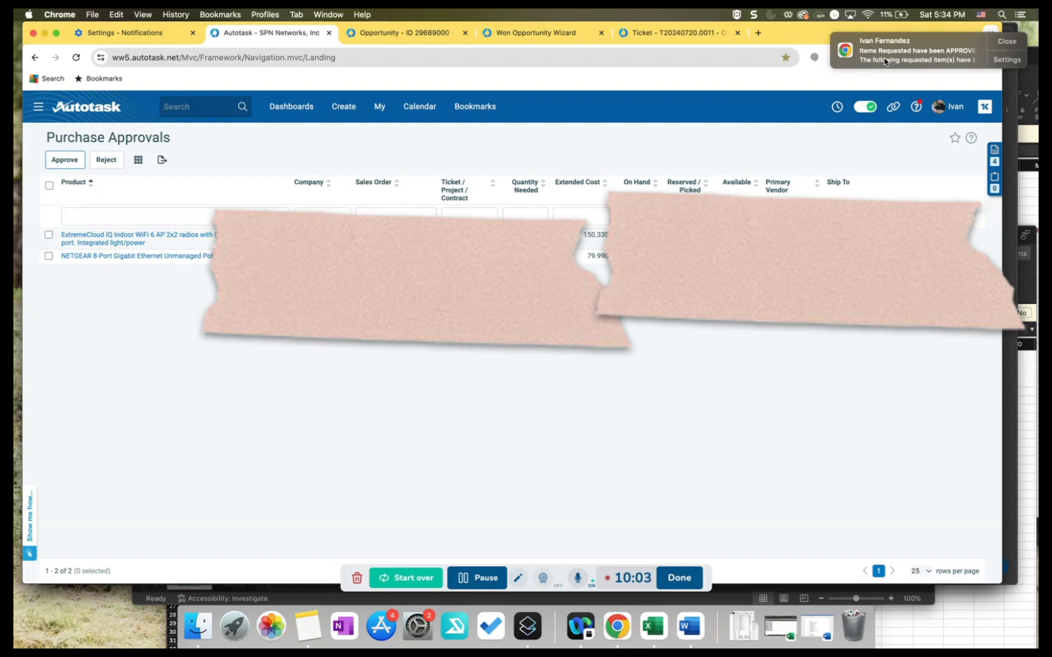
mouse_move(37, 107)
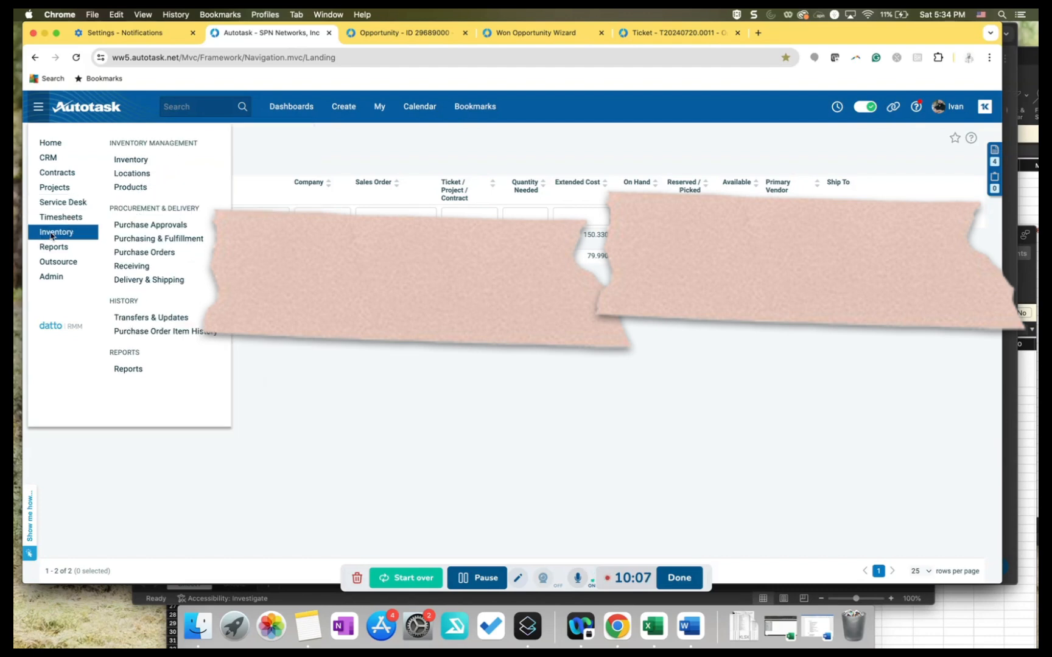
click(155, 239)
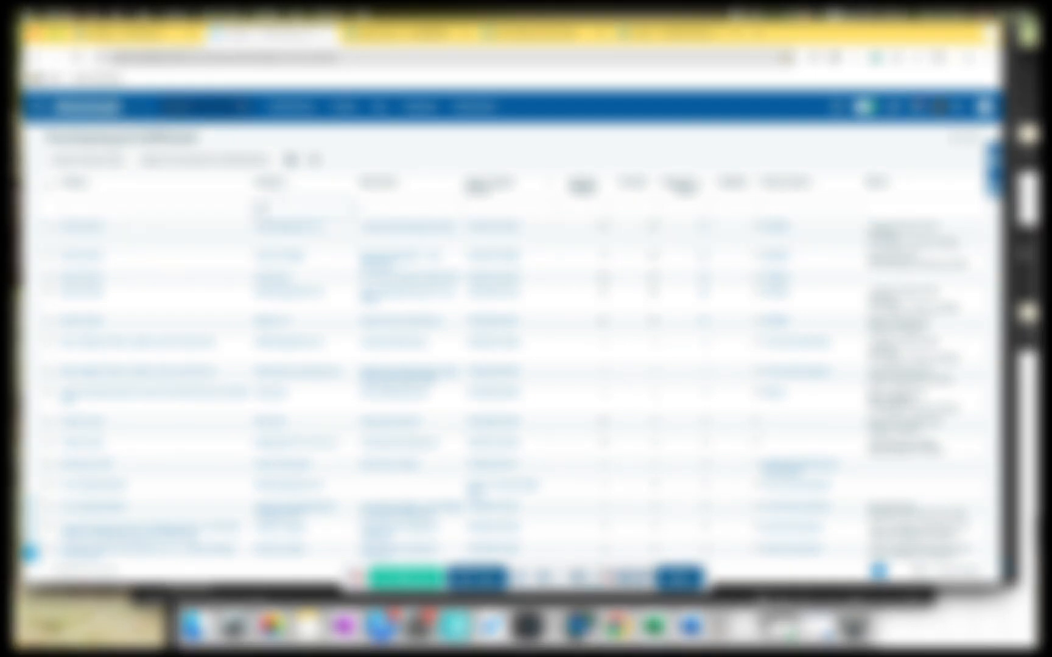
text(s)
key(BackSpace)
text(st)
key(Return)
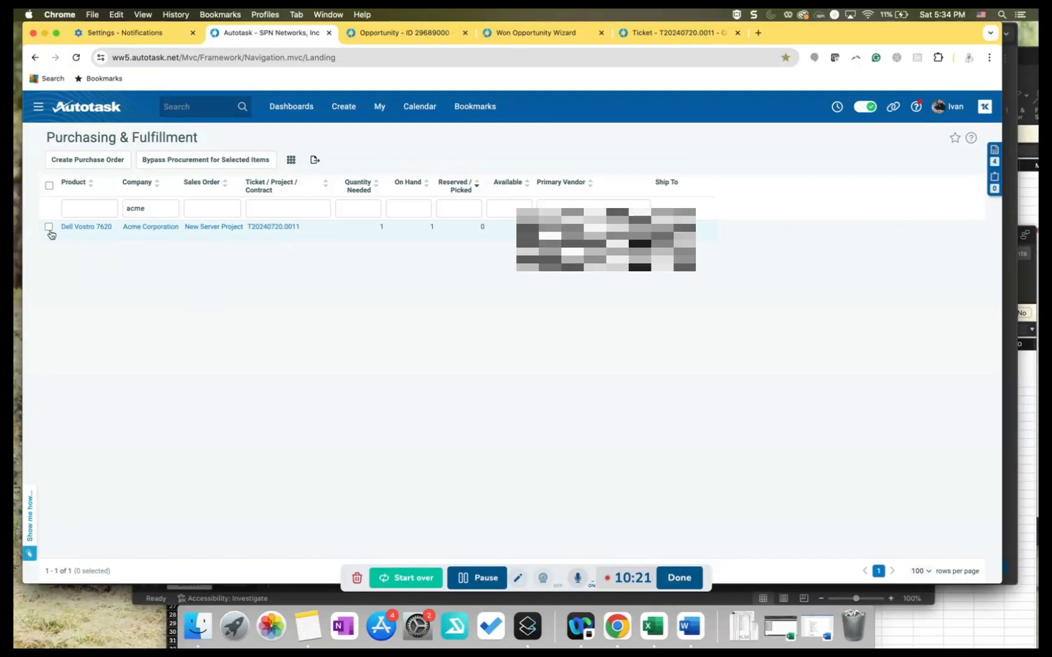
Select Acme Corporation's Dell Vostro 7620 item and start a purchase order for it with SYNNEX as the vendor
click(46, 230)
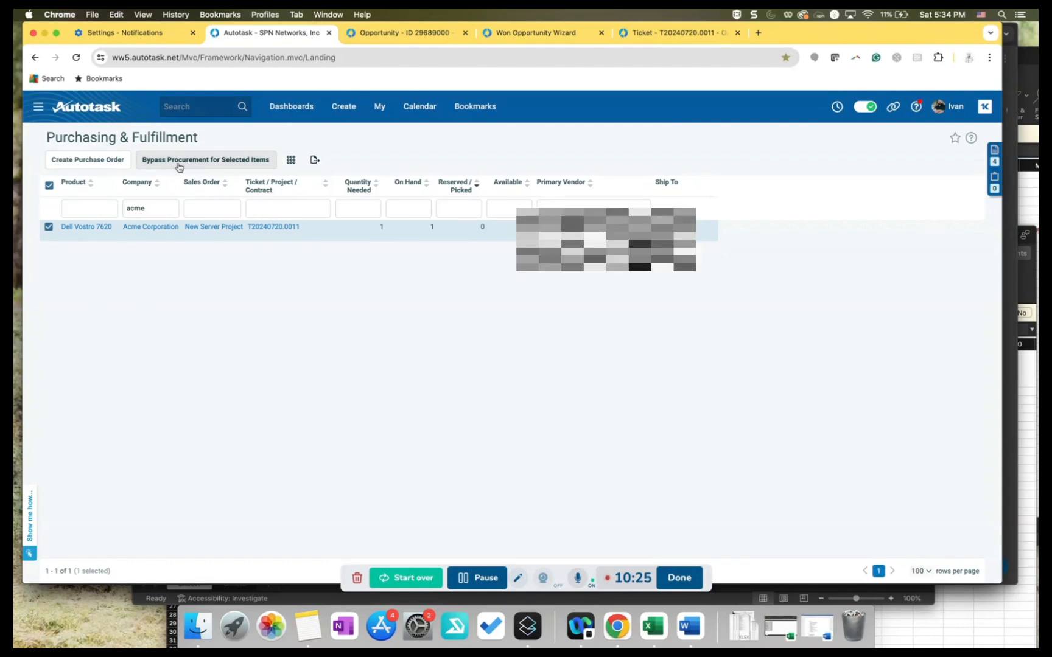
drag(178, 164, 176, 326)
click(189, 287)
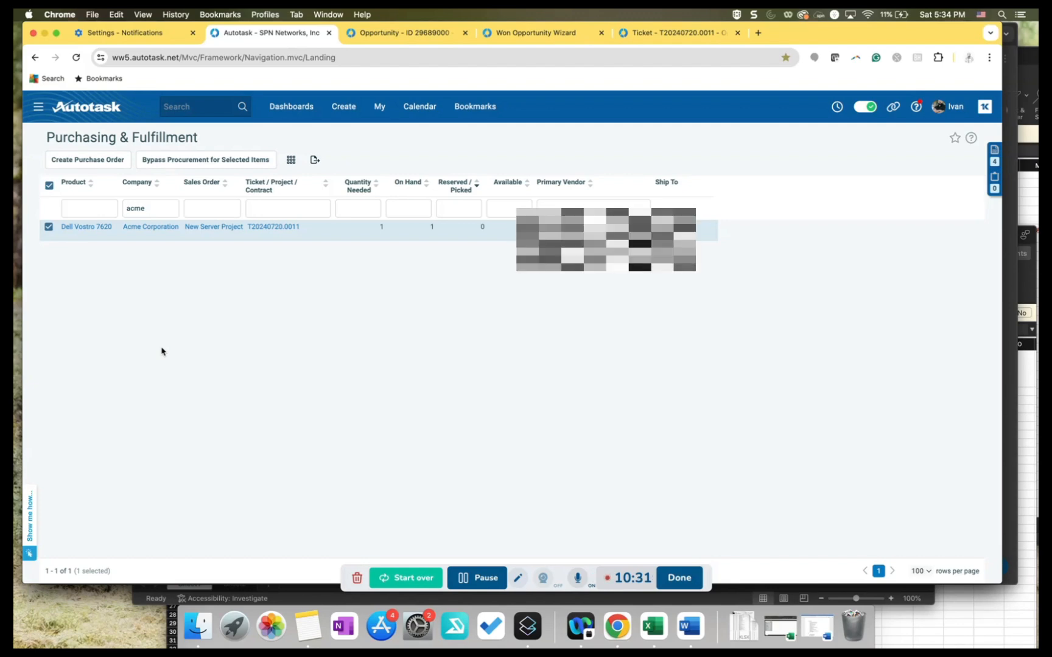
click(36, 108)
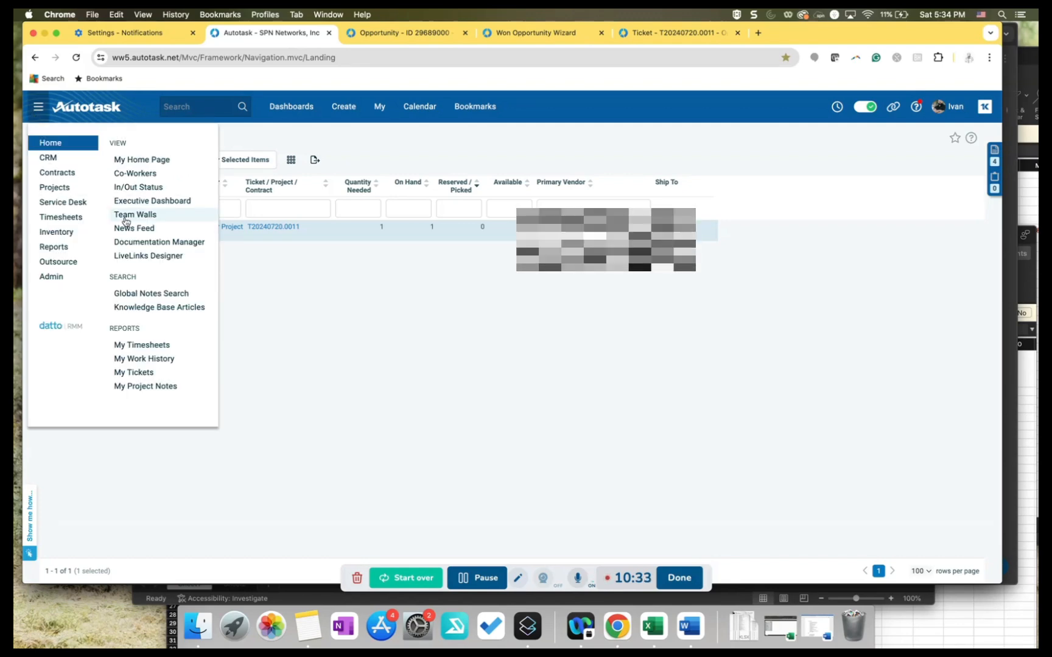
mouse_move(67, 233)
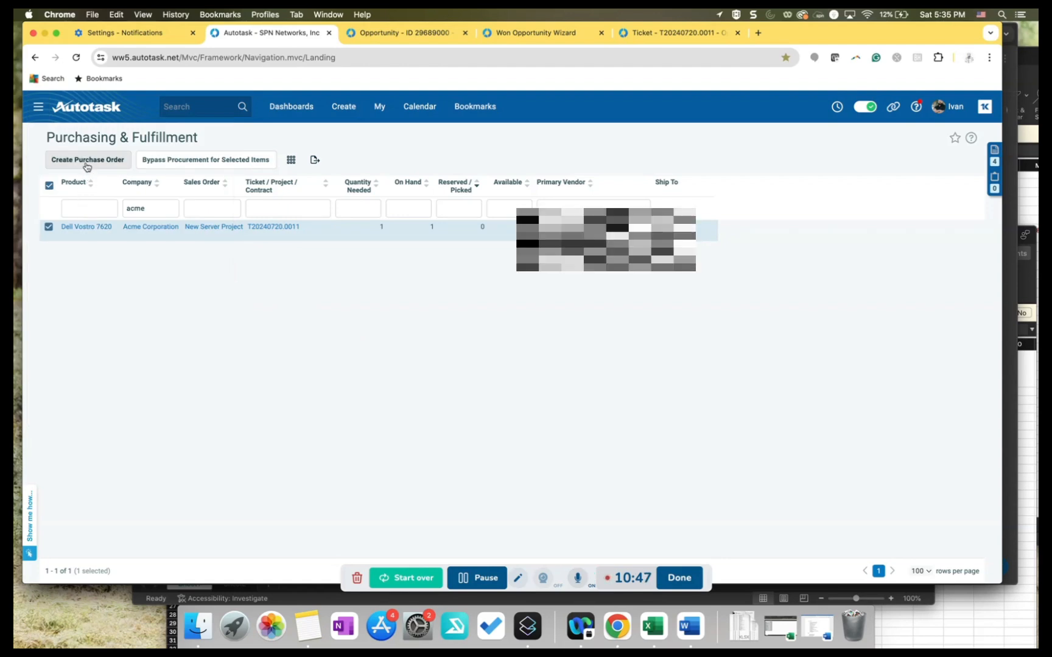
click(86, 162)
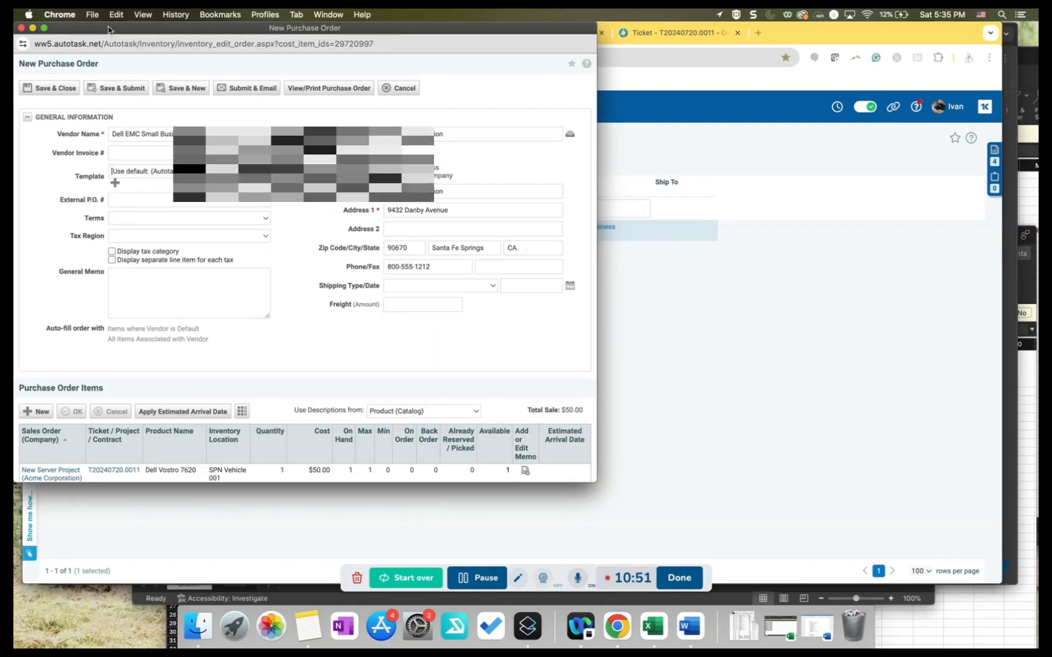
drag(109, 28, 223, 61)
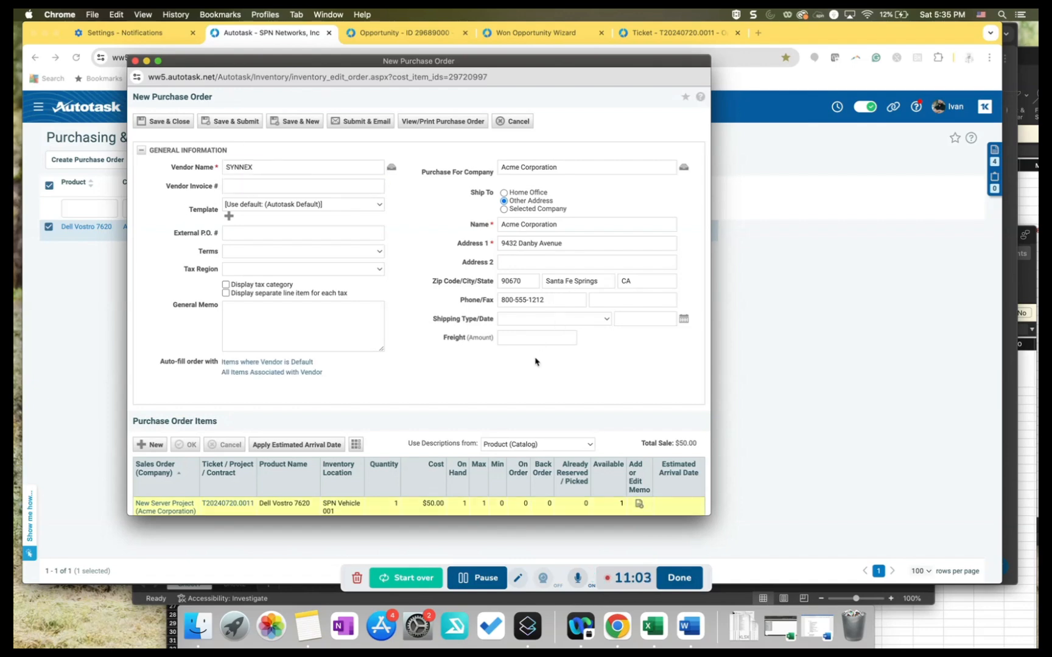
Review Acme Corporation's new SYNNEX purchase order, submit it, and continue despite the item possibly not being available from the vendor
scroll(535, 361, down, 2)
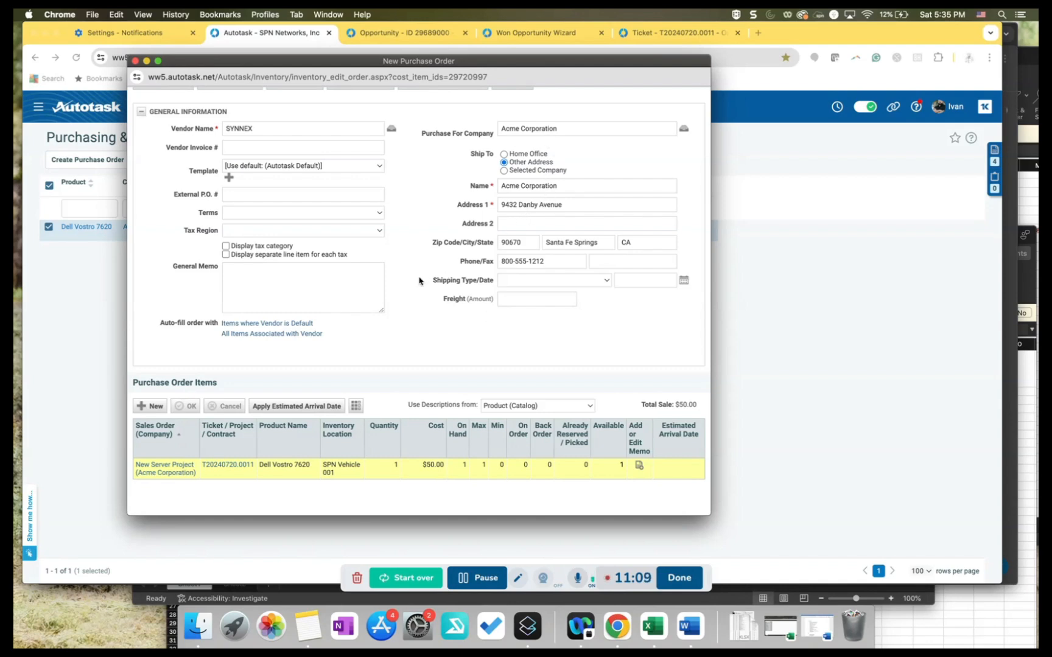
scroll(230, 210, up, 2)
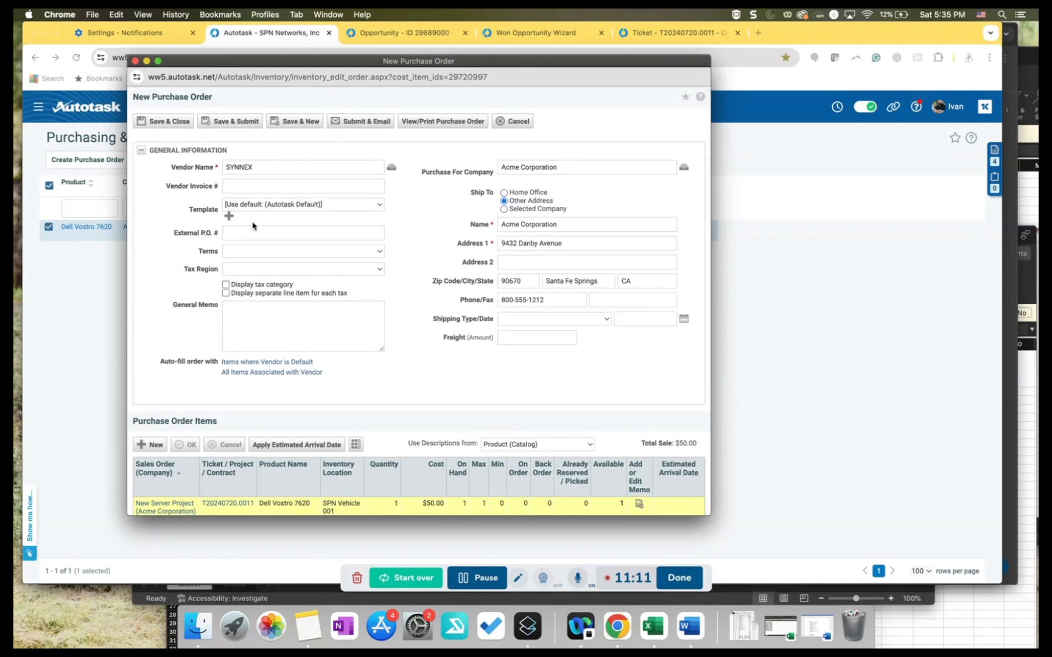
click(250, 184)
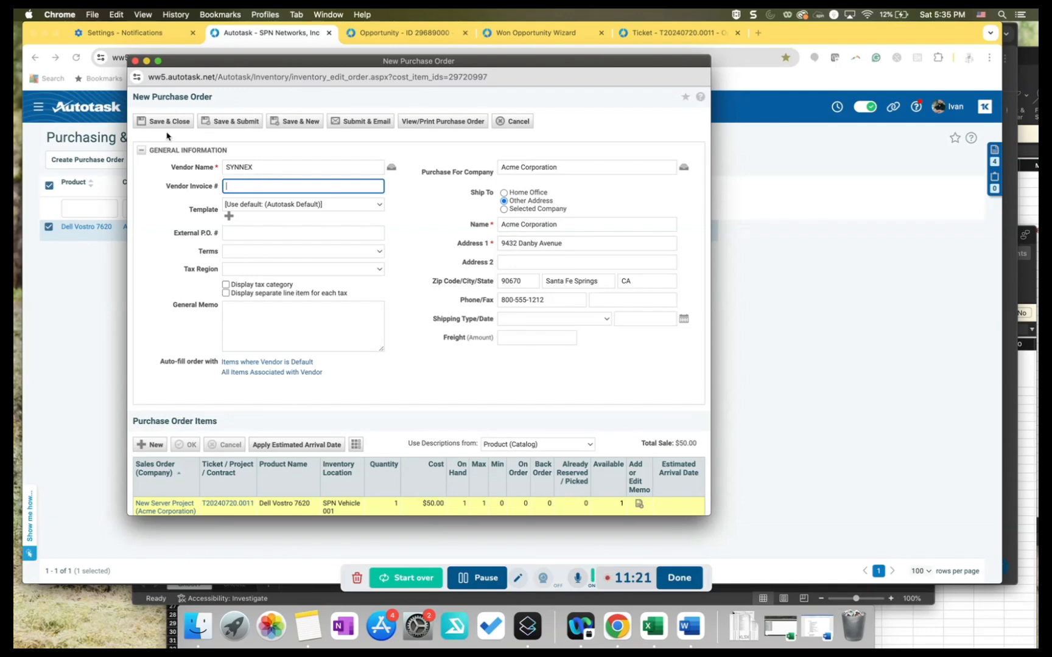
click(231, 123)
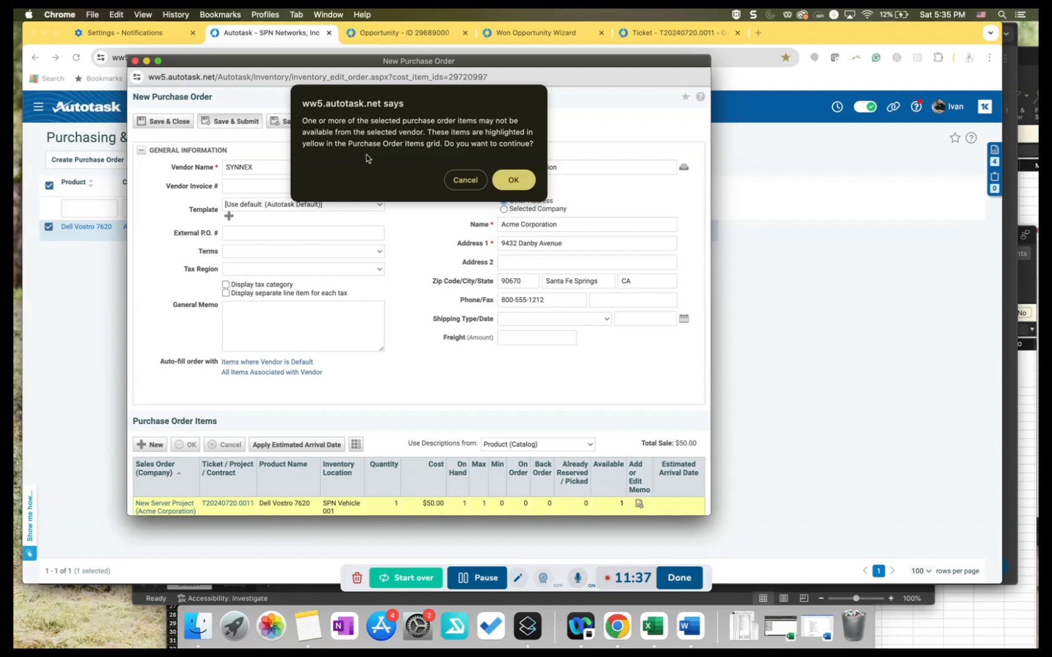
click(519, 187)
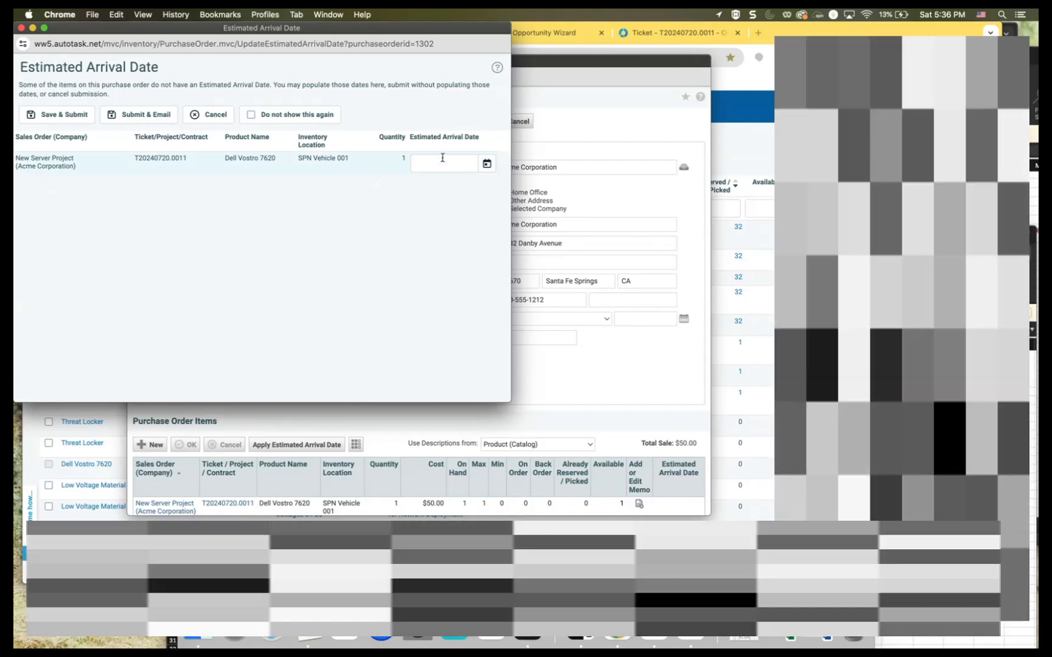
Set the Dell Vostro 7620's estimated arrival date to 07/26/2024, then save and submit the purchase order
click(443, 159)
click(487, 163)
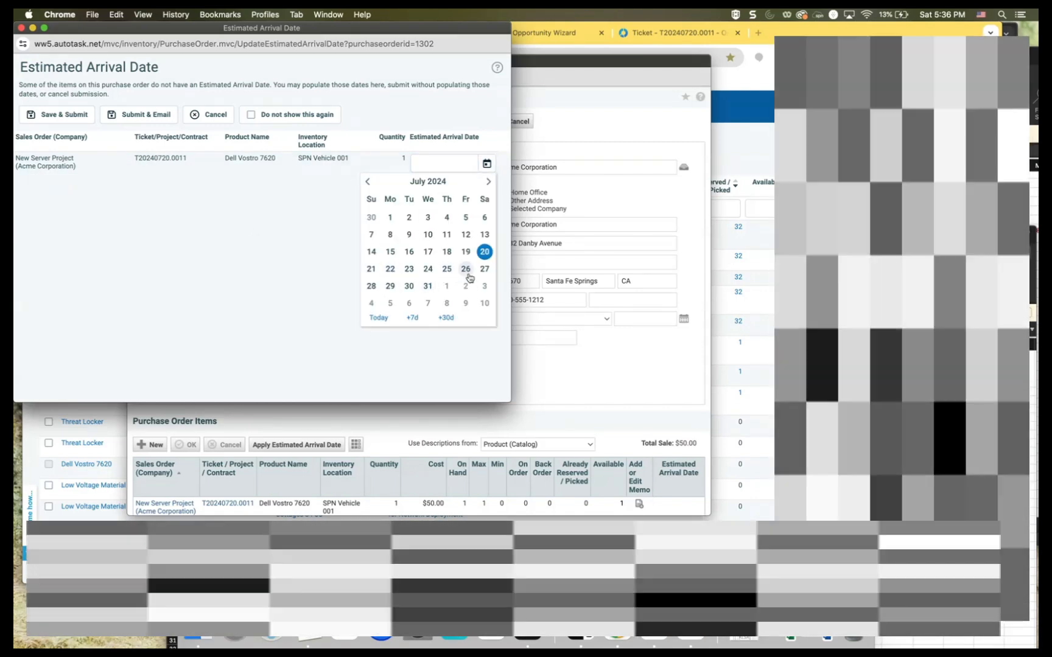
click(466, 272)
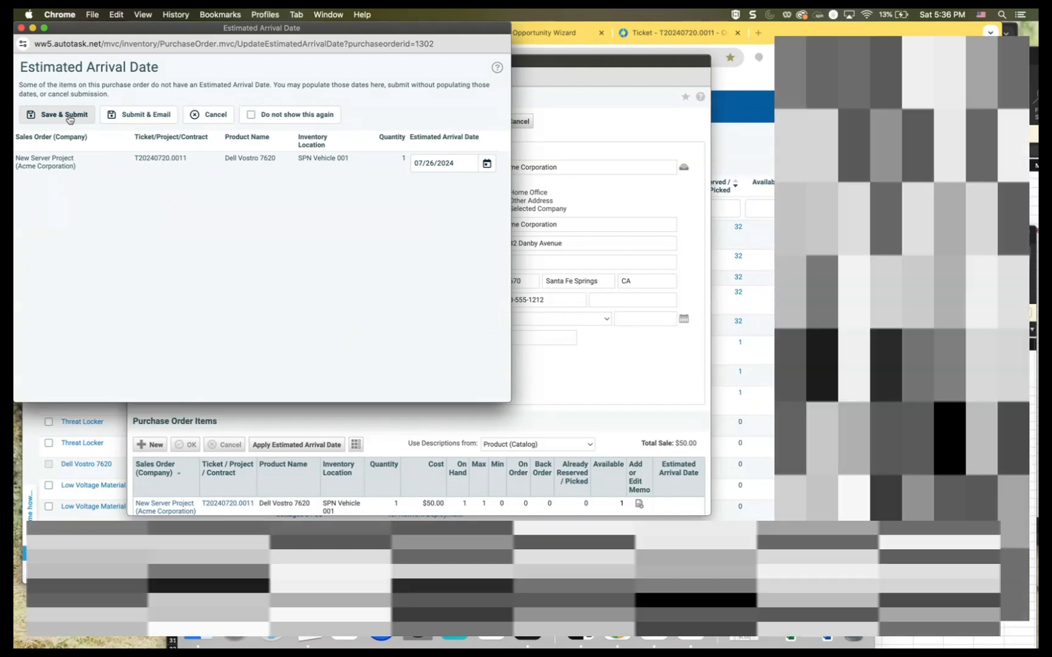
click(66, 115)
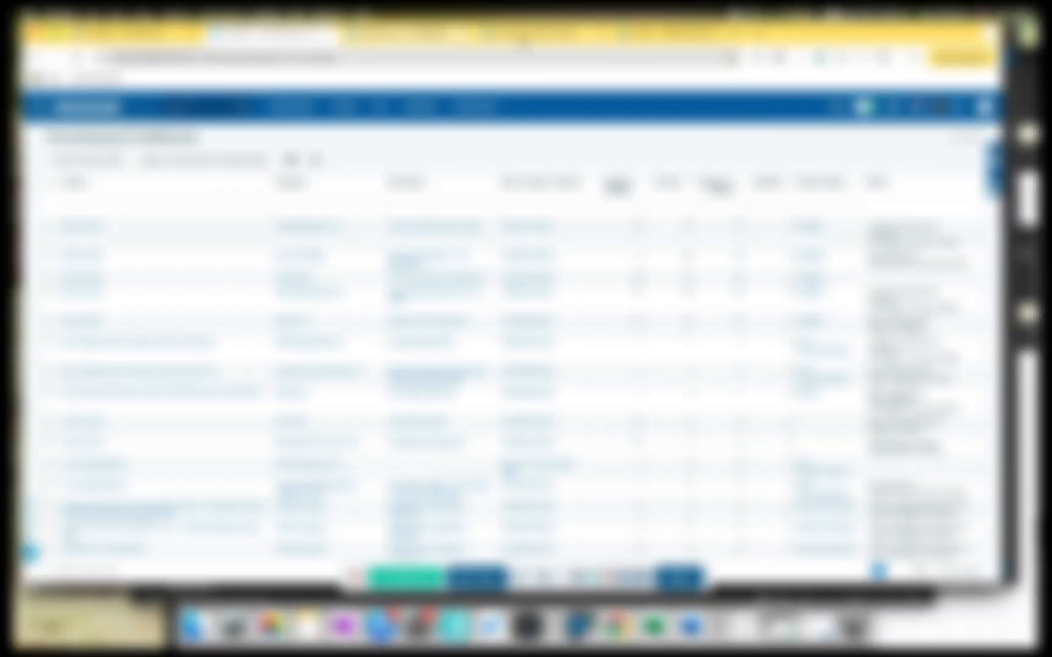
Switch to the New Server Project ticket, reload it, and check the Dell Vostro 7620's order status under its charges and expenses
click(549, 39)
click(403, 39)
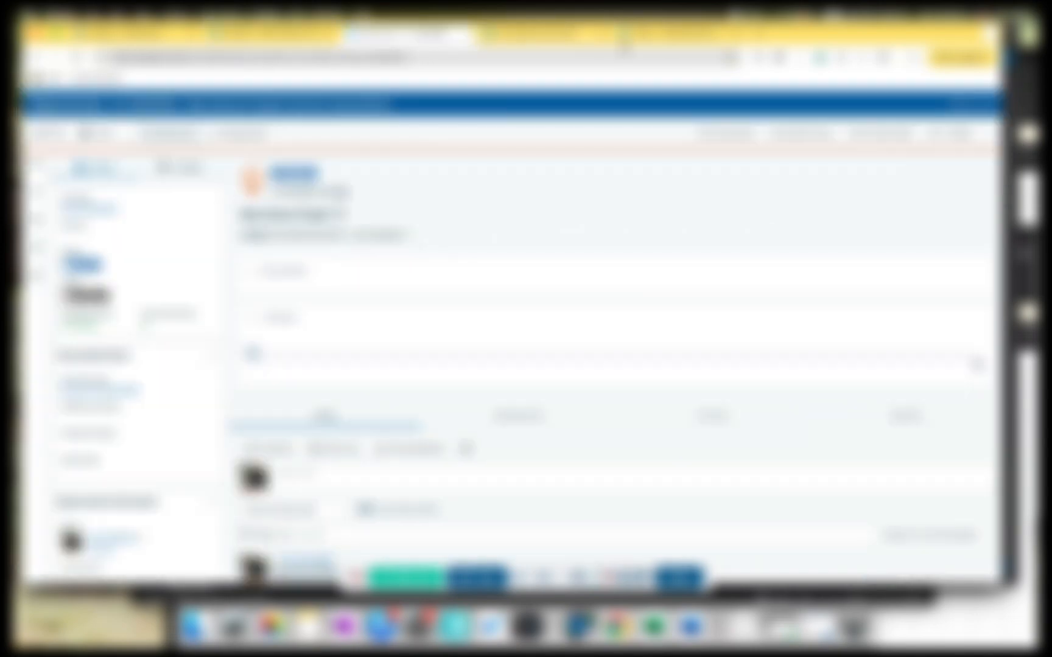
click(682, 40)
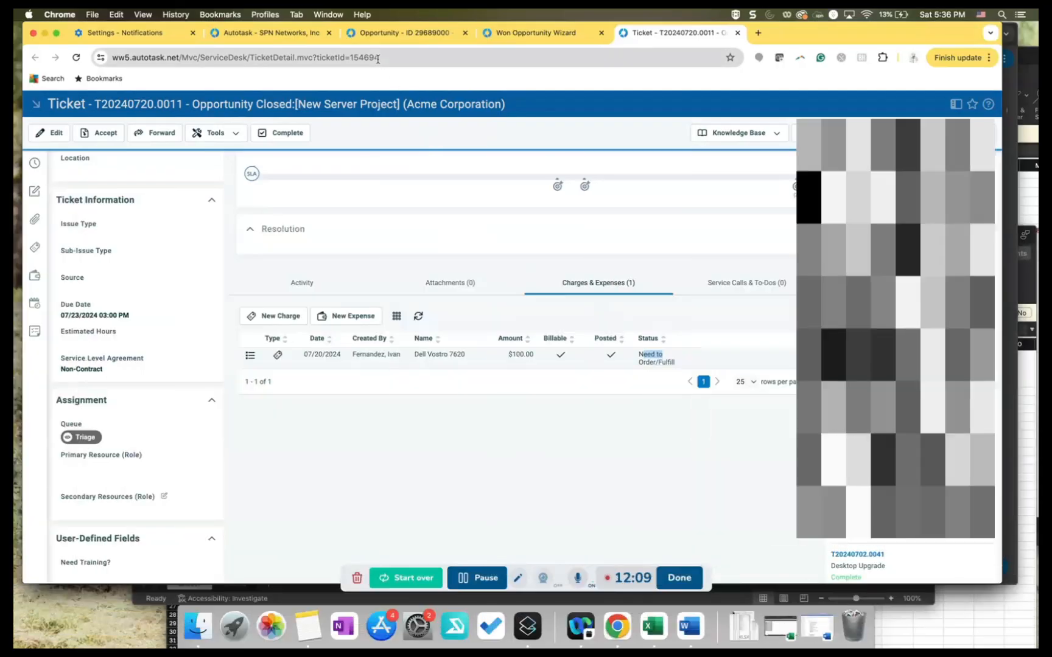
click(376, 57)
key(Return)
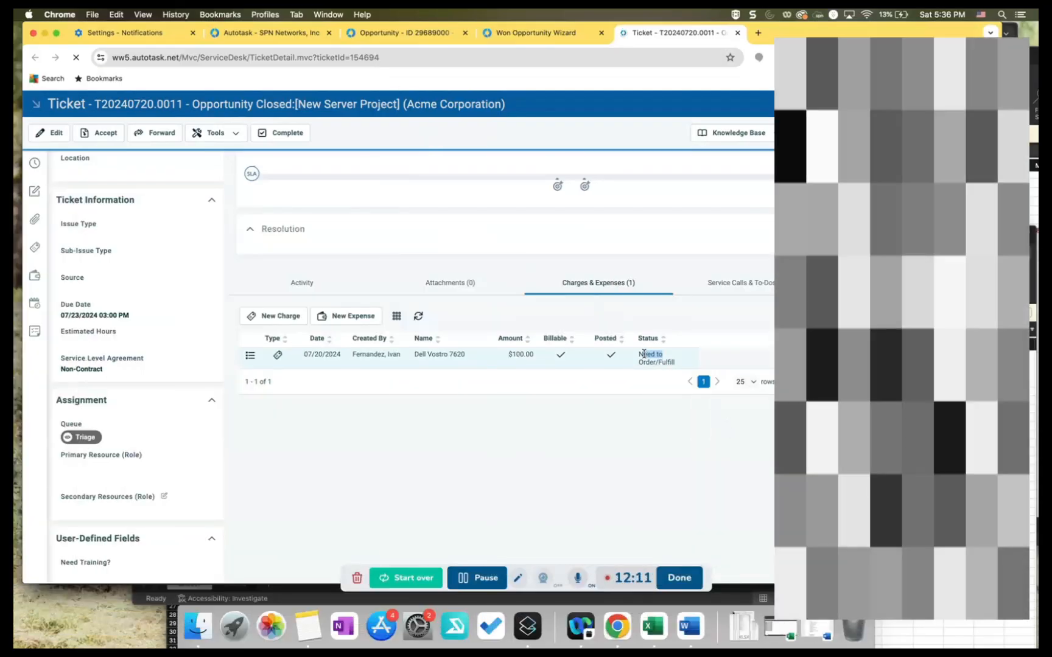
click(589, 473)
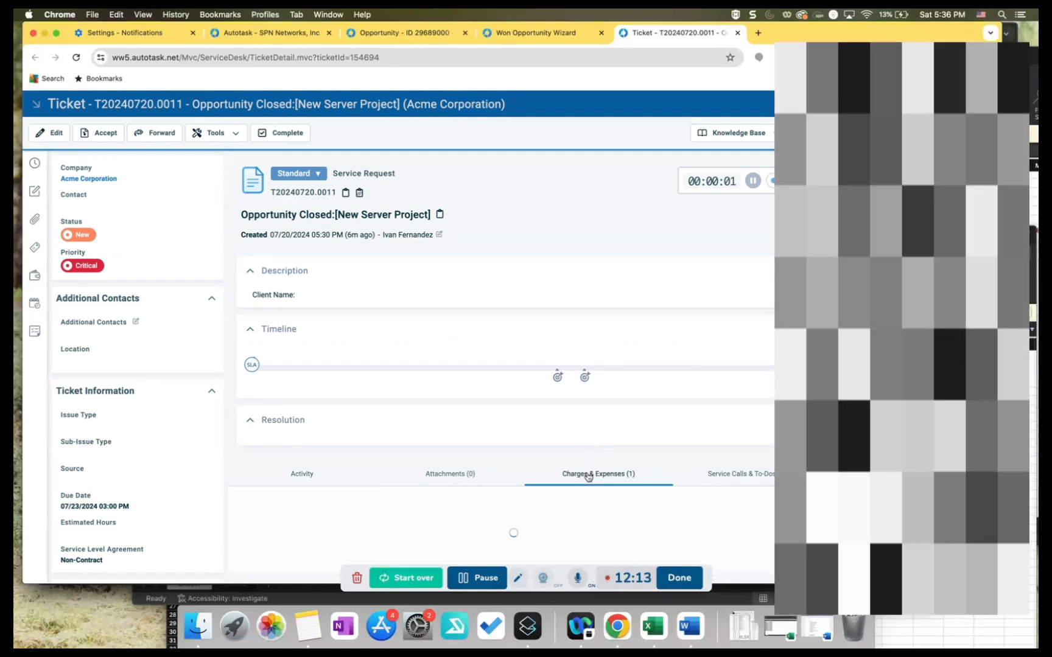
scroll(588, 474, down, 2)
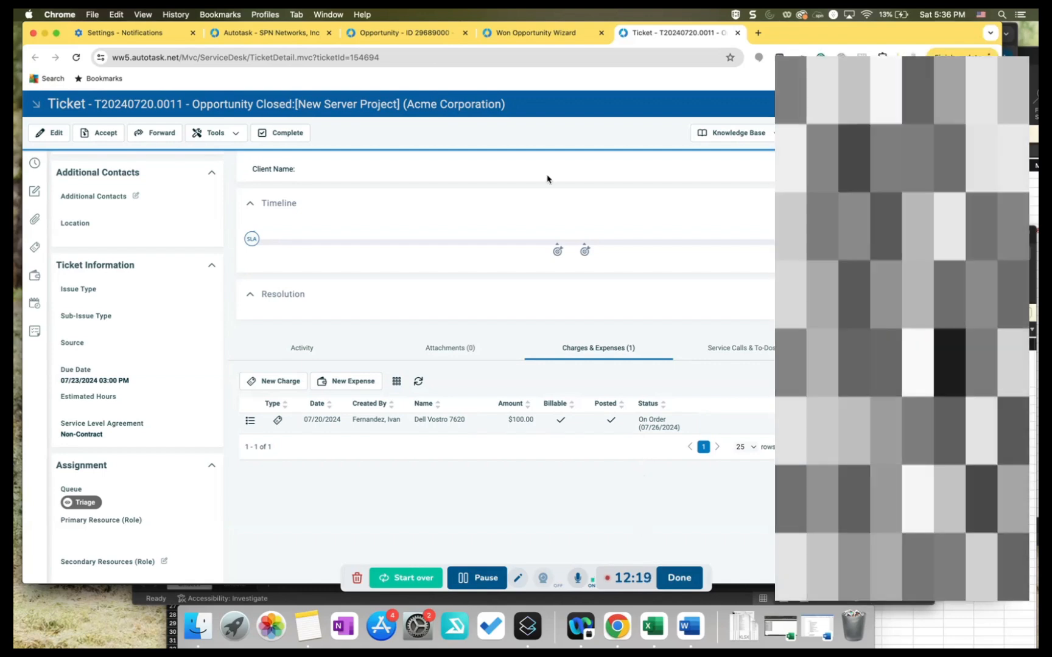
Return to the main Autotask page and open the inventory Purchase Orders search
click(515, 35)
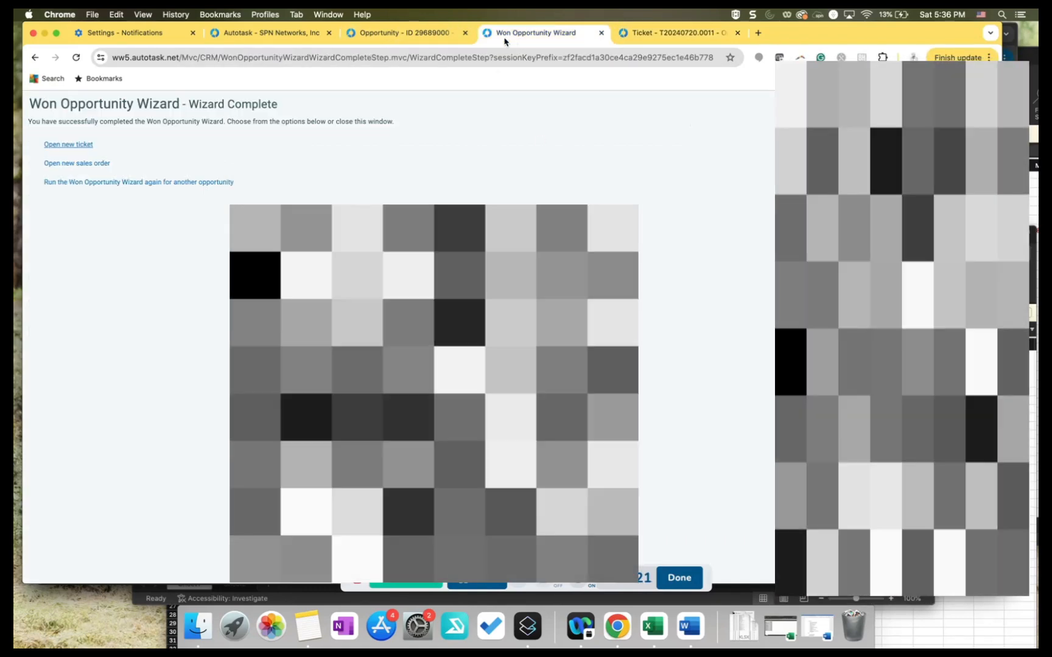
click(399, 35)
click(276, 37)
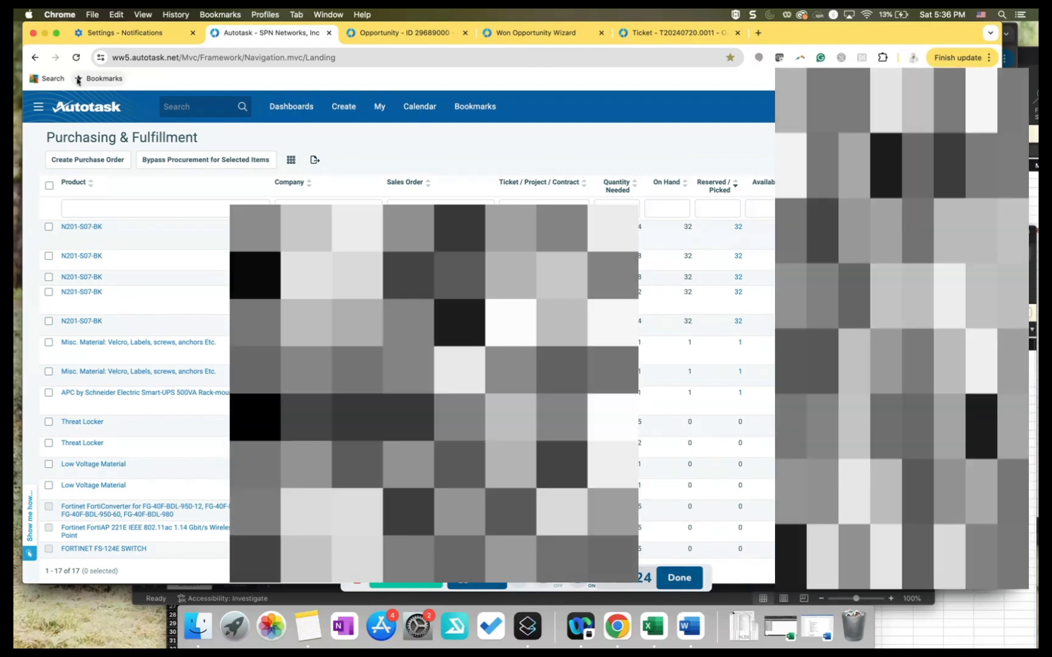
click(38, 106)
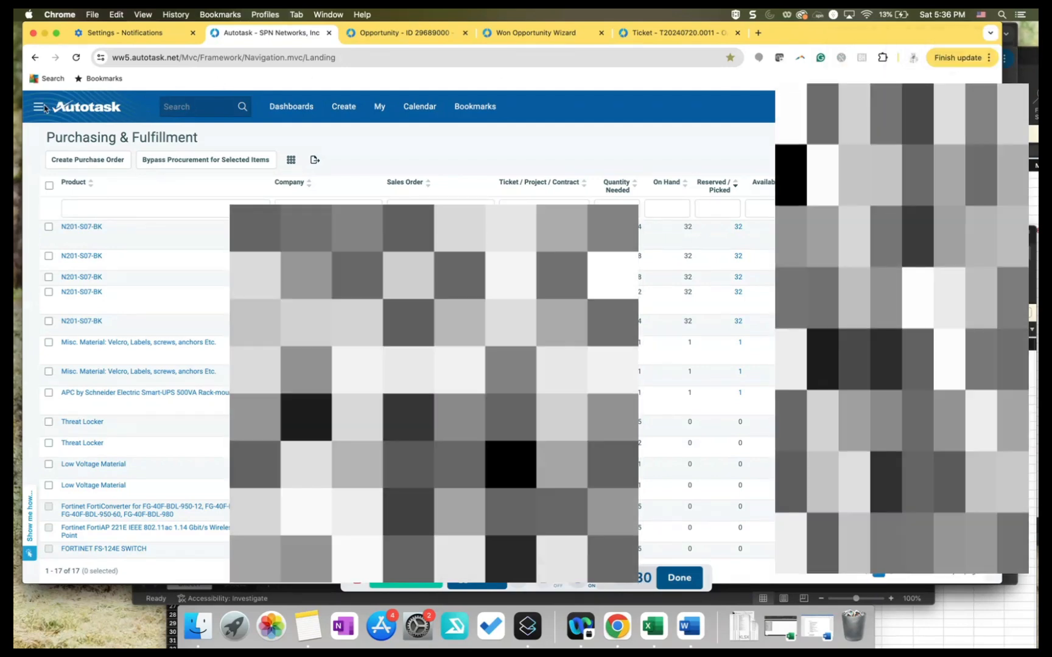
click(38, 107)
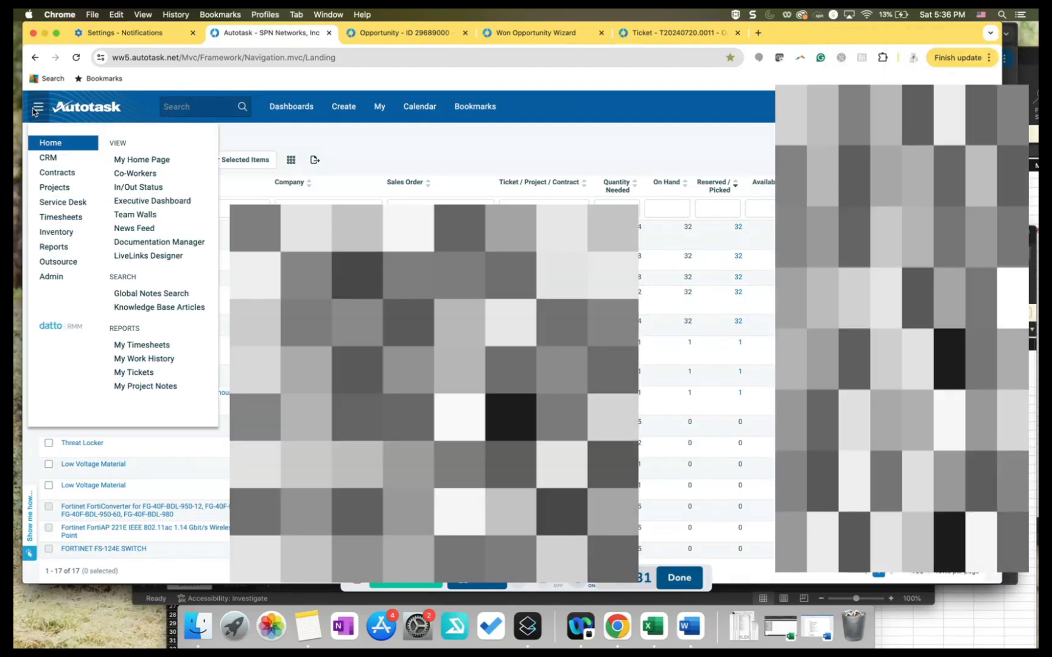
mouse_move(46, 190)
mouse_move(54, 235)
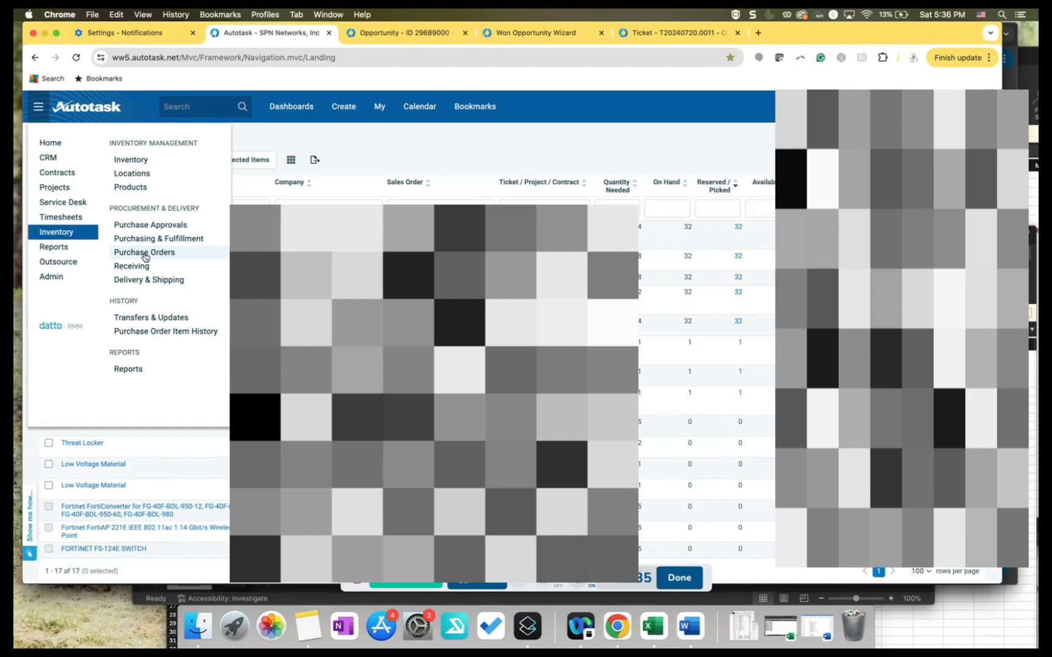
click(145, 252)
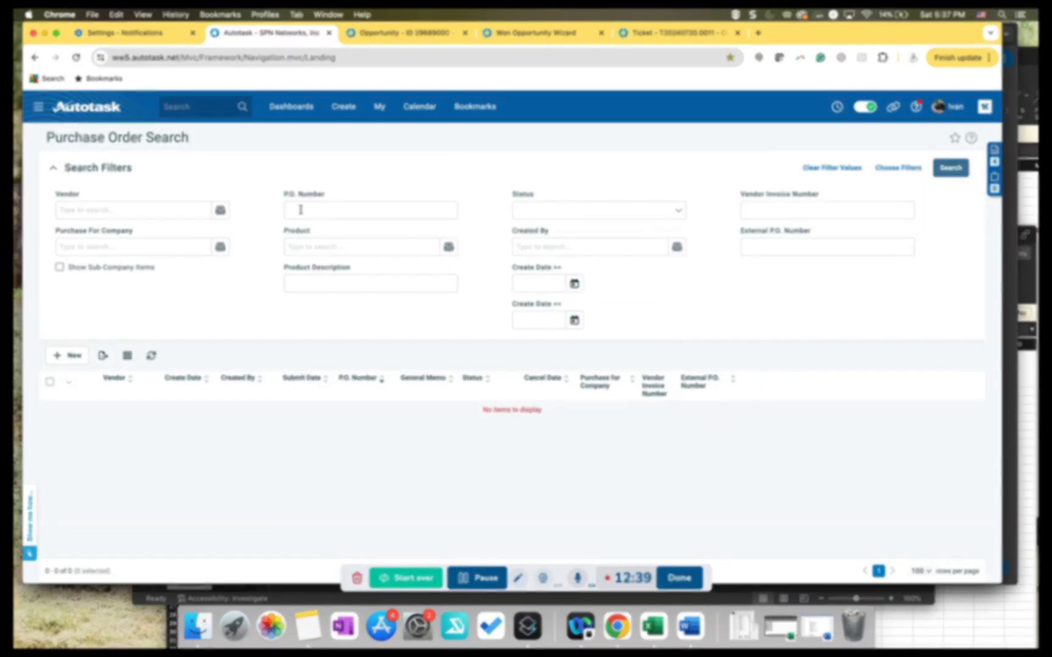
Search the purchase orders, narrow them to vendor SYNNEX, and sort the list by P.O. number
click(155, 207)
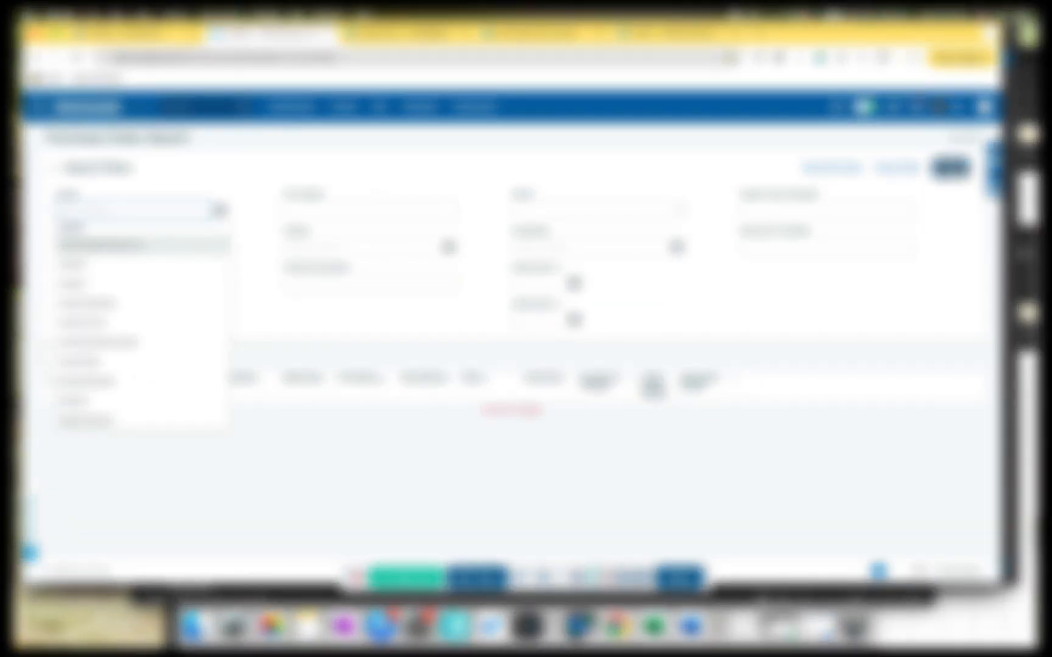
click(951, 168)
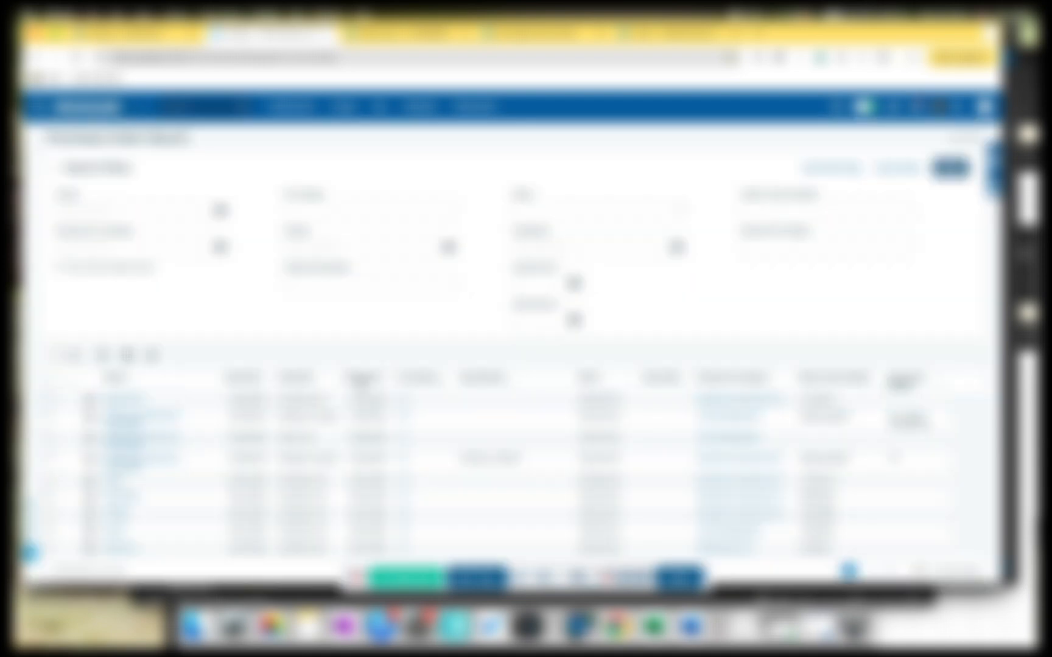
click(376, 378)
click(104, 211)
click(115, 211)
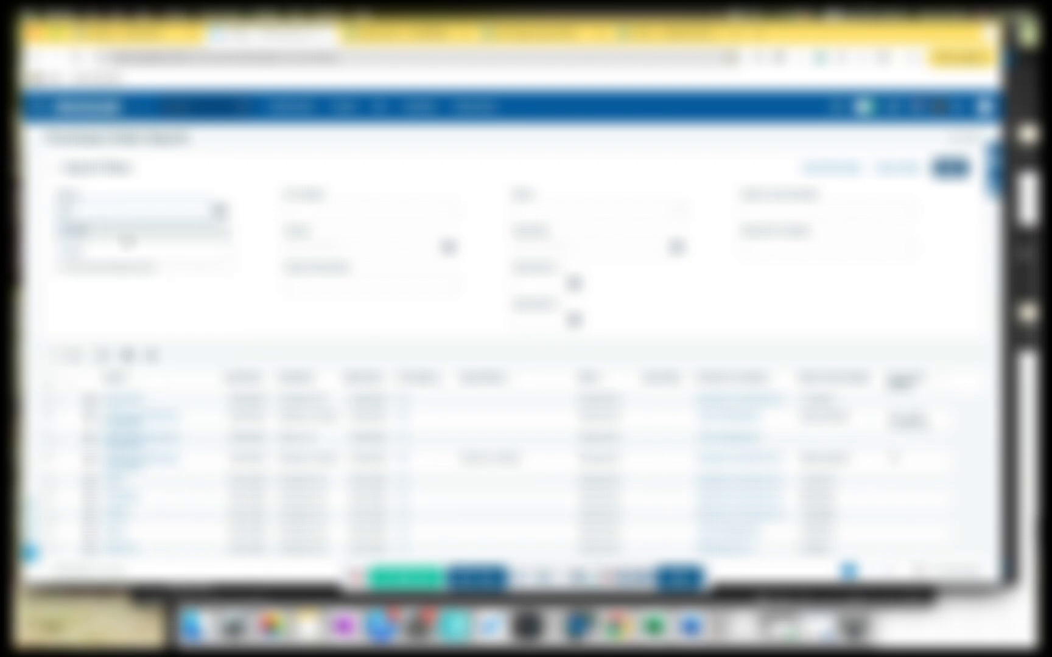
click(92, 232)
click(951, 168)
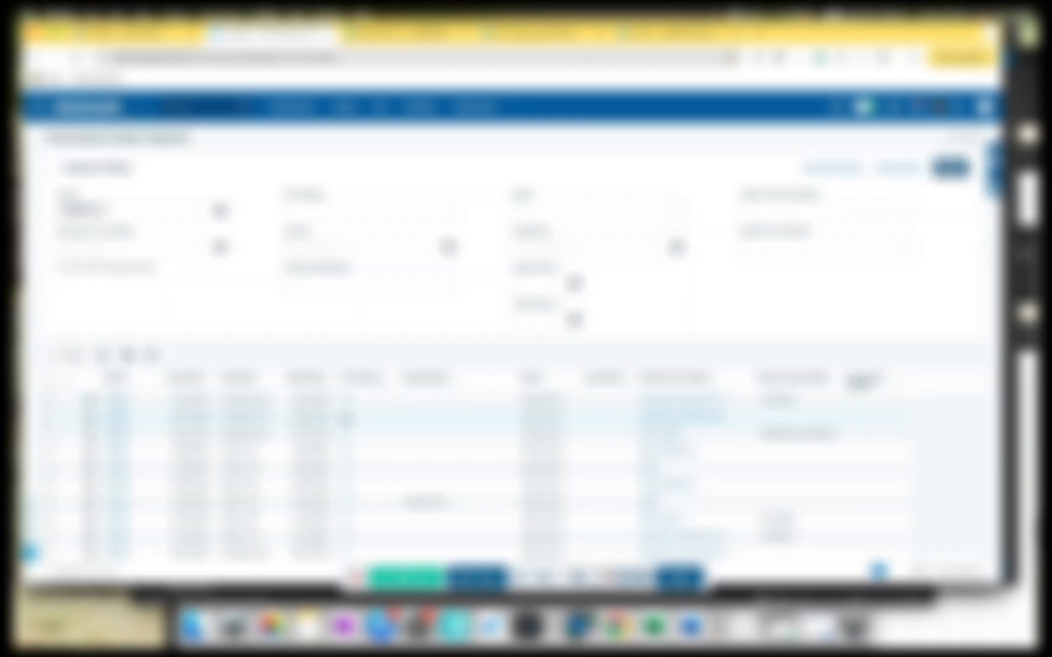
click(358, 383)
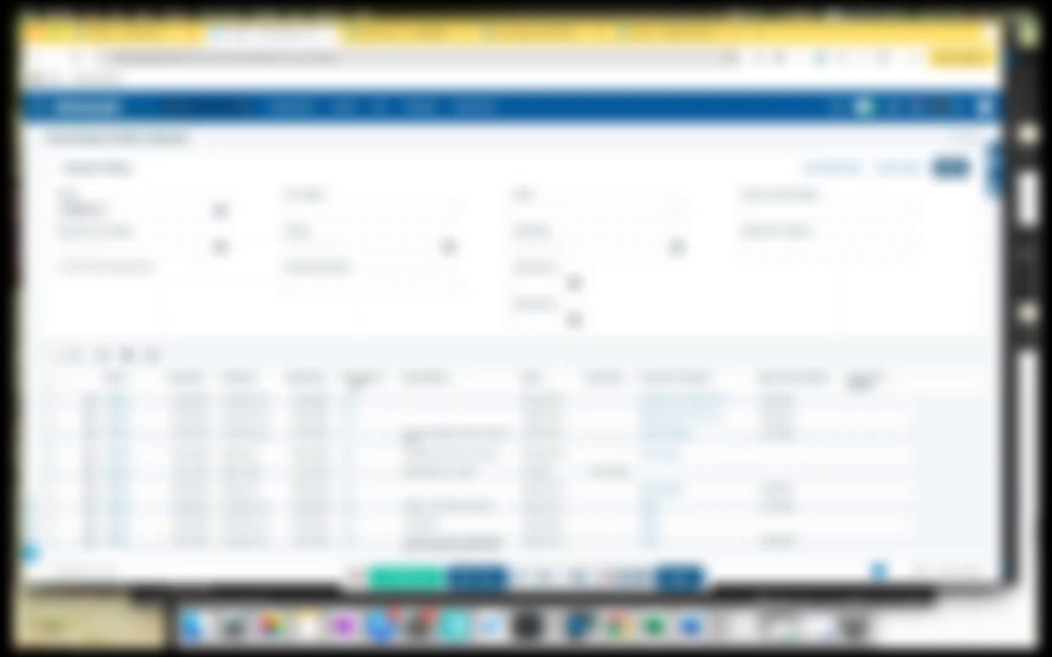
Limit the SYNNEX purchase order search to a create date from 07/20/2024 through 07/20/2024 and run it
click(574, 283)
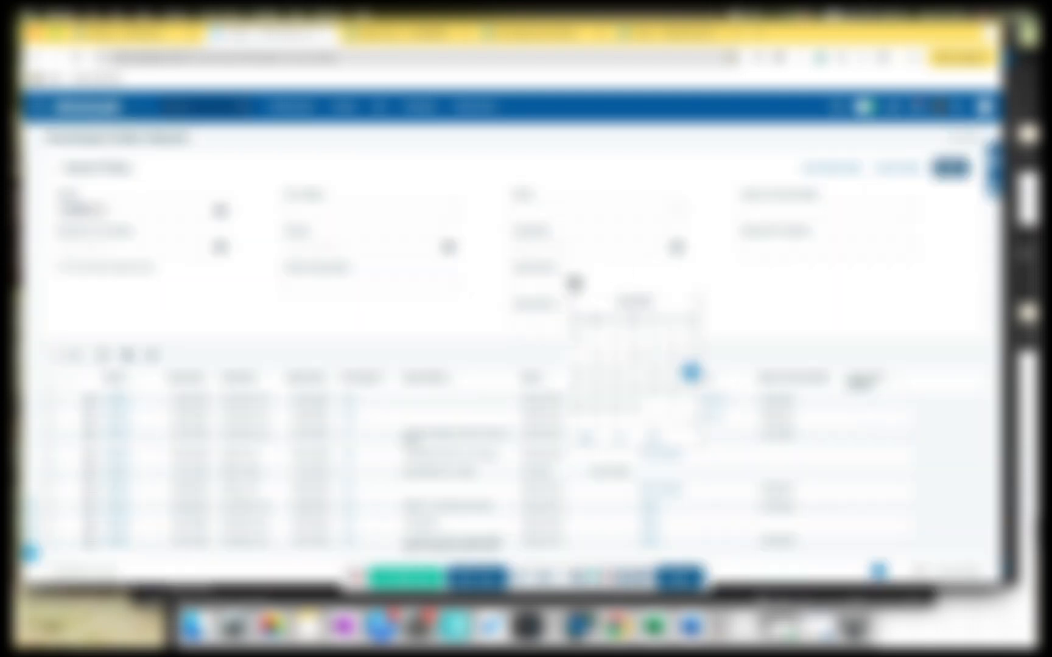
click(588, 440)
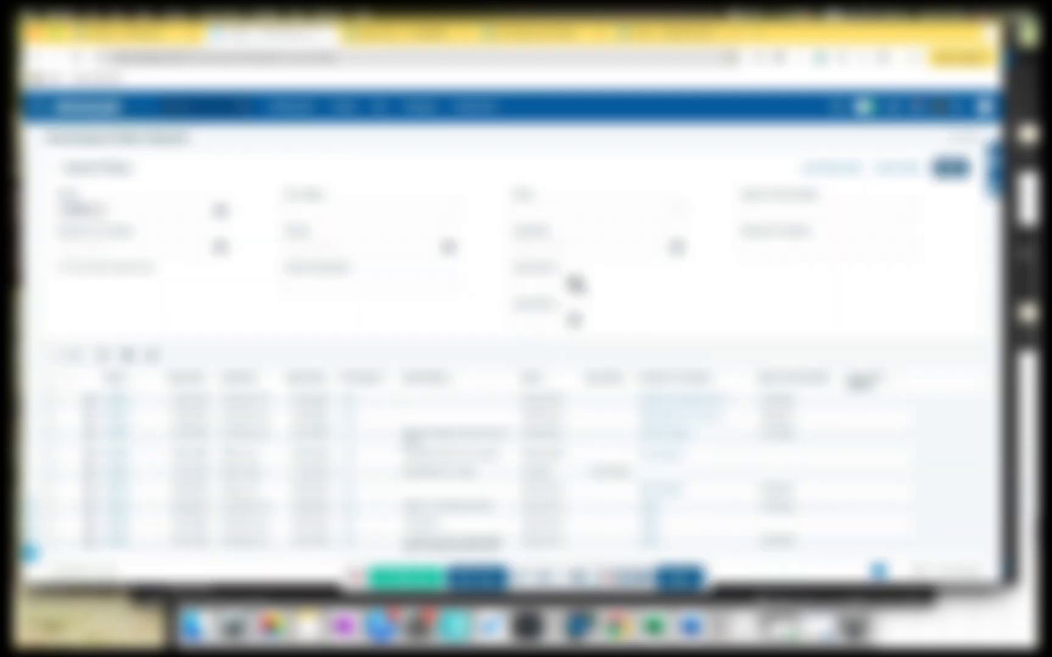
click(575, 285)
click(586, 442)
click(576, 321)
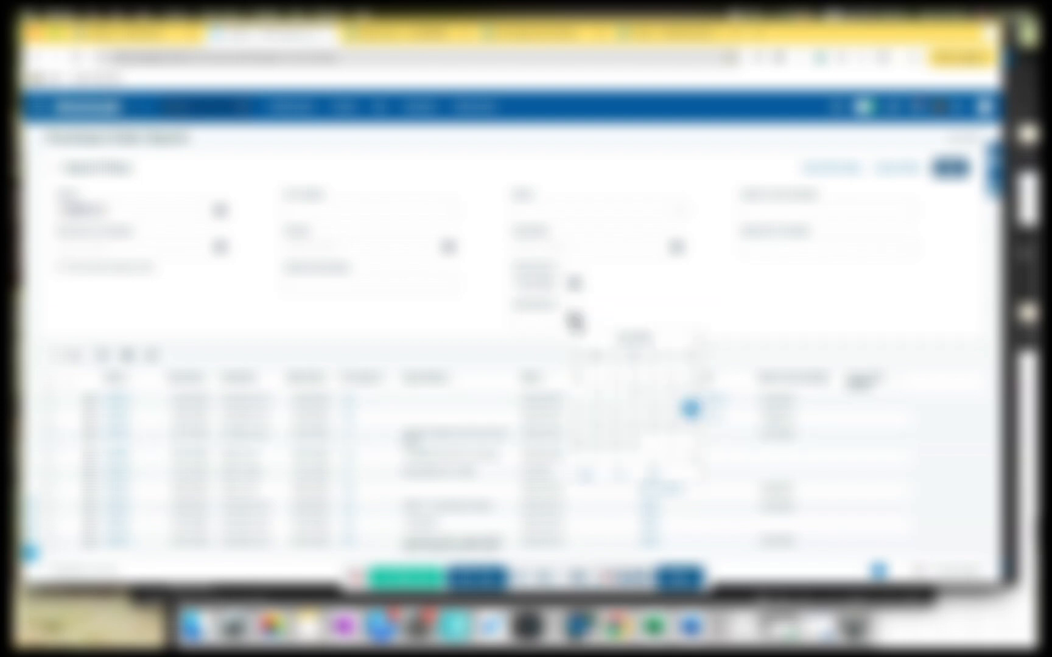
click(590, 489)
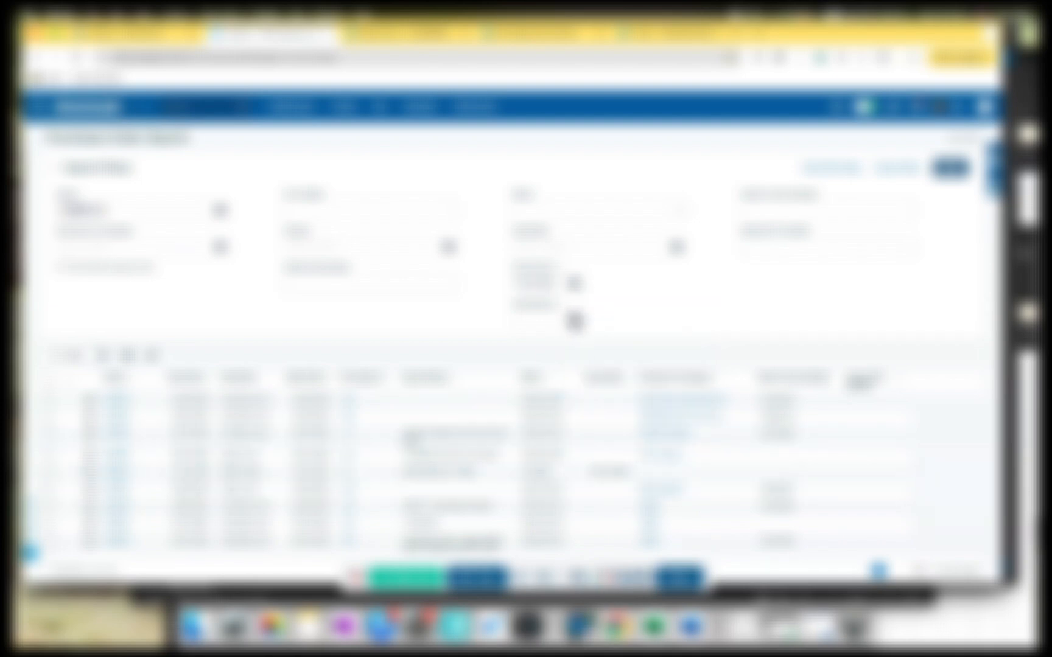
click(576, 322)
click(583, 485)
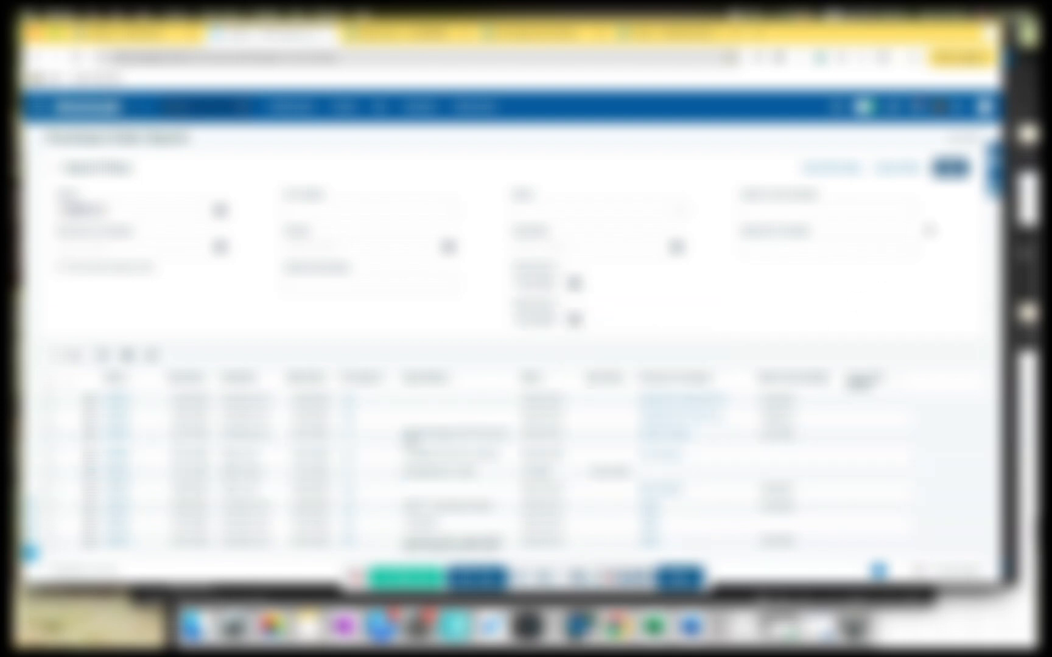
click(950, 168)
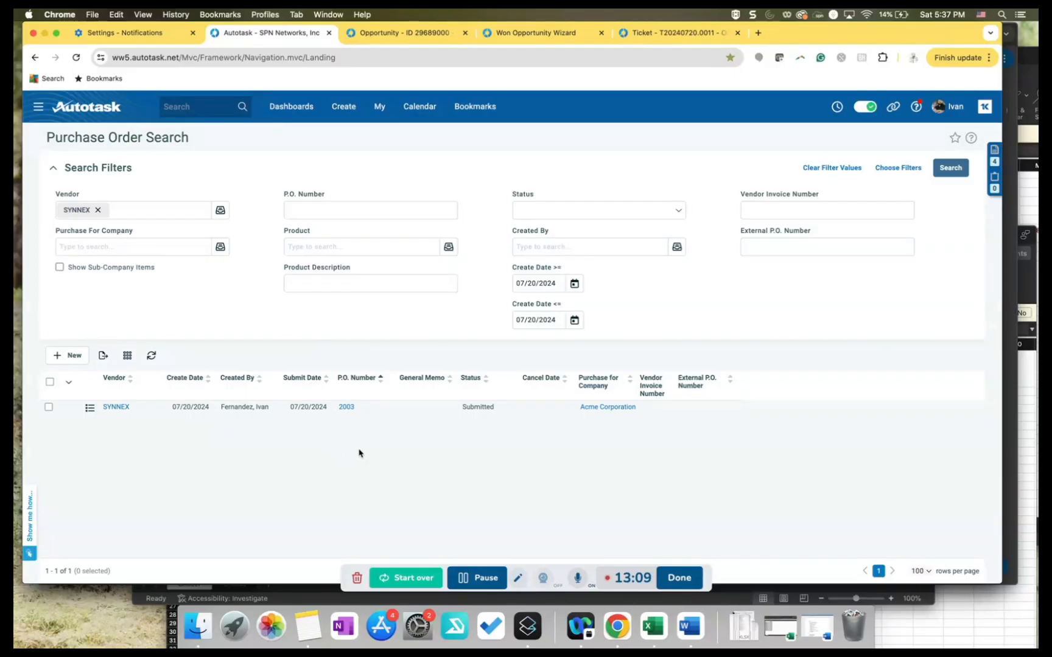
Open Acme Corporation's submitted SYNNEX purchase order, review its details and items, and close it
click(345, 408)
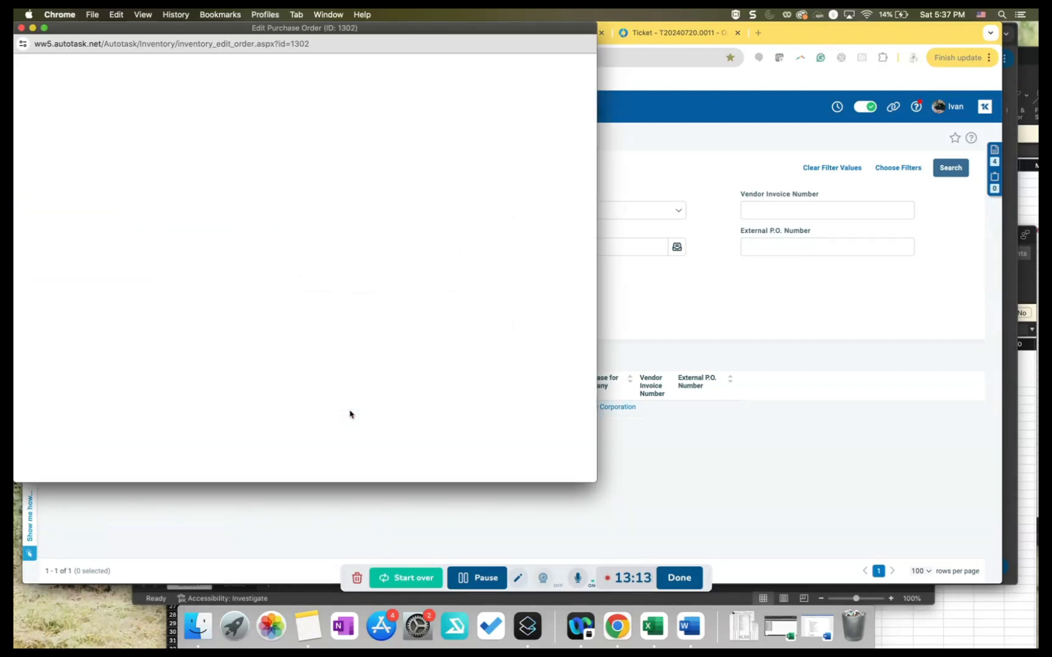
scroll(275, 386, down, 2)
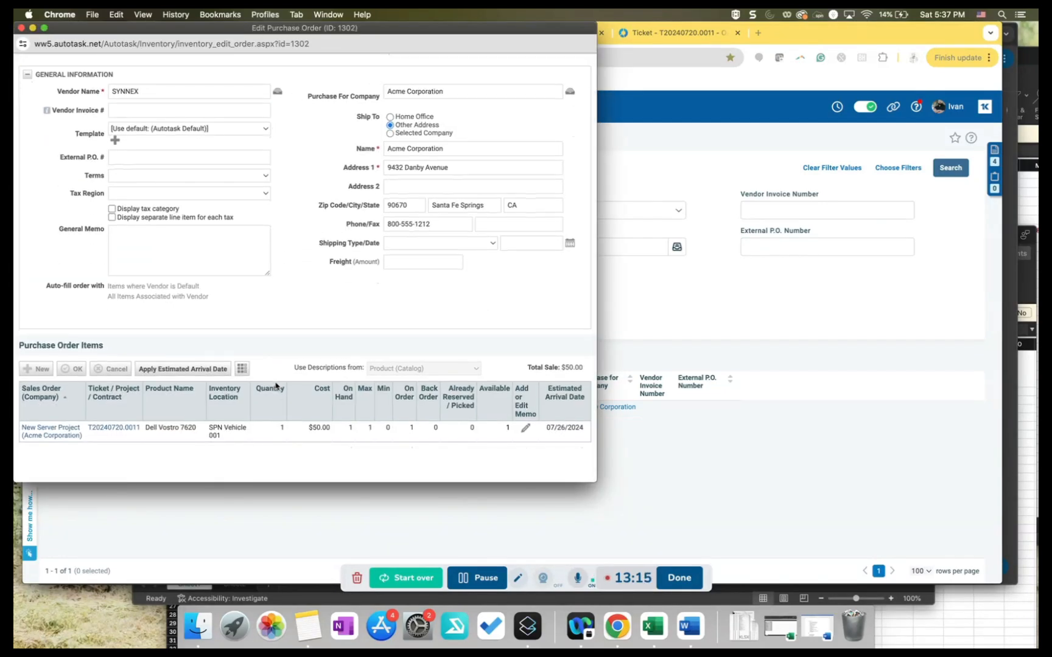
scroll(275, 384, up, 2)
click(22, 29)
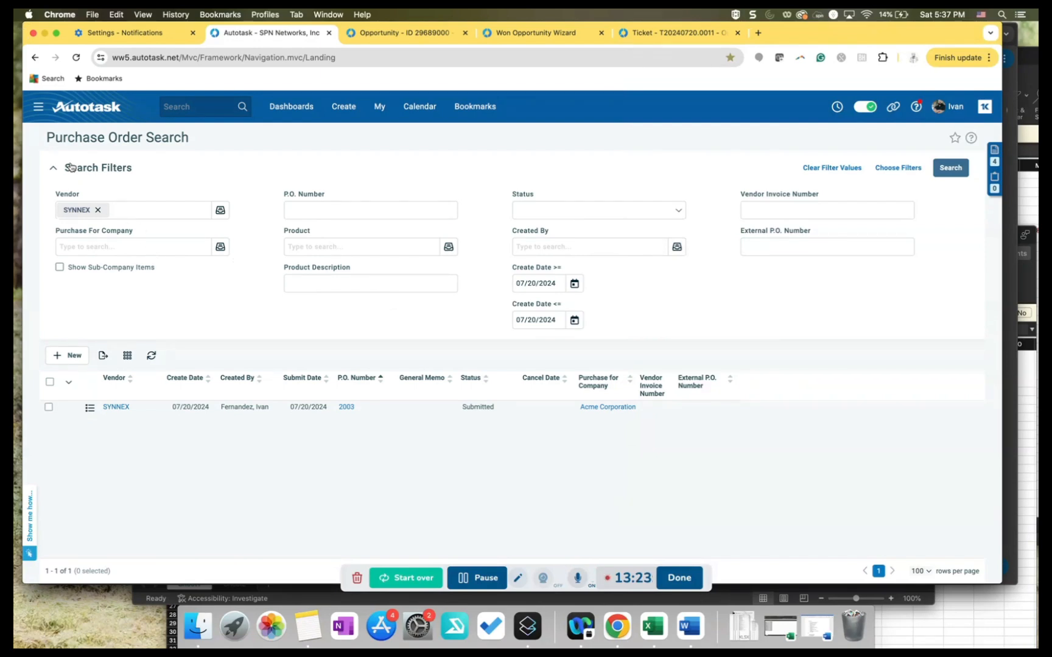
Open inventory Receiving and start a receipt for Acme Corporation's Dell Vostro 7620 ordered from SYNNEX
mouse_move(47, 124)
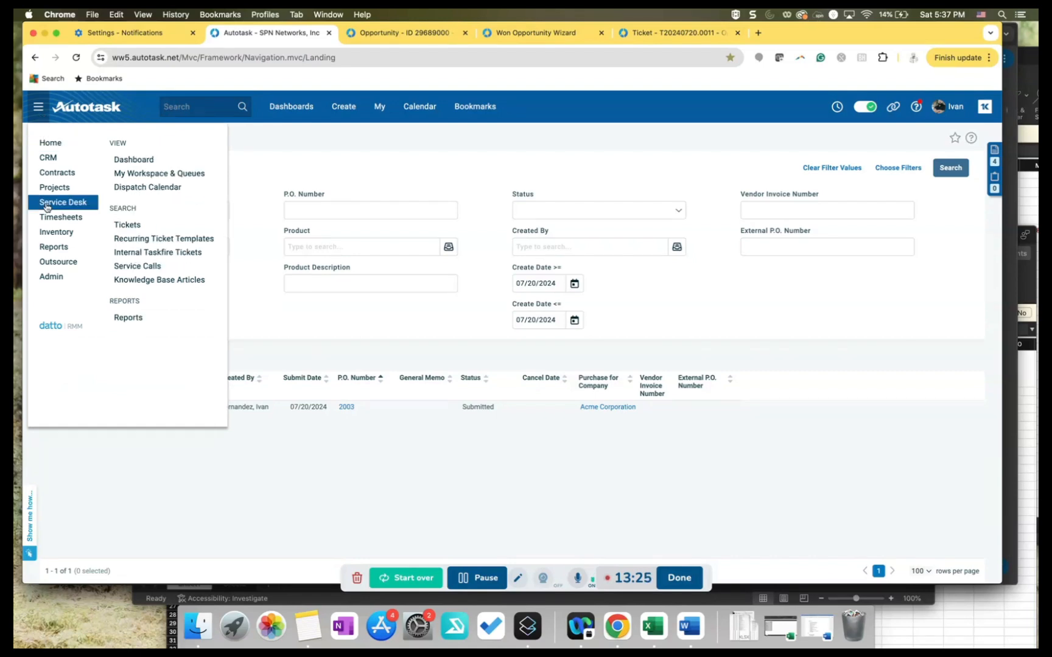
mouse_move(48, 234)
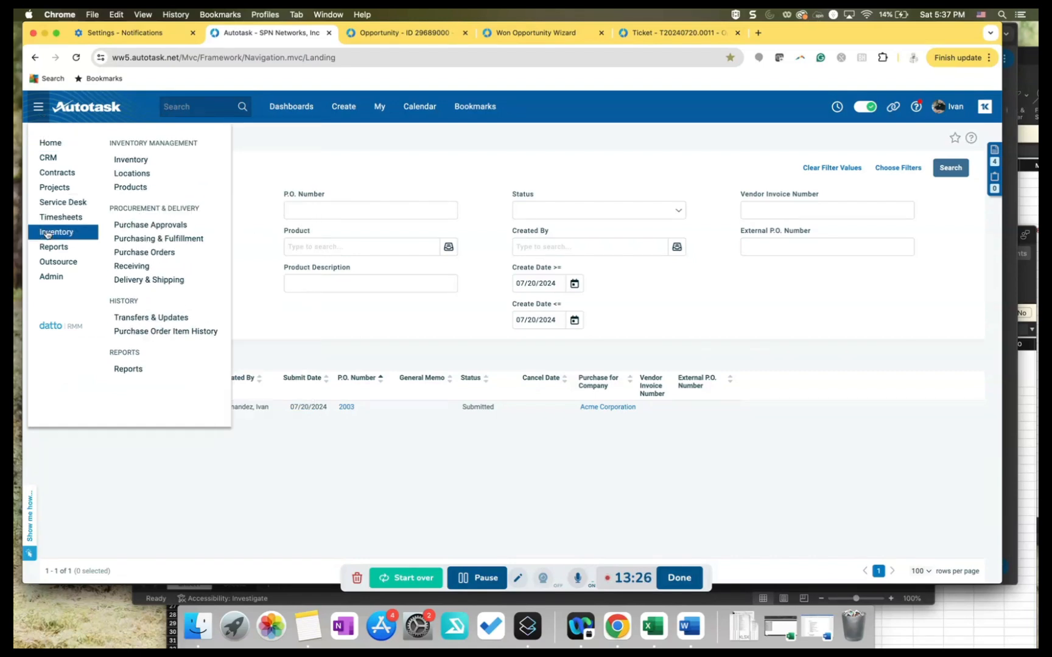
click(144, 252)
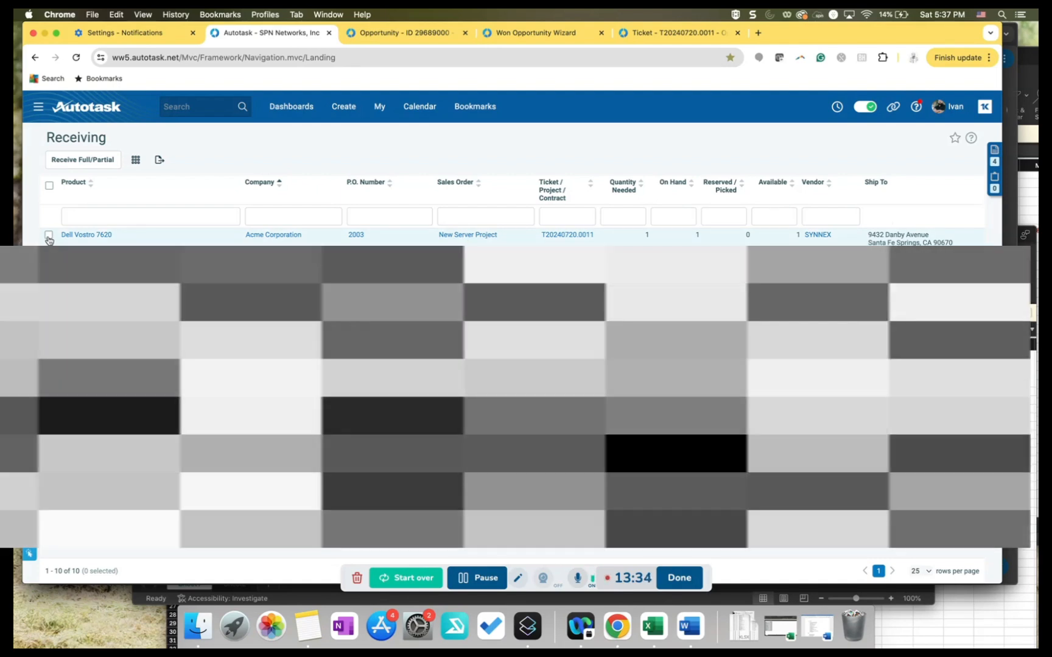
click(49, 236)
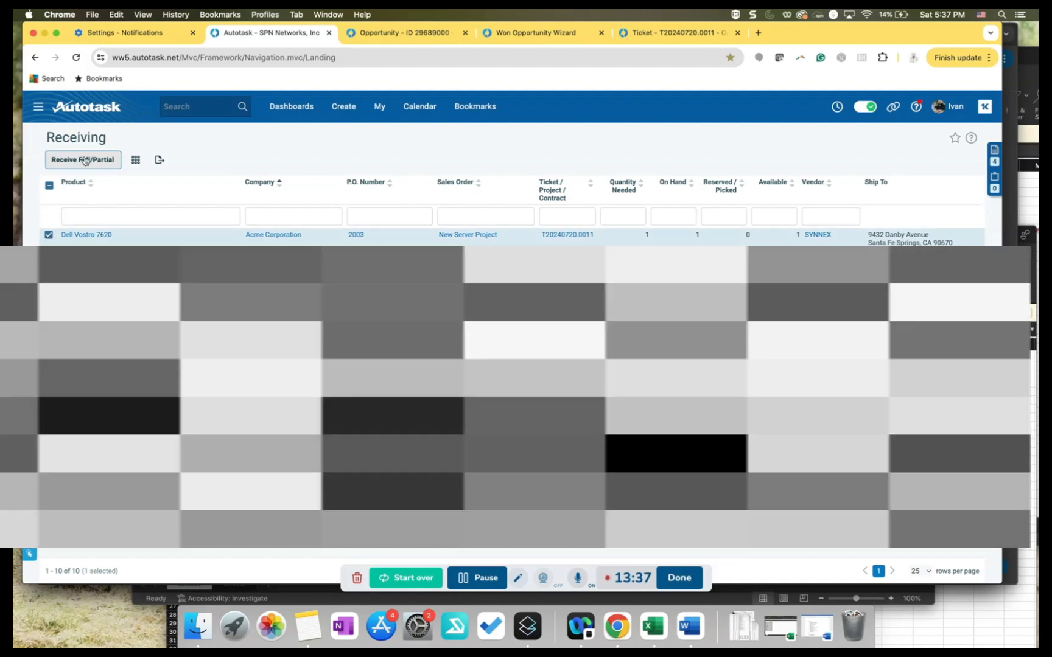
click(83, 159)
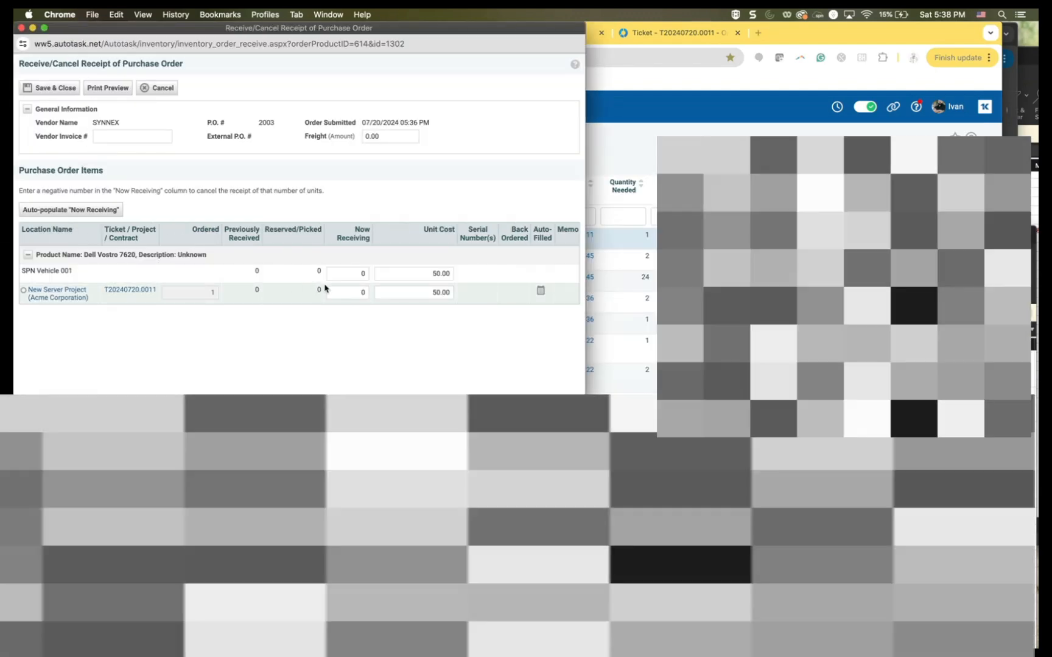
Set the quantity now being received to 1 on the New Server Project line and check its unit cost
click(348, 292)
text(1)
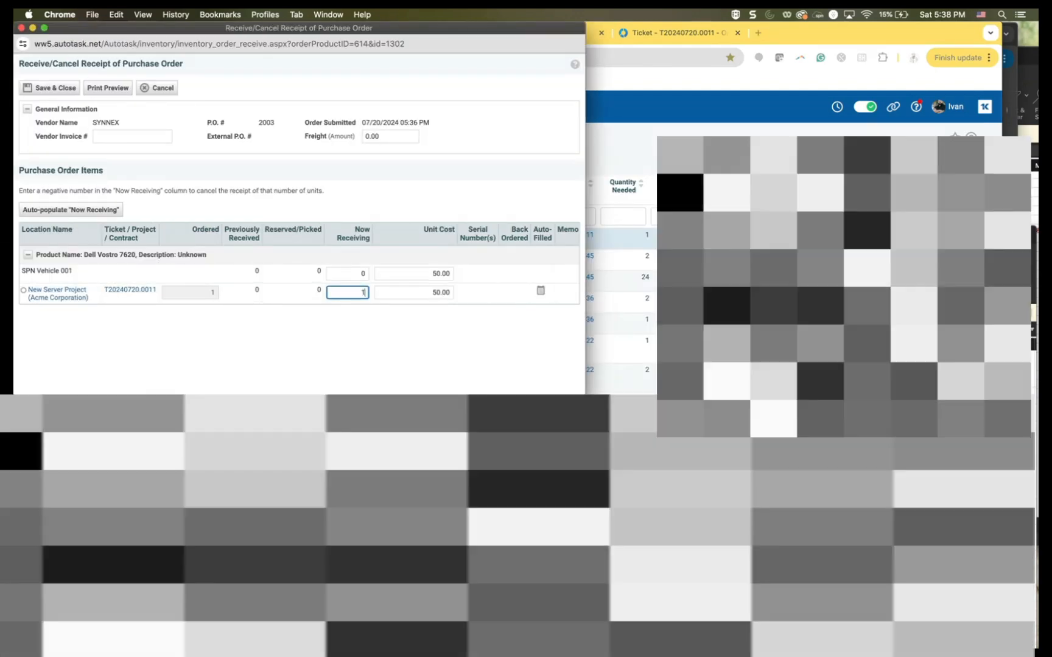
click(434, 342)
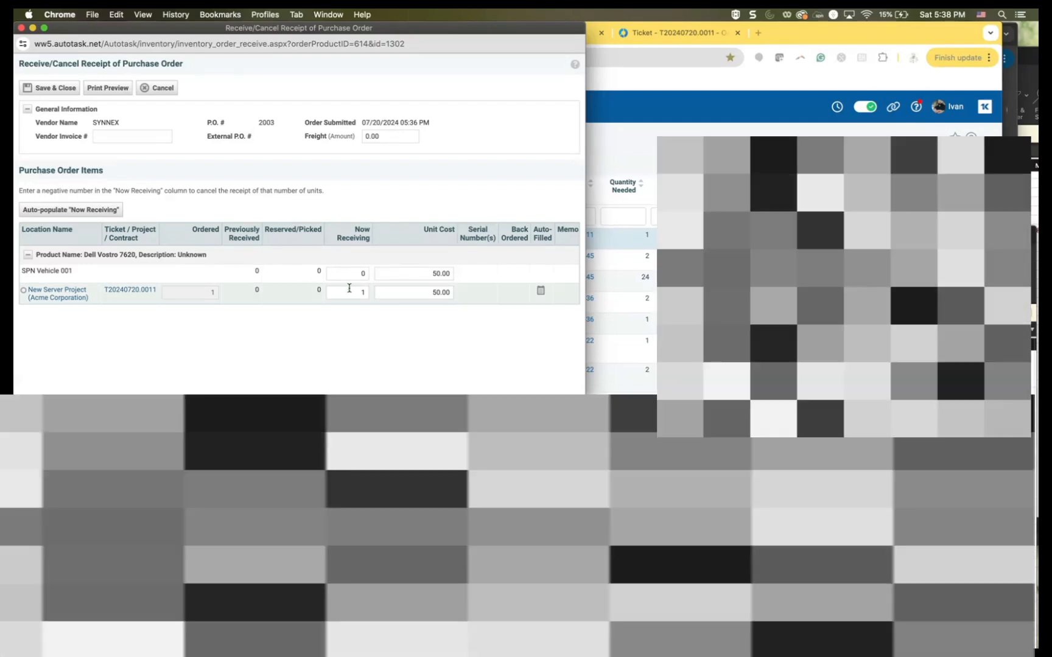
click(429, 291)
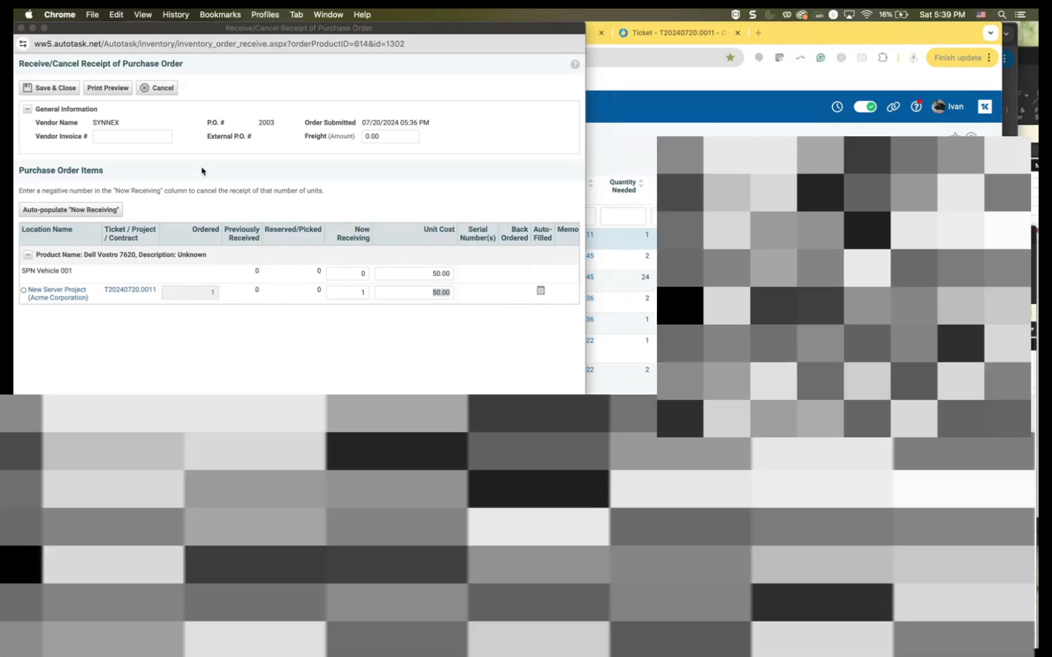
Enter Test1234 as the vendor invoice number and save the receipt, accepting the Dell Vostro 7620 unit cost update in the product list
click(132, 142)
click(110, 137)
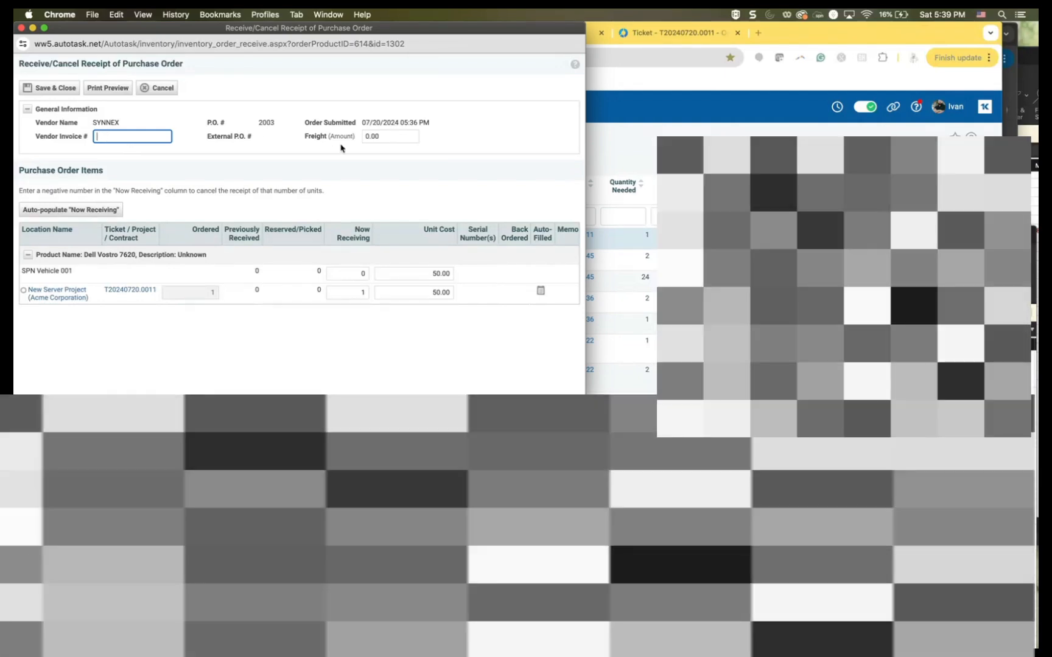
click(369, 141)
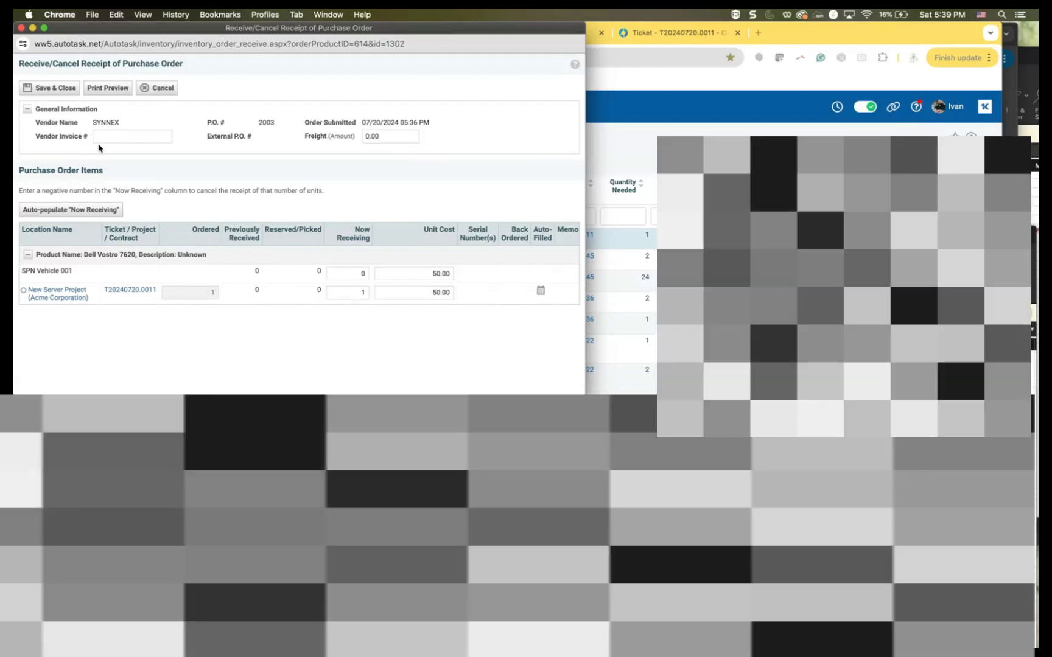
click(99, 138)
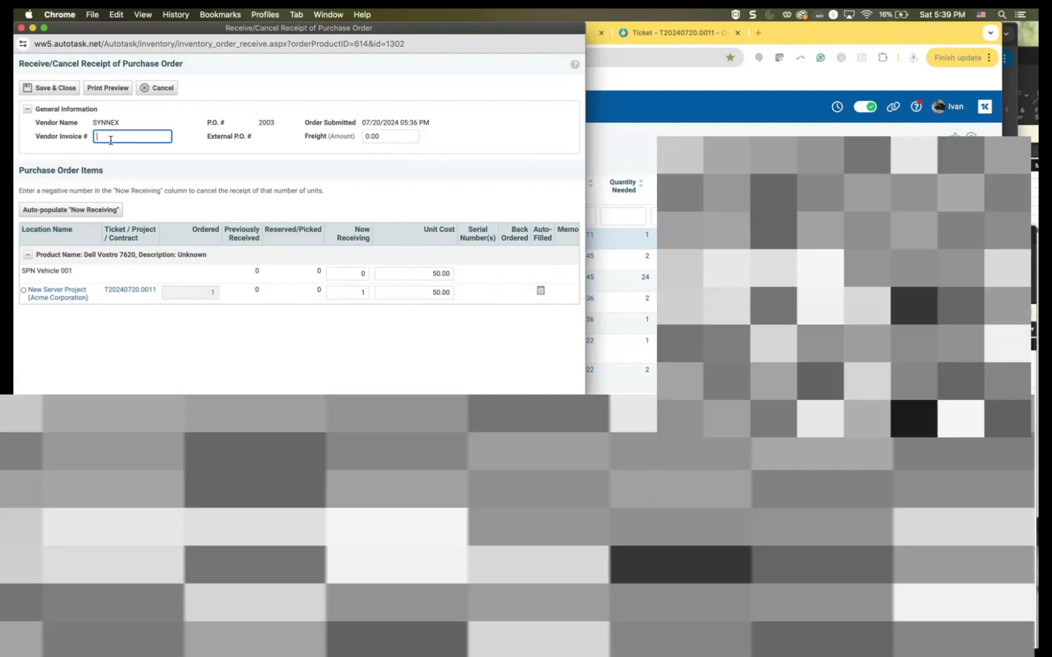
text(TEst)
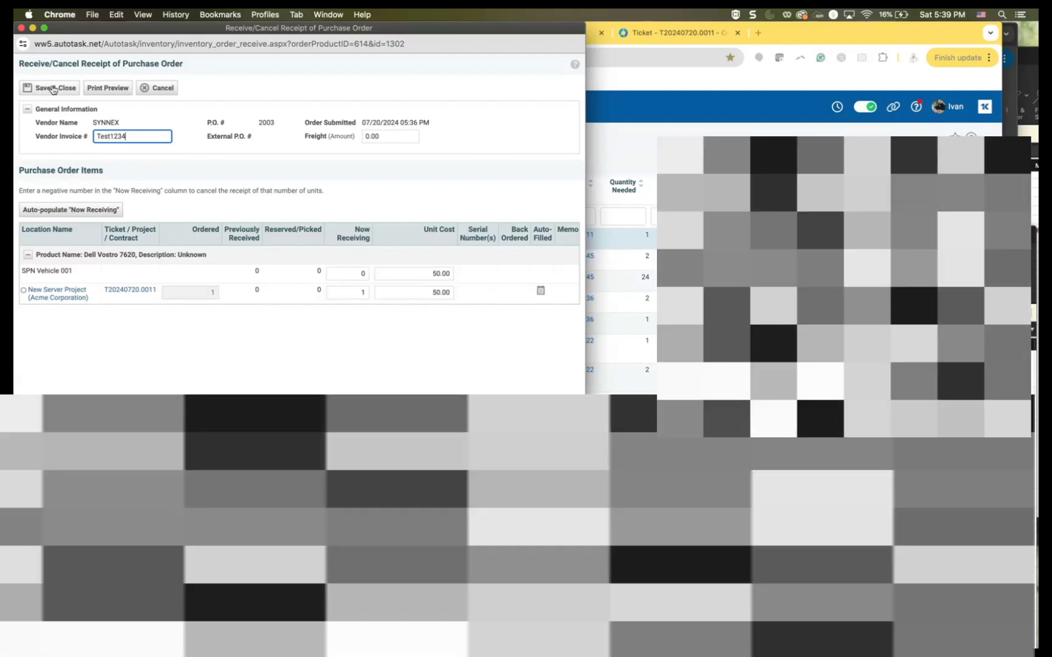
click(52, 88)
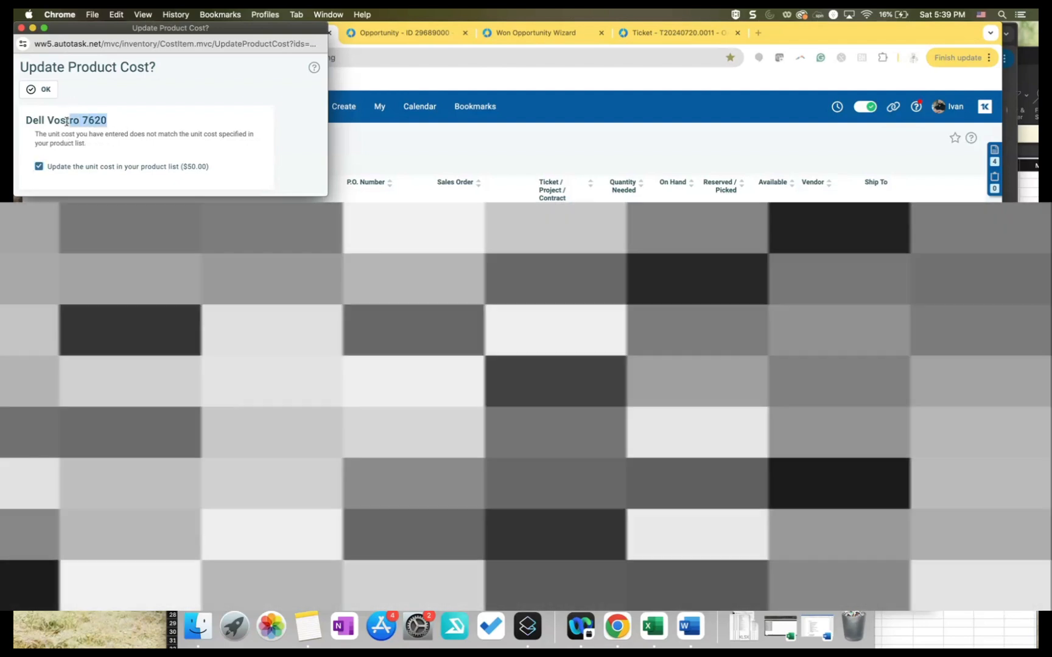
drag(67, 121, 28, 118)
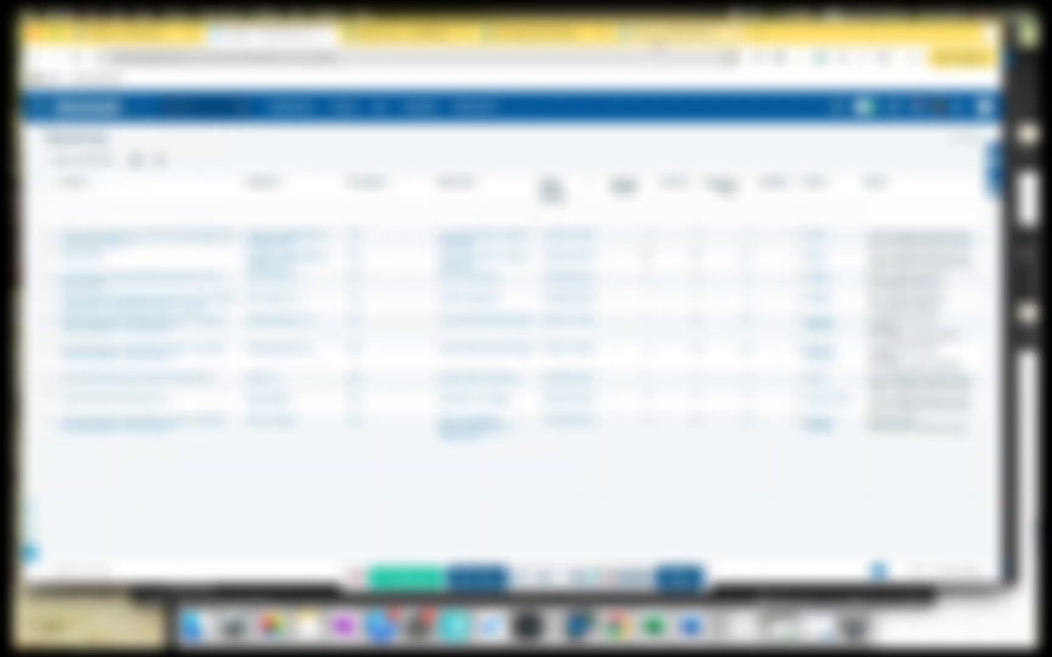
Reload Acme Corporation's New Server Project ticket and check the Dell Vostro 7620 charge's status under its charges and expenses
click(669, 35)
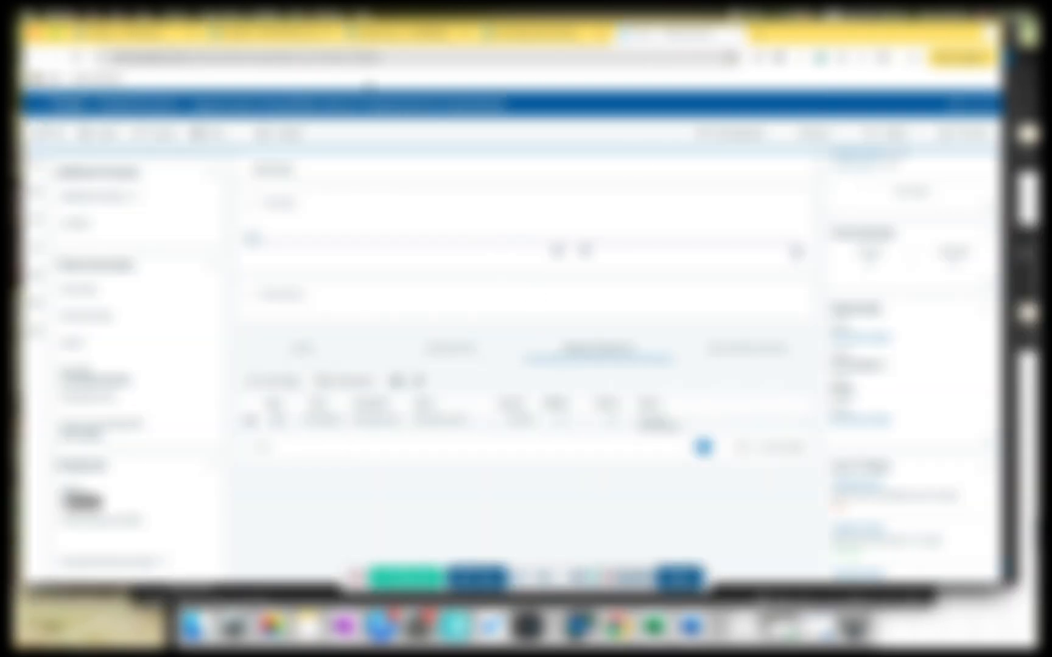
click(365, 58)
key(Return)
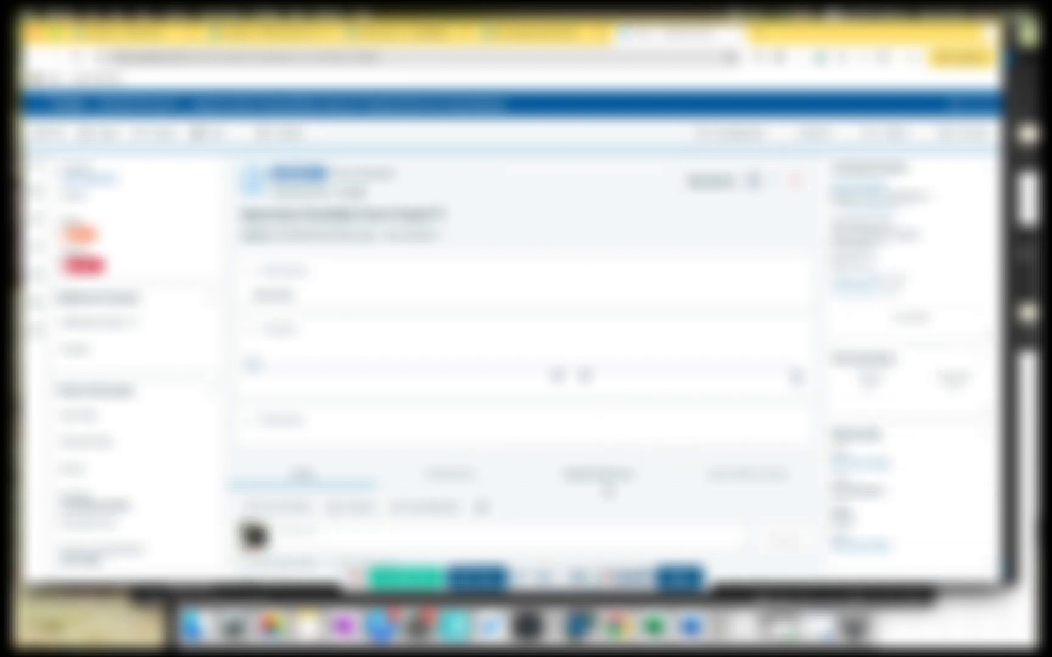
scroll(669, 446, down, 3)
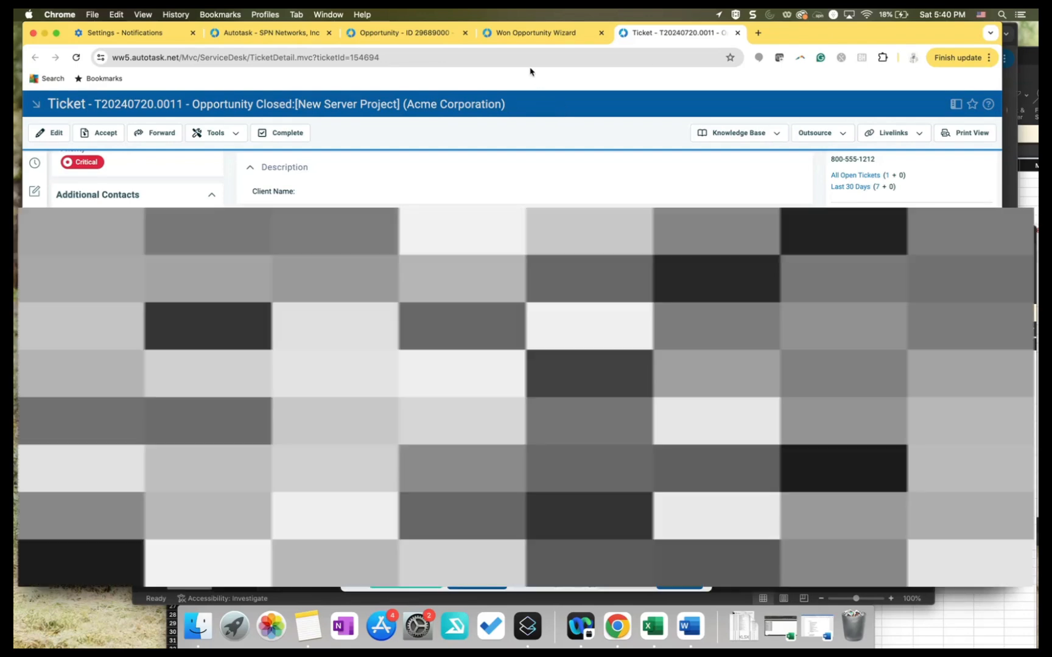
Return to the main Autotask page and open inventory Delivery & Shipping
click(520, 35)
click(425, 34)
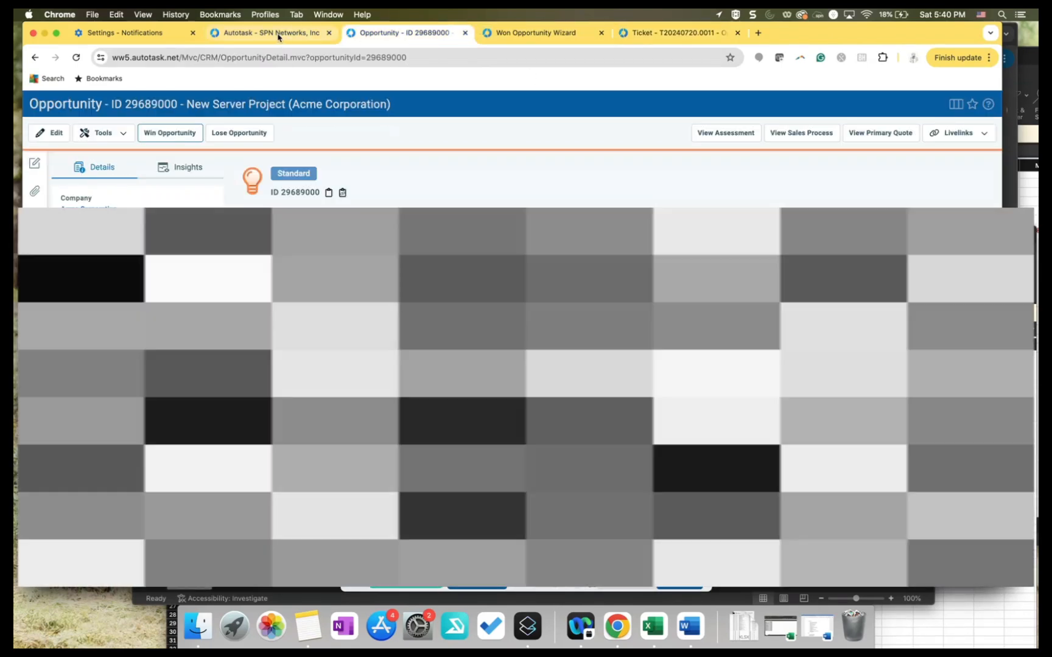
click(278, 34)
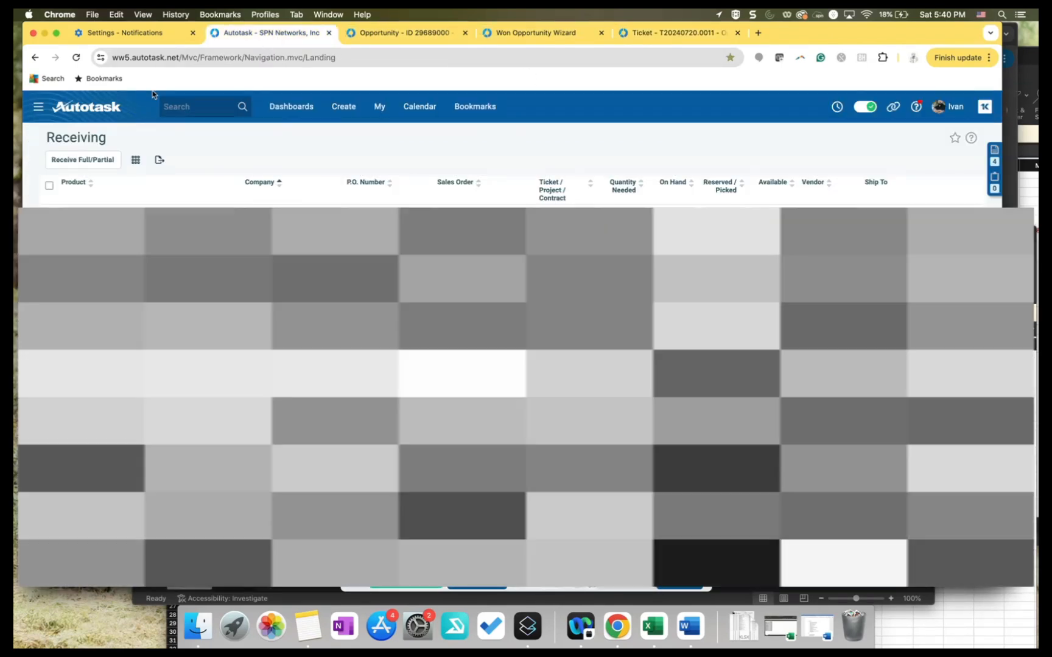
click(36, 109)
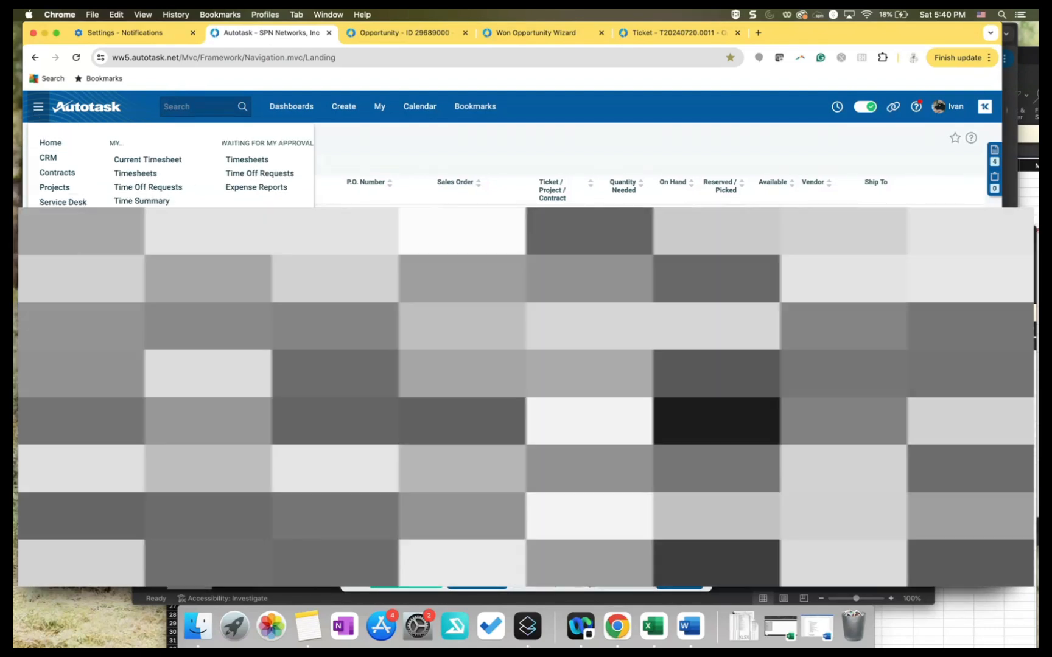
mouse_move(56, 232)
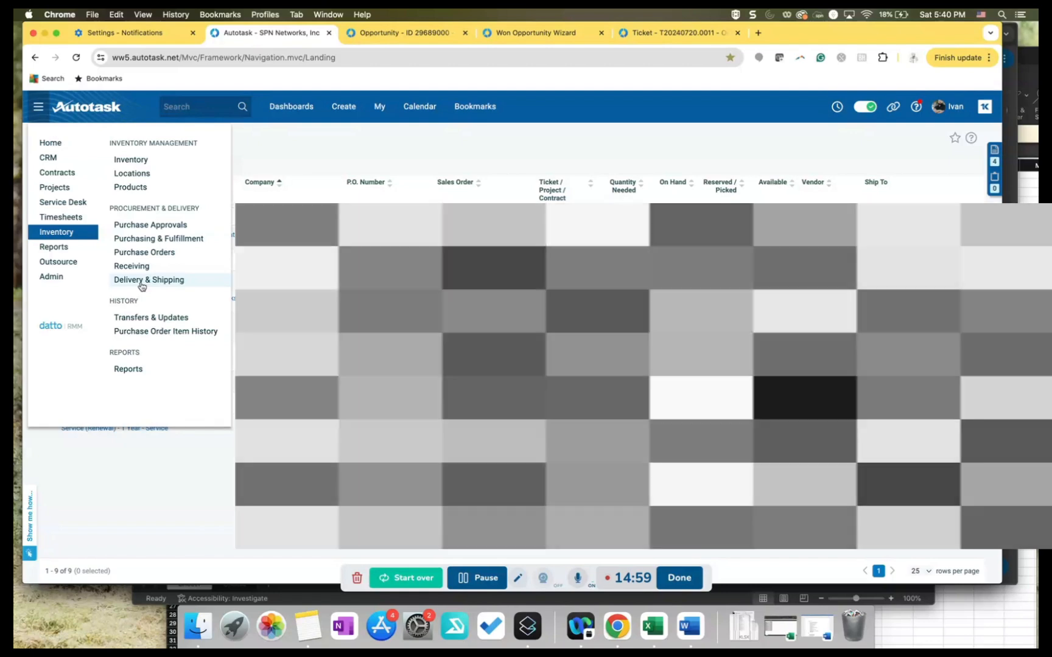
click(141, 281)
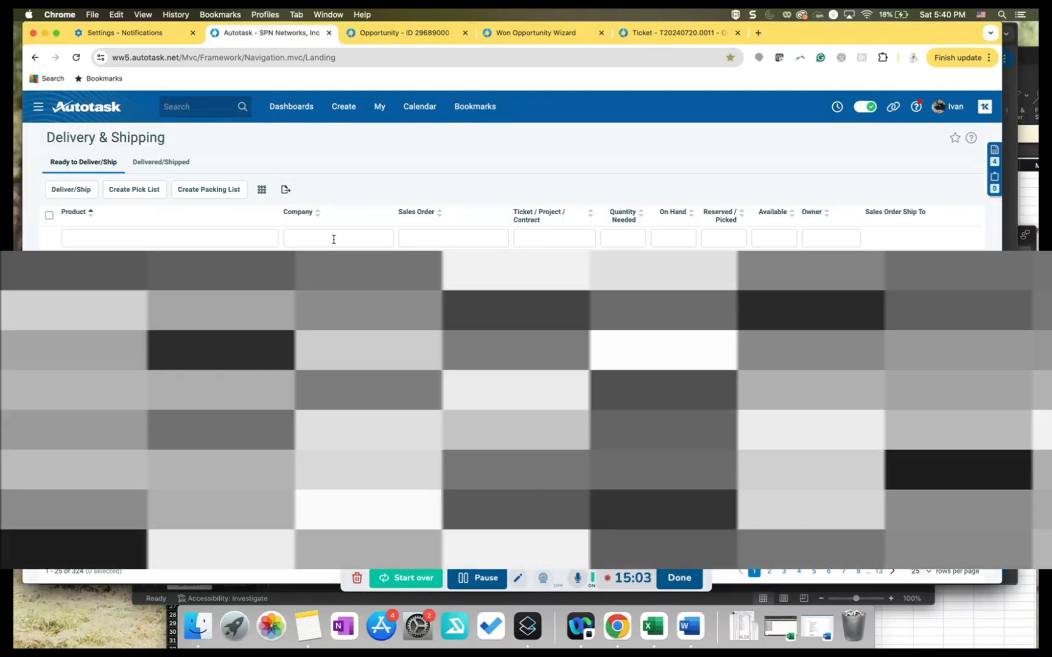
Filter the items ready to deliver or ship by company "acme"
click(330, 239)
text(acme)
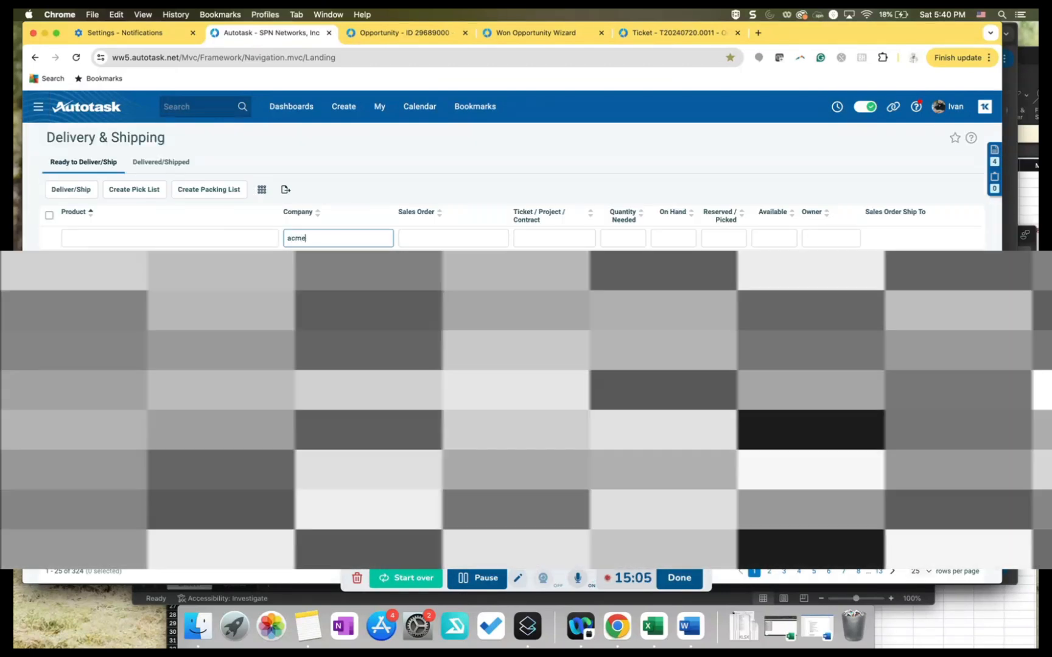
key(Return)
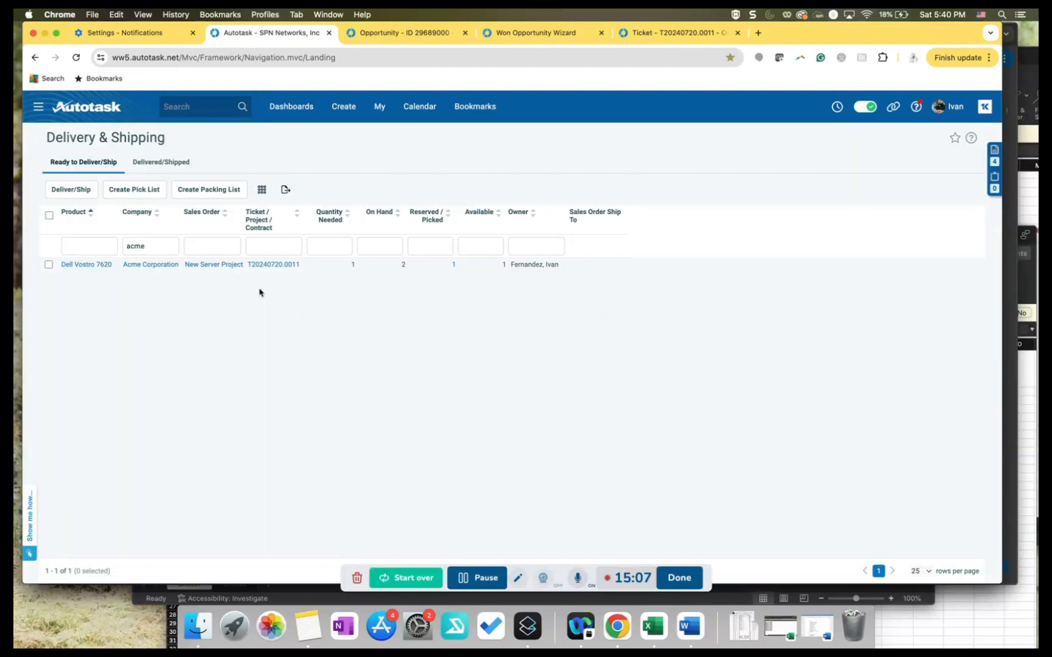
click(479, 579)
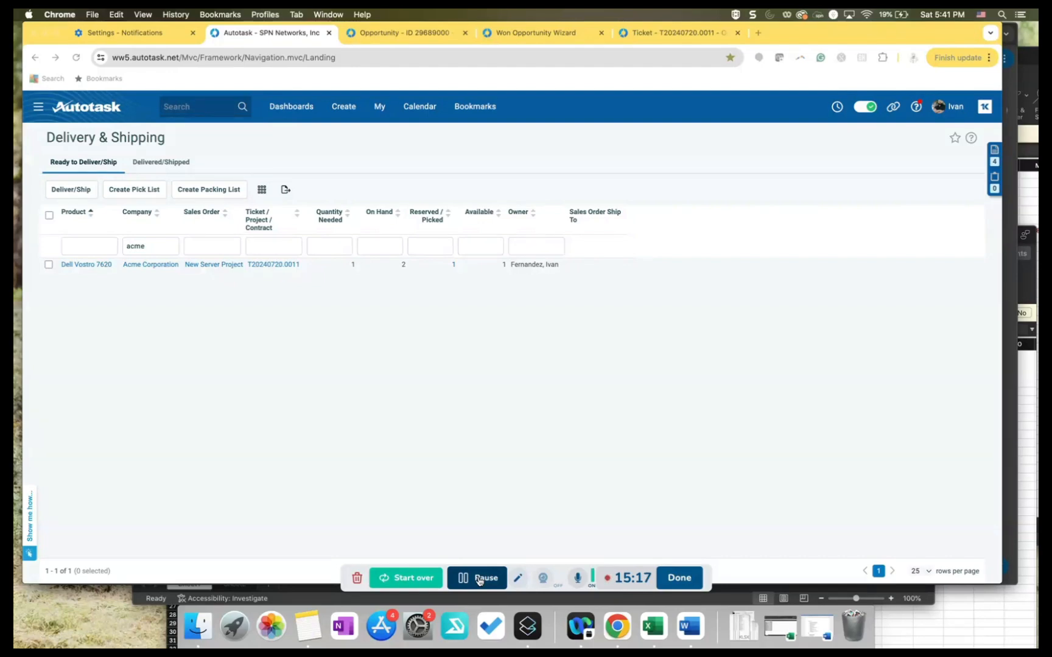
Select Acme Corporation's Dell Vostro 7620, generate its pick list and its packing list, and close each after reviewing it
click(49, 265)
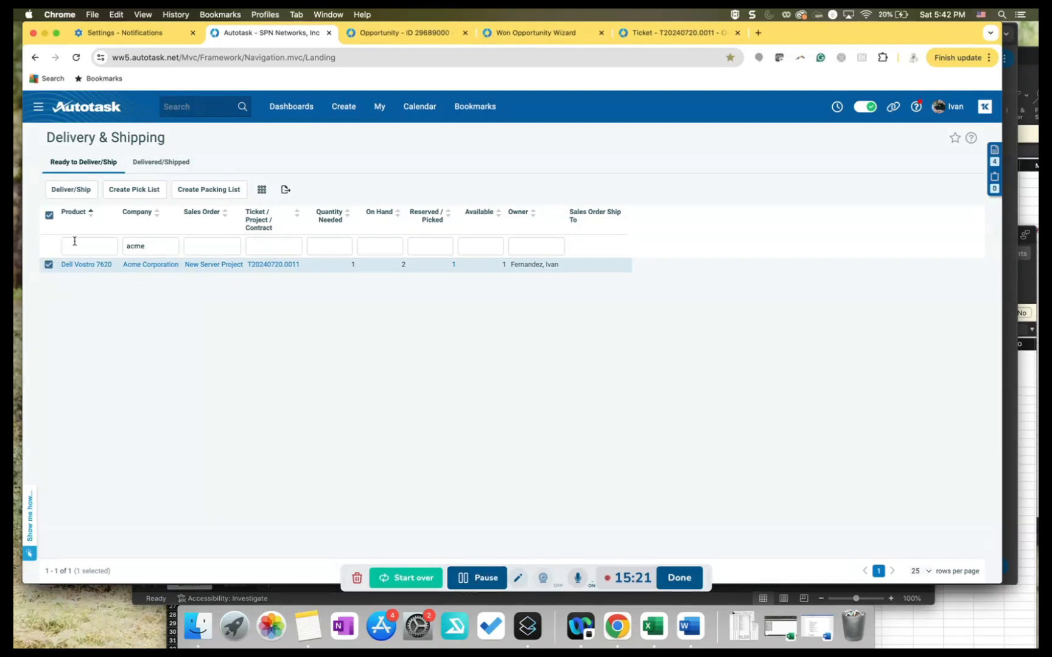
click(139, 191)
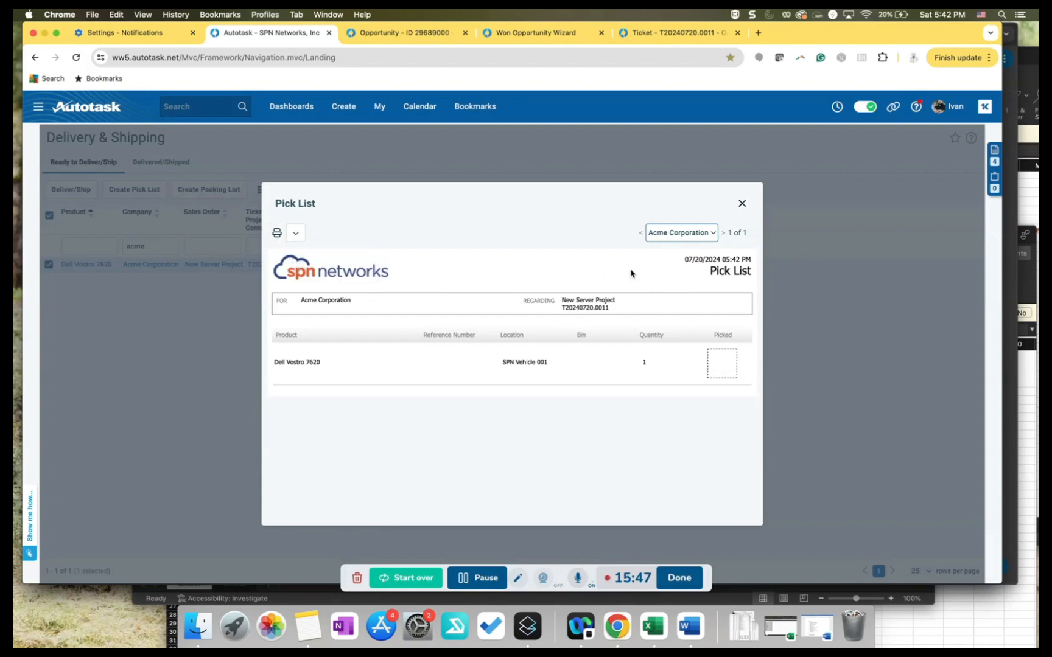
click(742, 205)
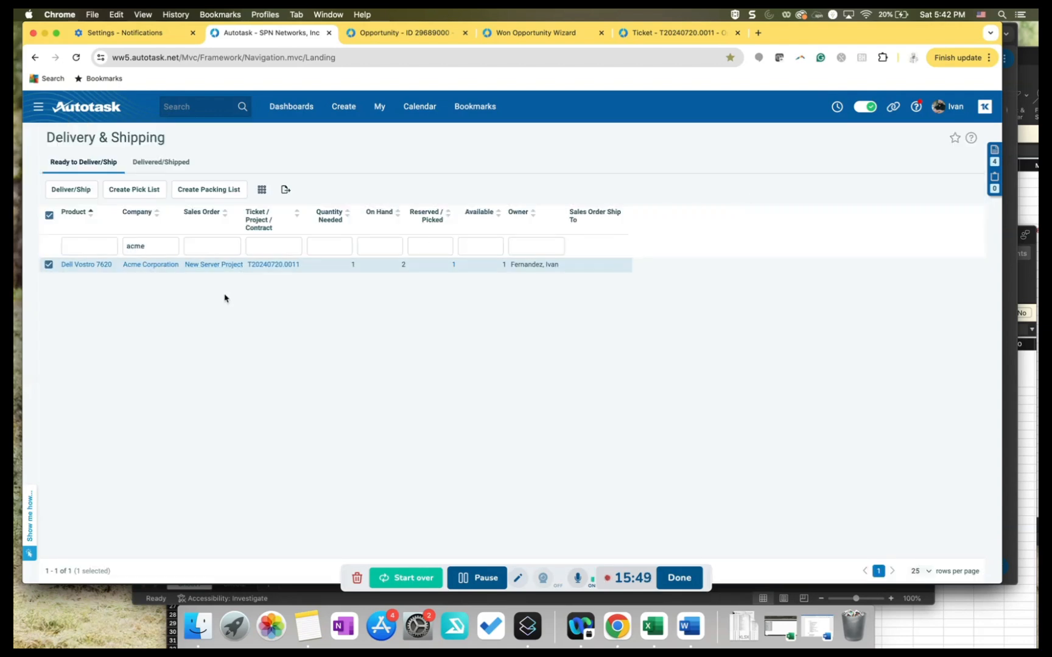
click(216, 189)
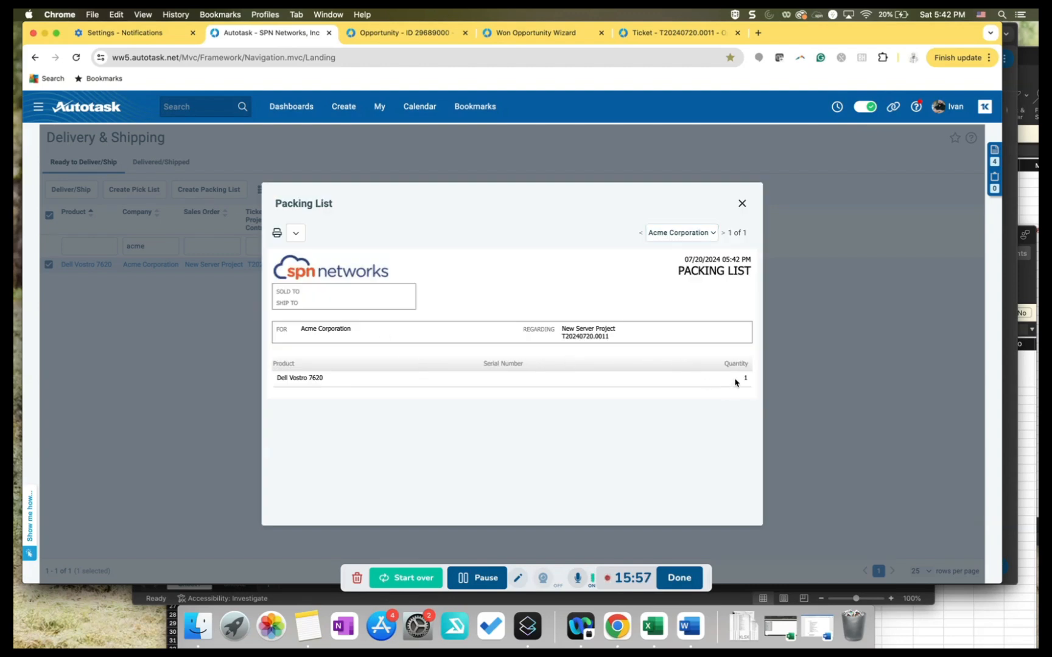
click(742, 203)
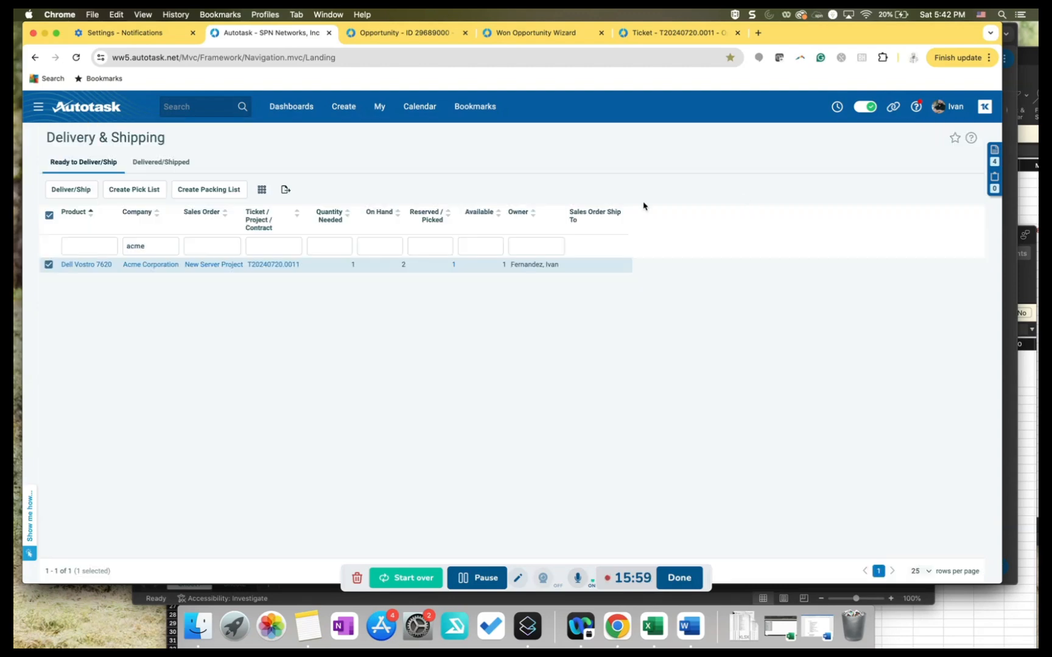
Deliver the selected Dell Vostro 7620 and set its sales order as fulfilled
click(68, 190)
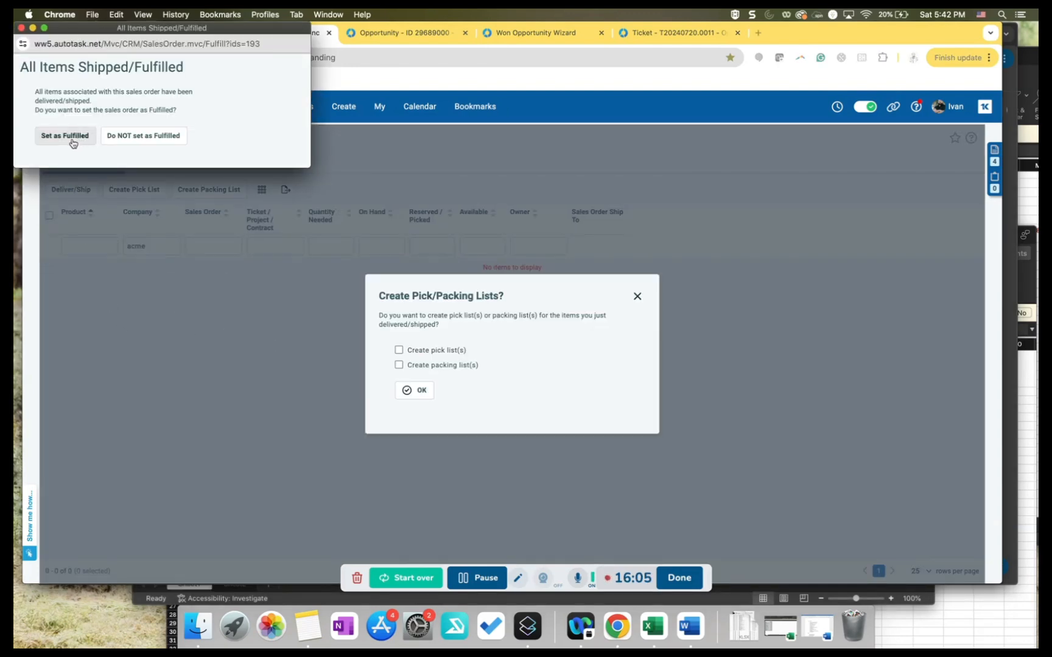
click(73, 142)
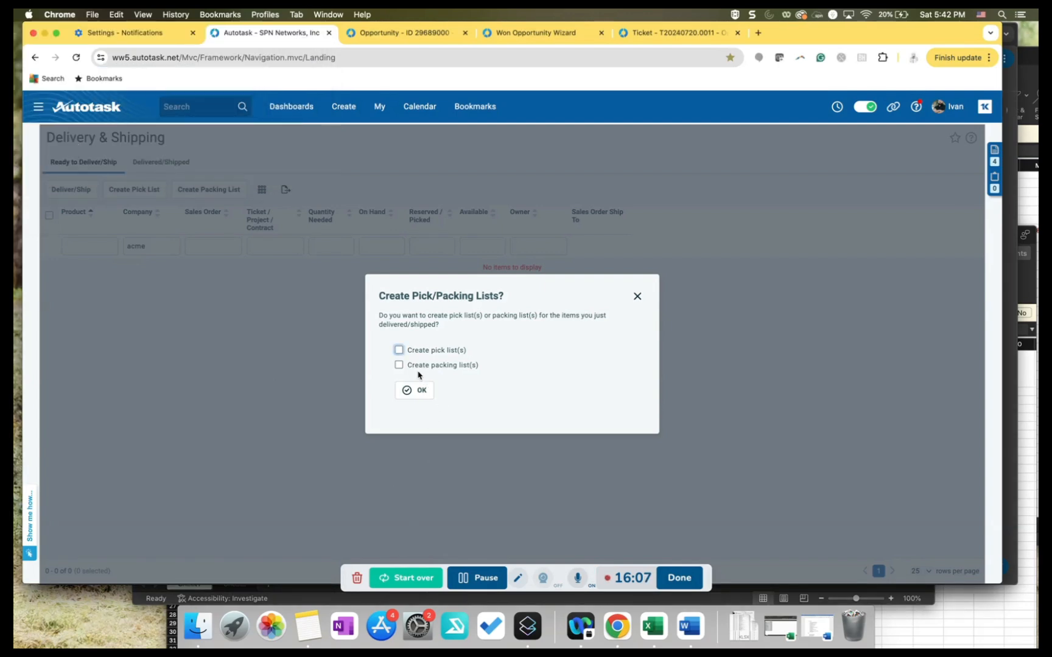
Create both the pick list and the packing list for the delivered item, and close the resulting list windows
click(398, 350)
click(399, 365)
click(420, 392)
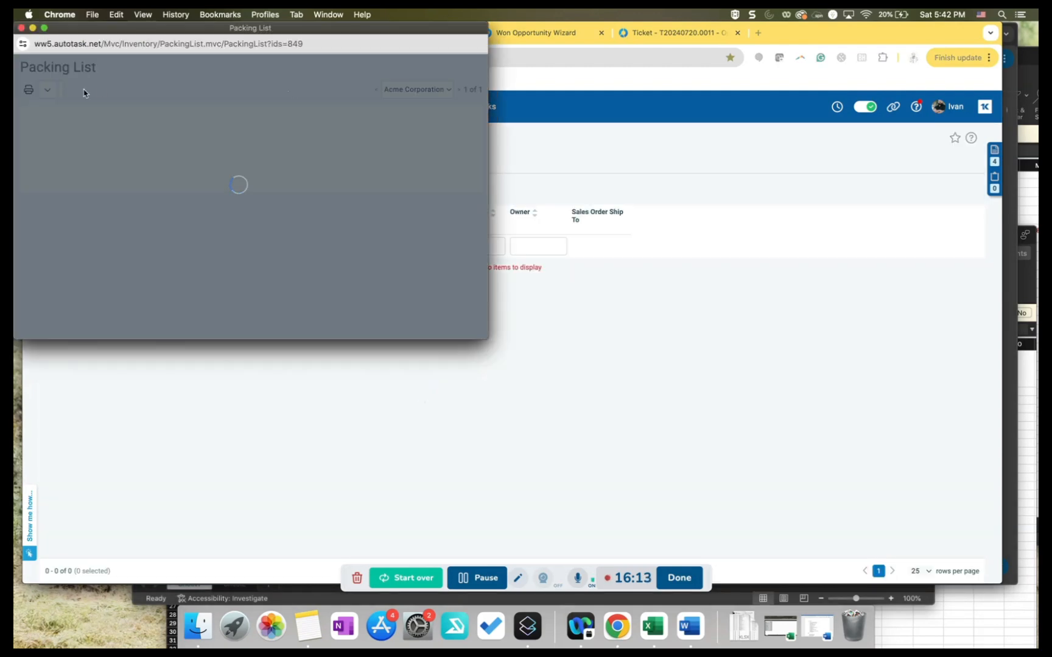
click(20, 27)
click(21, 27)
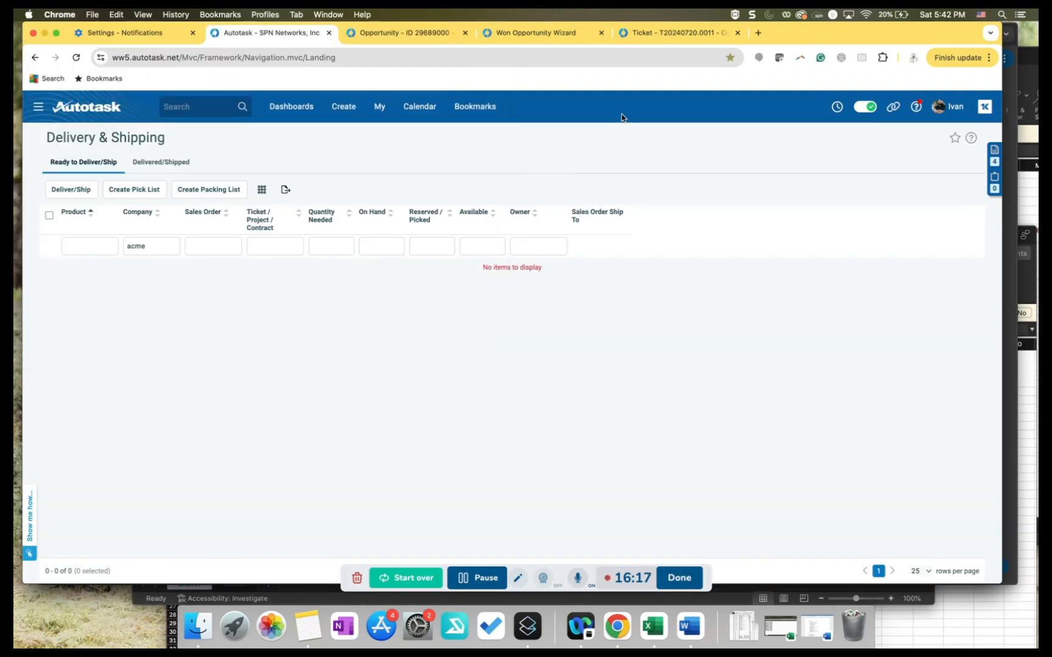
Return to the New Server Project ticket, reload it, and check the Dell Vostro 7620 charge's status after delivery
click(554, 38)
click(660, 38)
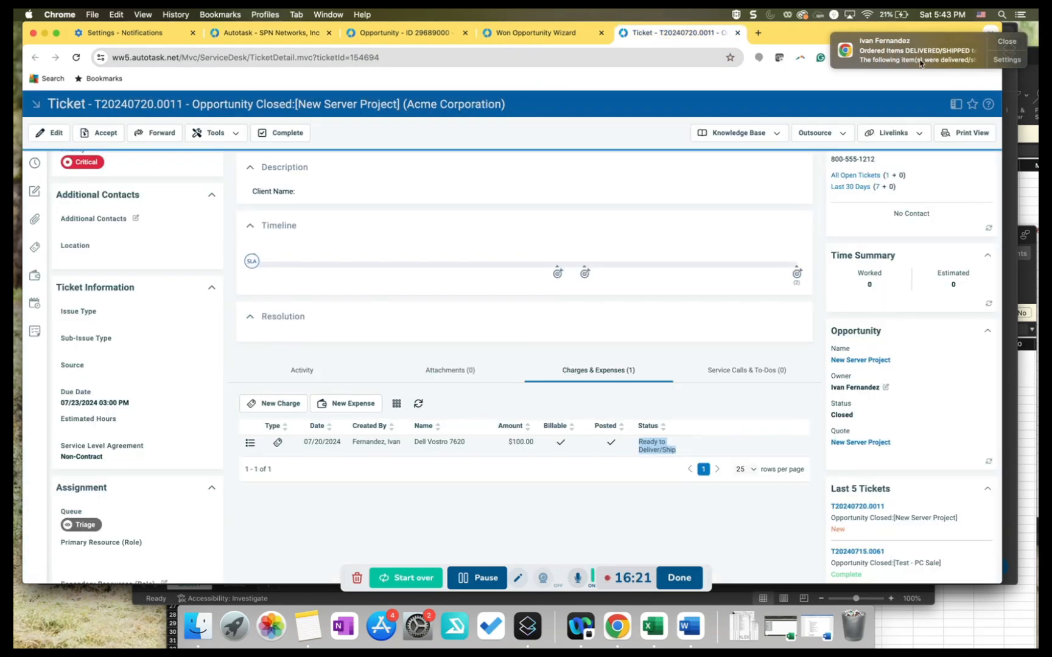
click(379, 60)
key(Return)
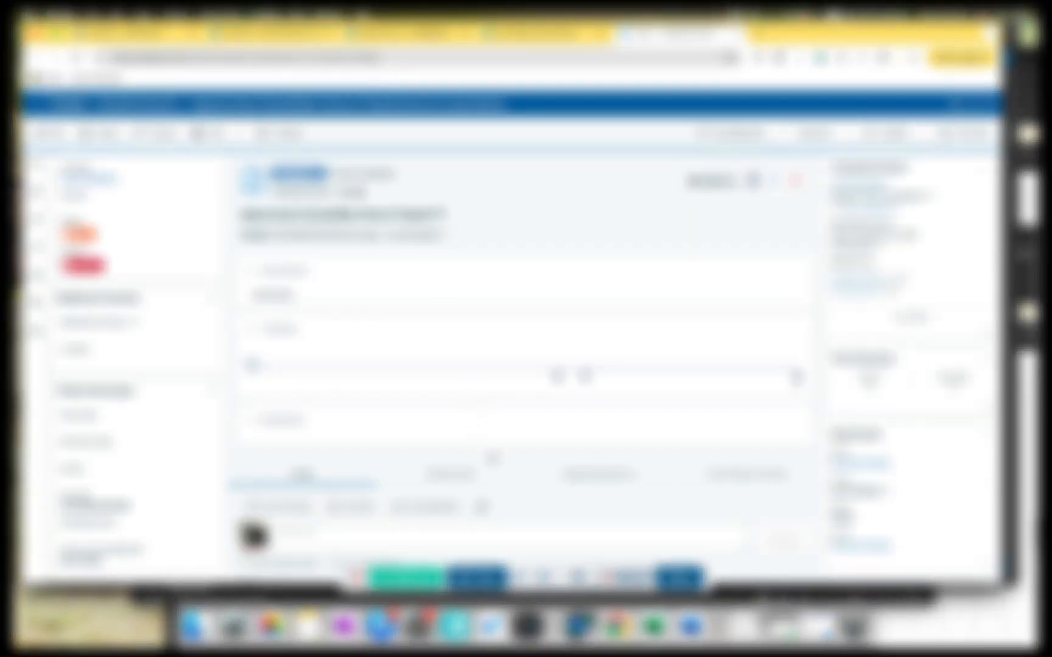
click(566, 481)
scroll(575, 478, down, 3)
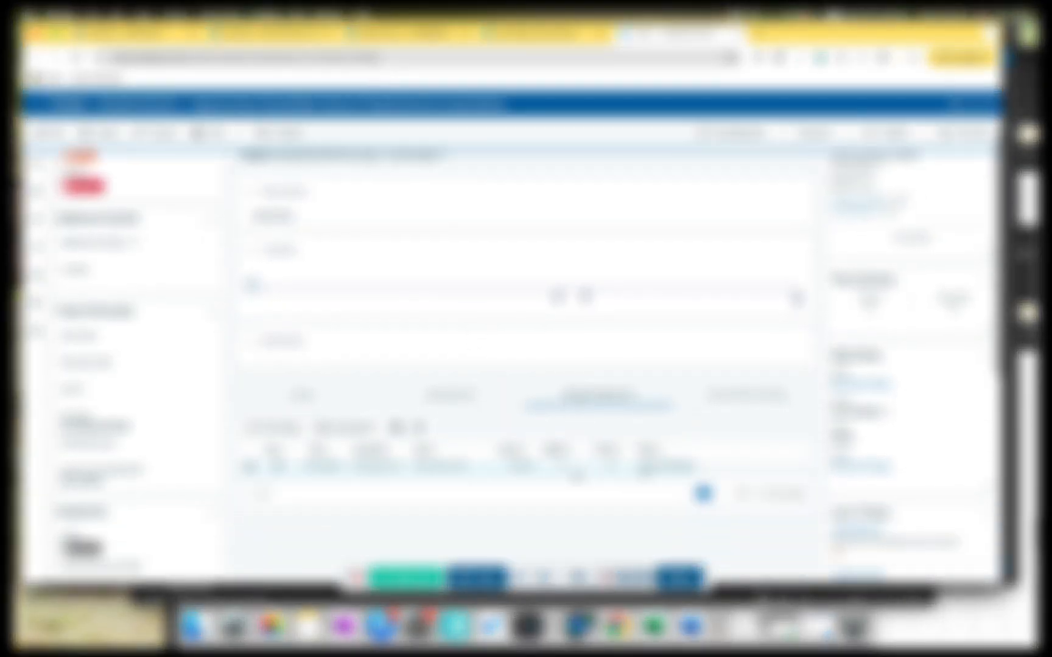